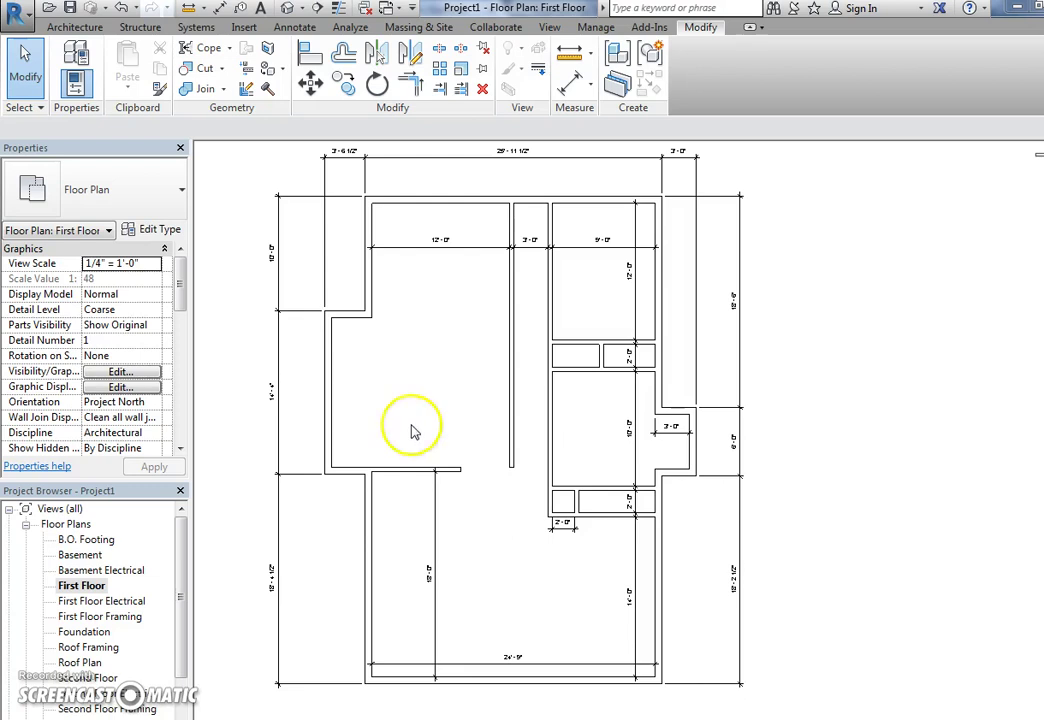
Step: Draw a horizontal 4 1/2" interior partition about 10' long, running west from the long vertical partition into the upper-left room
click(74, 29)
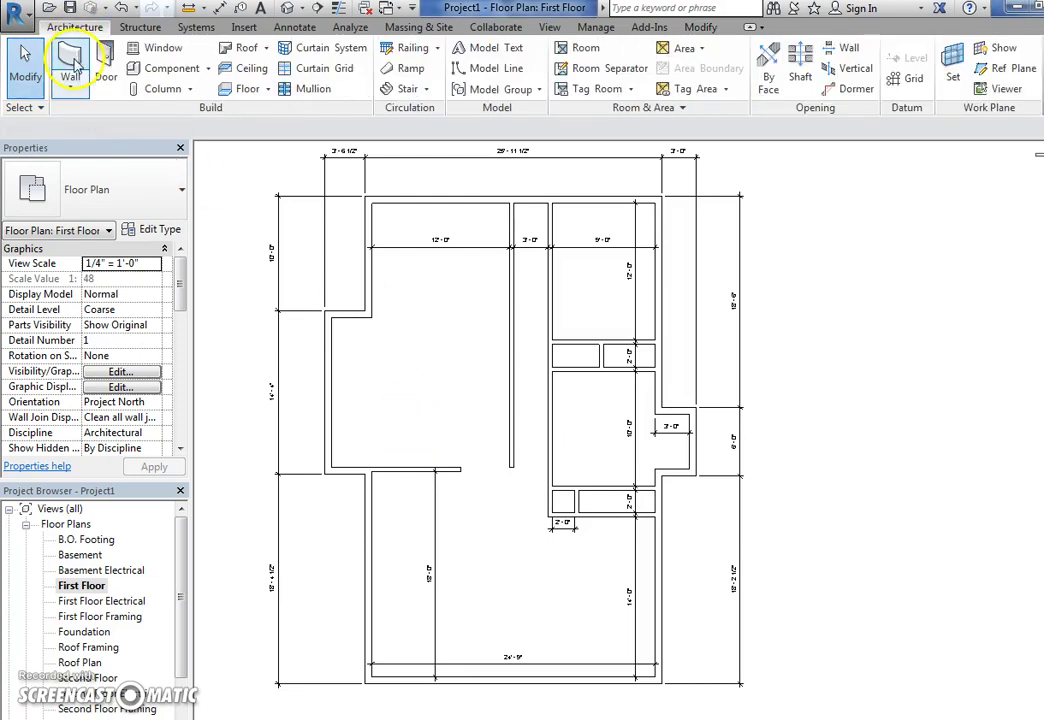
click(70, 62)
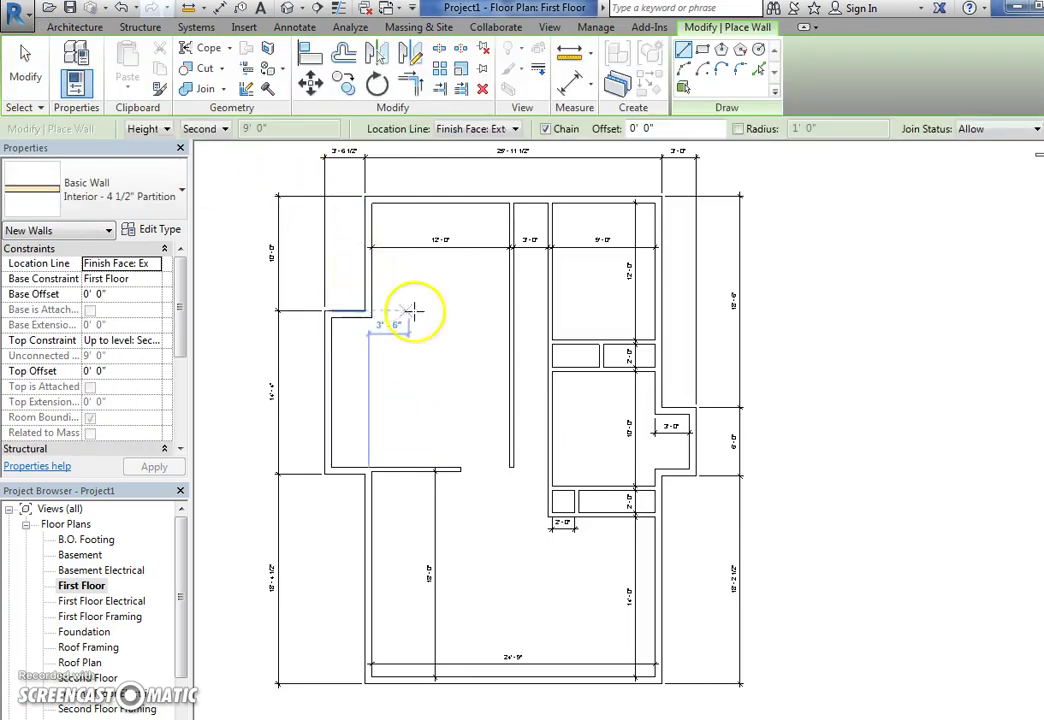
click(509, 351)
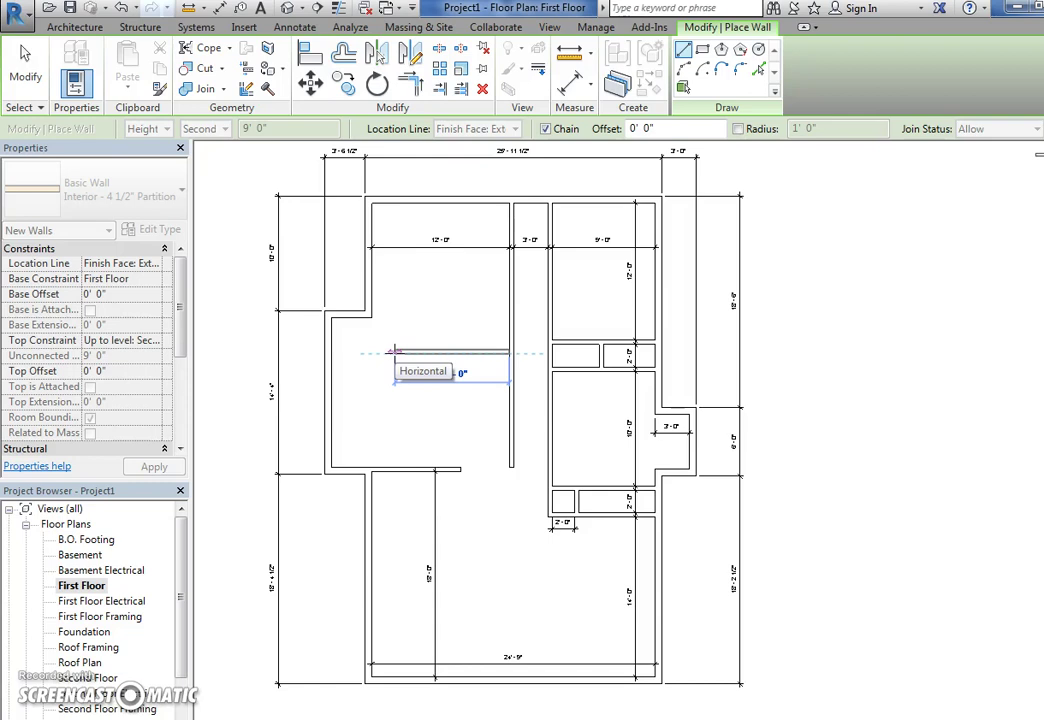
click(394, 351)
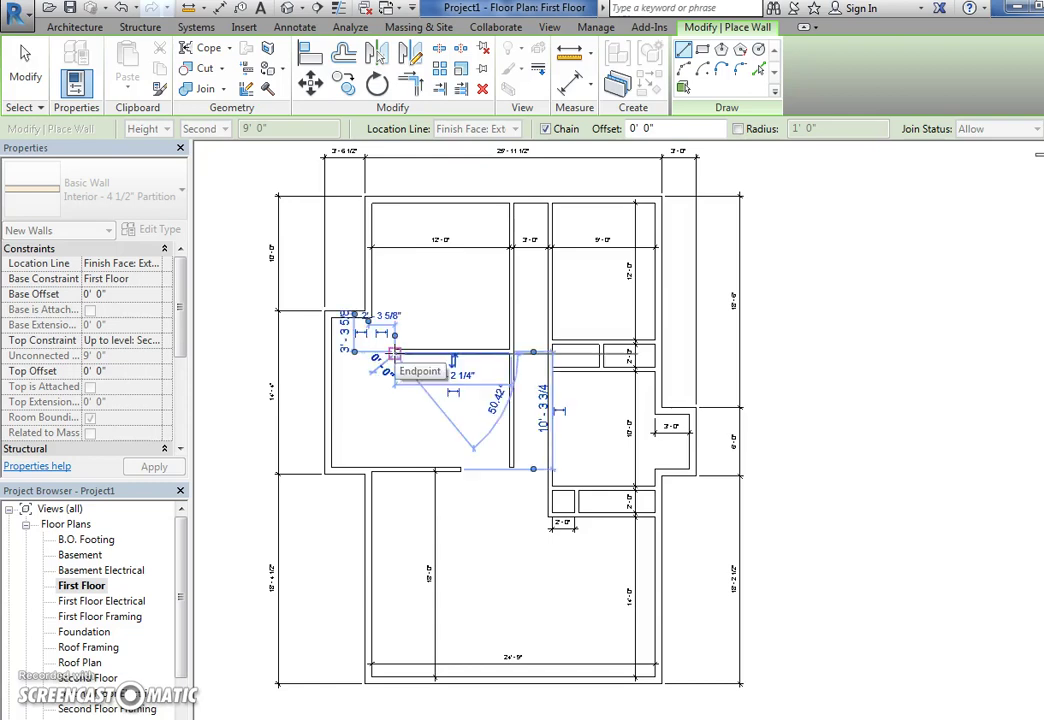
key(Escape)
key(Escape)
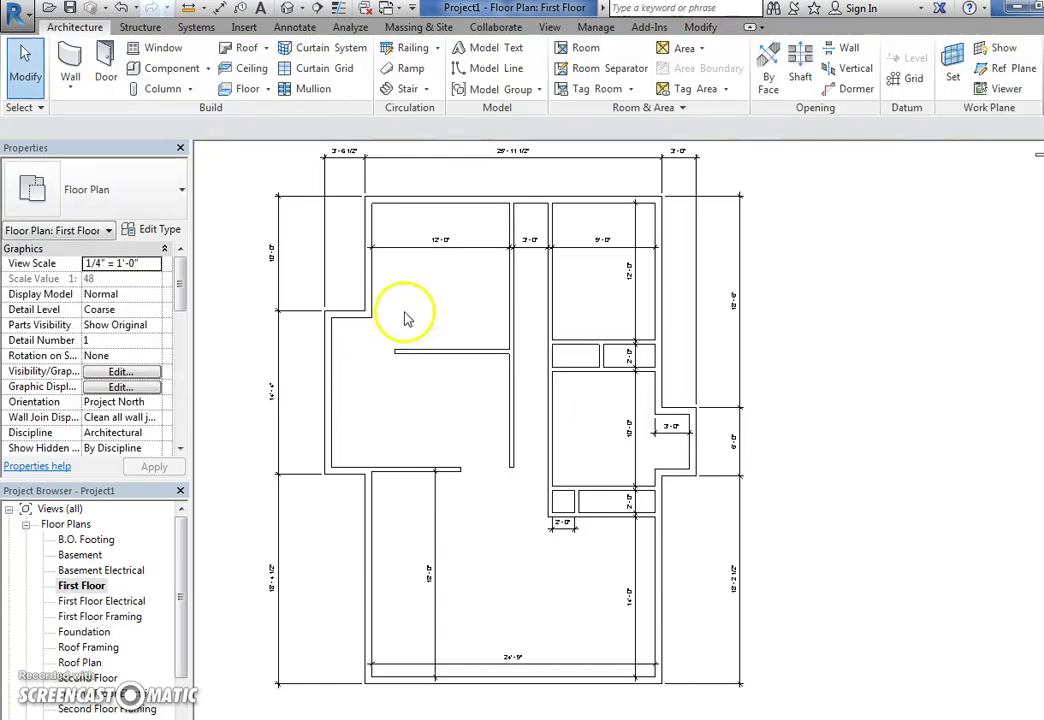
Step: Add an aligned dimension from the inner face of the top exterior wall to the new horizontal partition
click(220, 10)
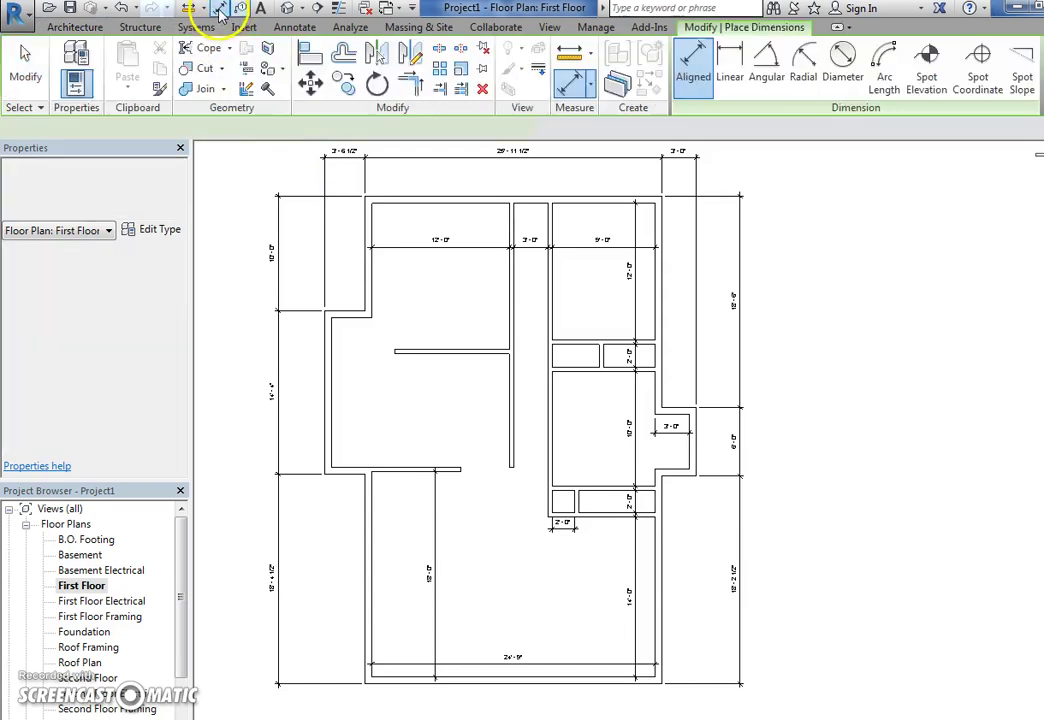
click(465, 205)
click(467, 349)
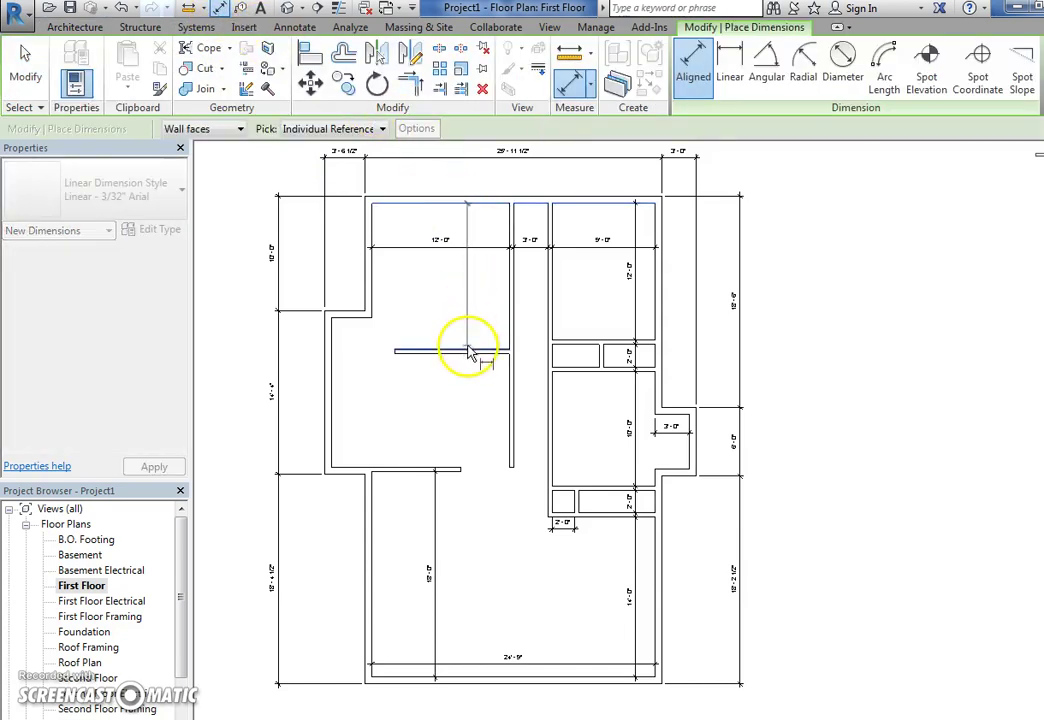
click(478, 300)
key(Escape)
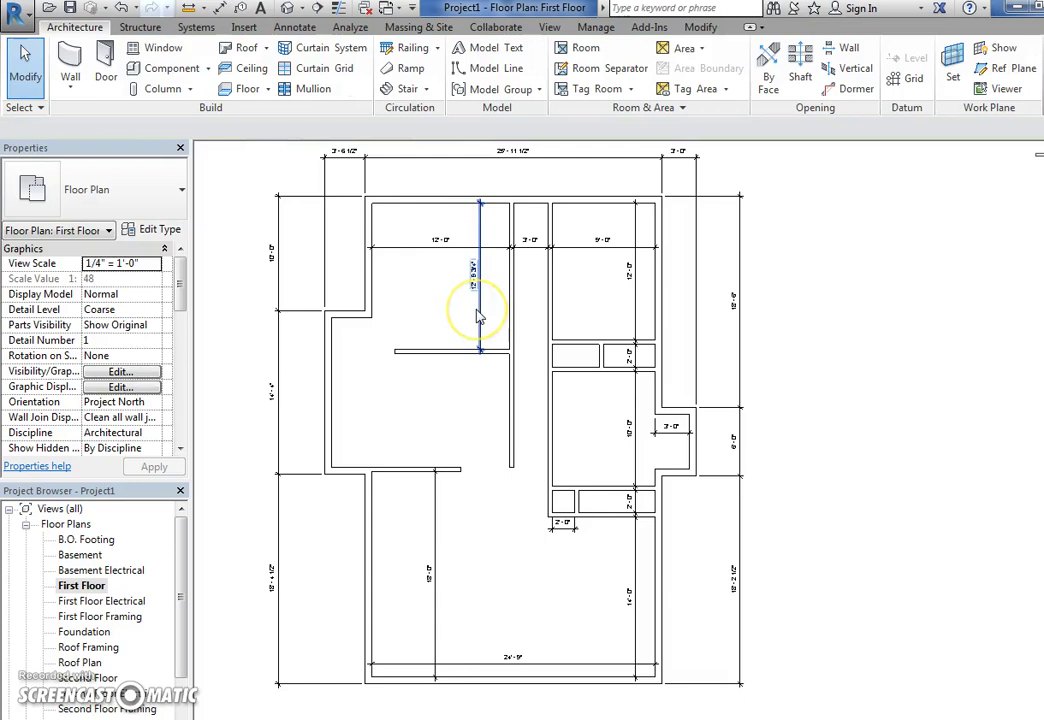
Step: Set the distance between the top exterior wall and the new horizontal partition to 11'
click(467, 351)
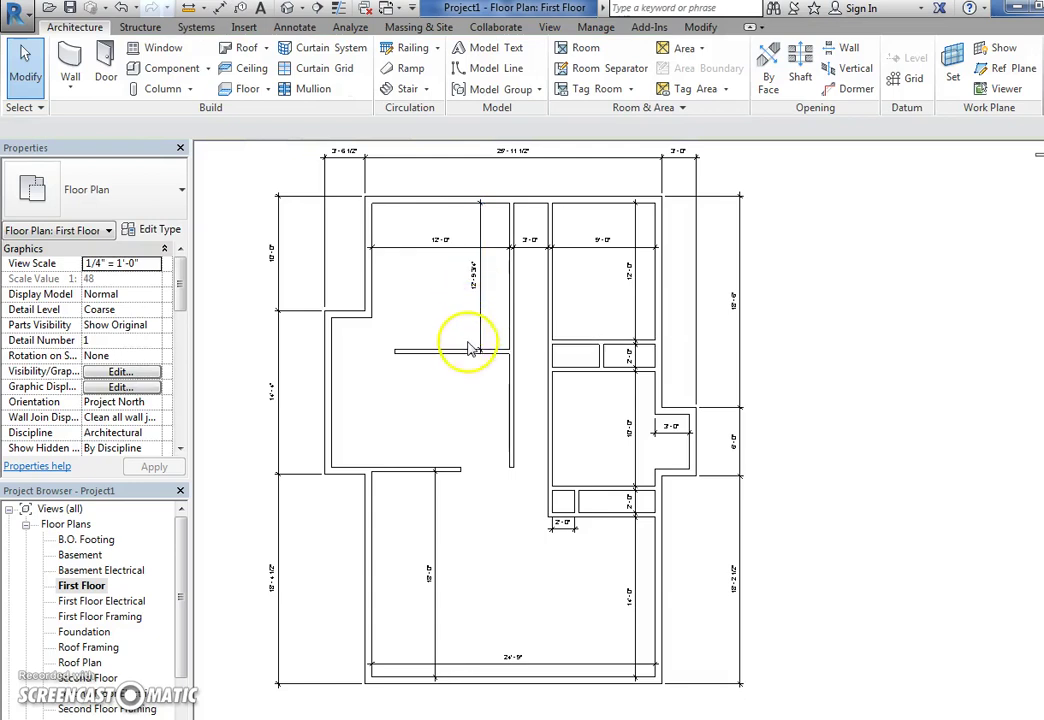
click(474, 280)
text(11)
key(Return)
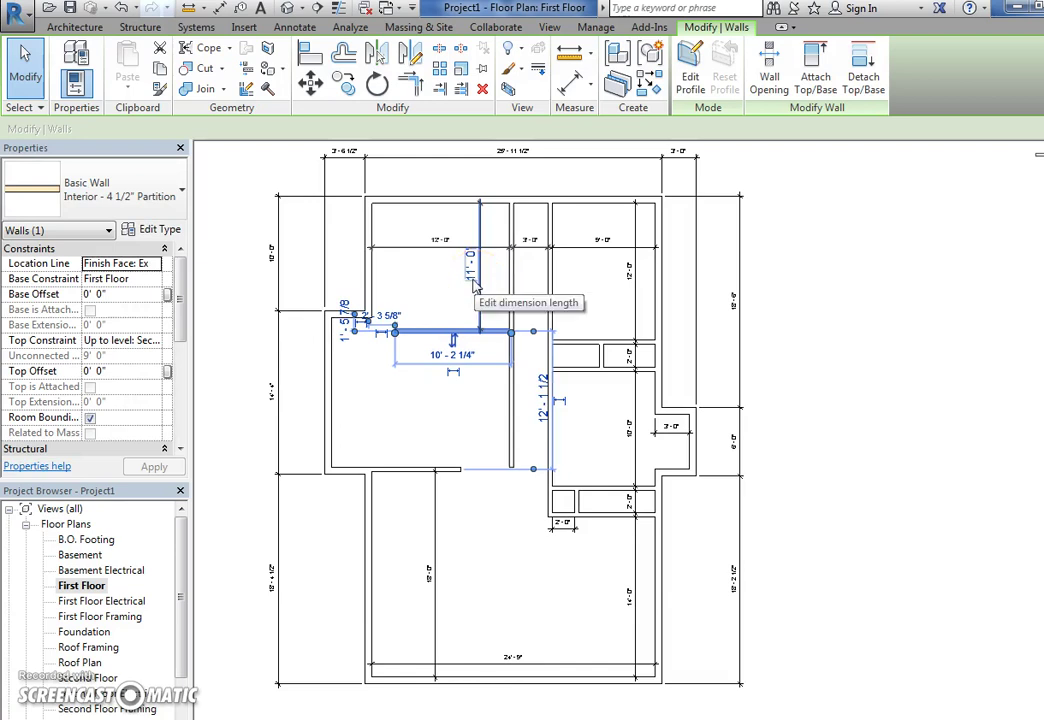
click(440, 292)
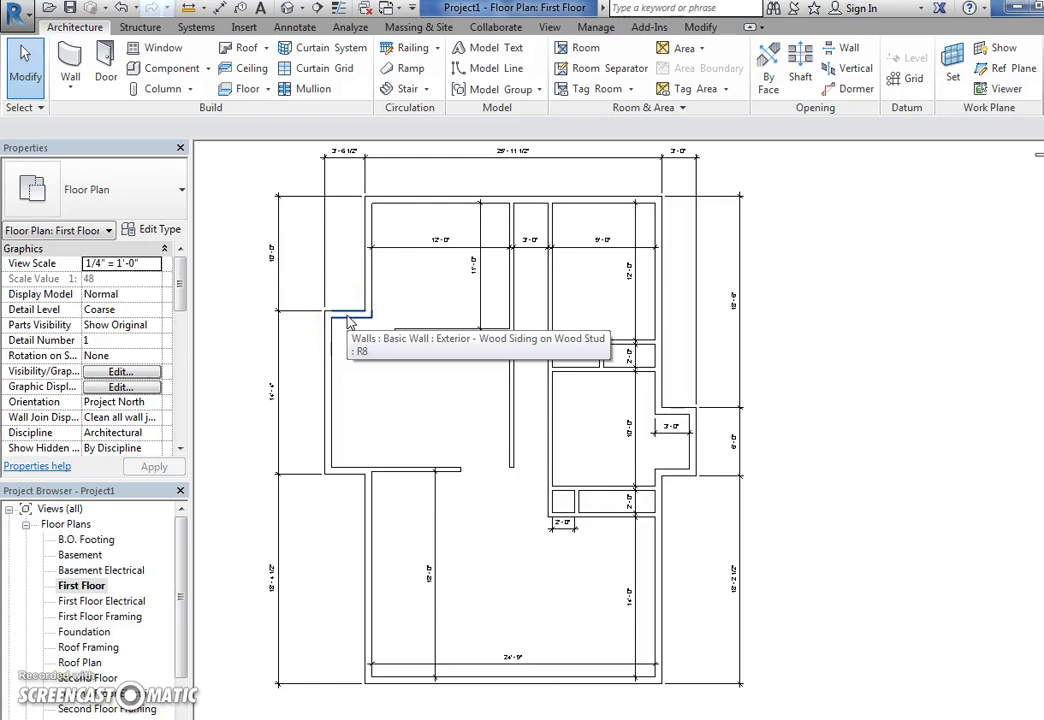
Step: Move the short upper wall of the left bump-out by setting its distance from the top exterior wall to 7'
click(348, 318)
click(270, 256)
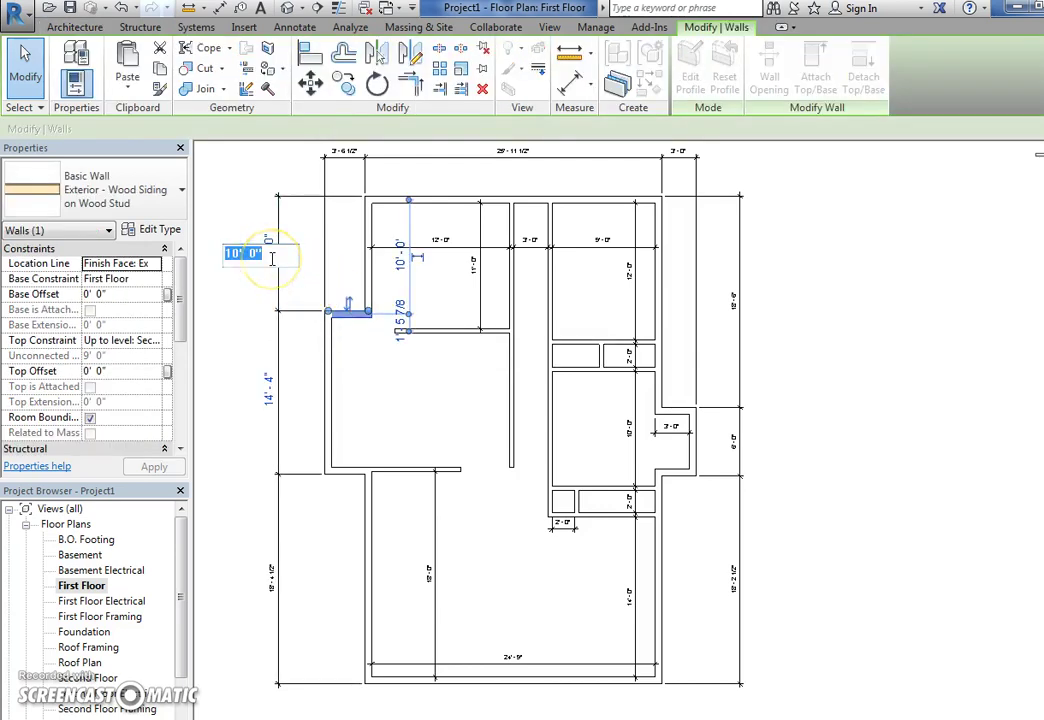
text(7)
key(Return)
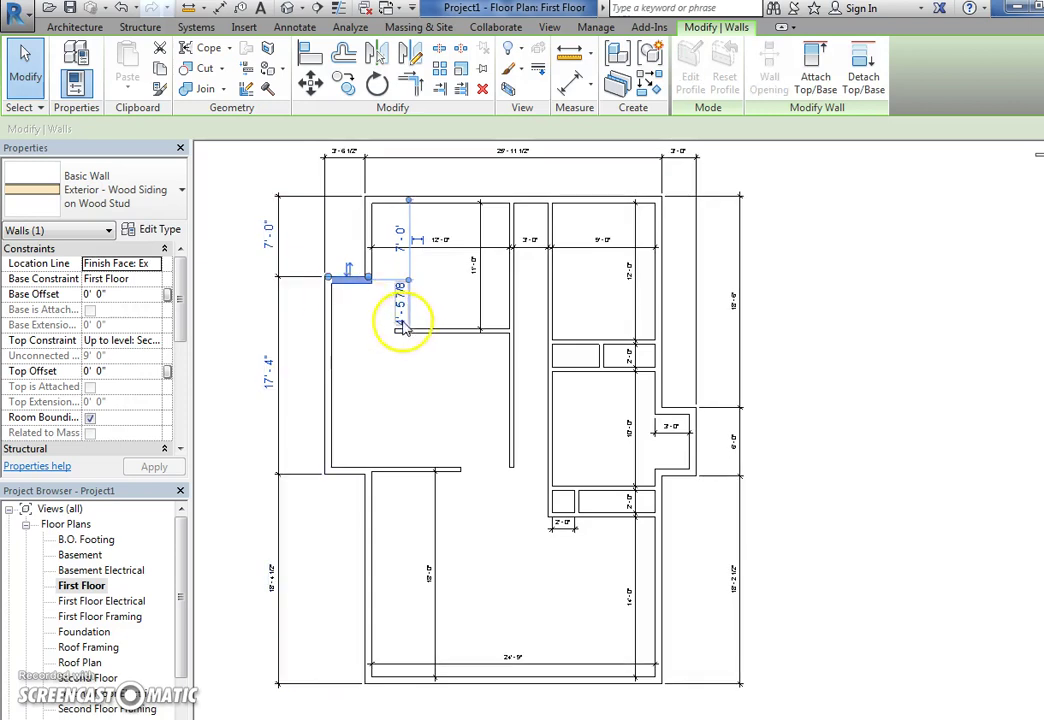
click(380, 320)
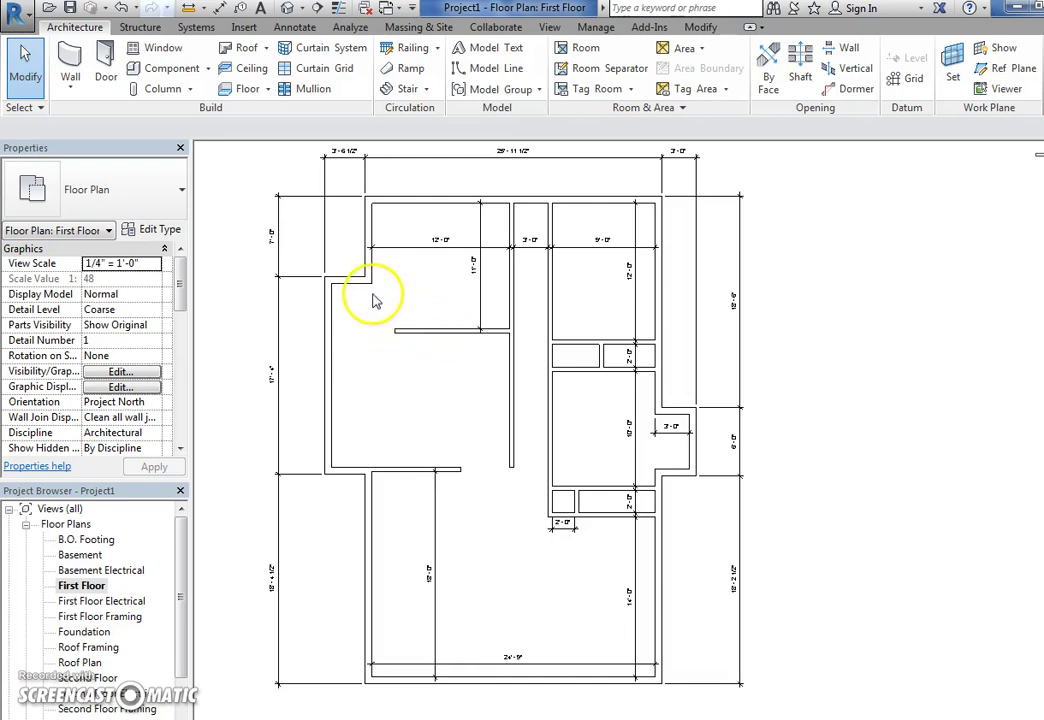
Step: Draw a diagonal 4 1/2" interior partition from the bump-out's upper inside corner down to the horizontal partition
click(70, 62)
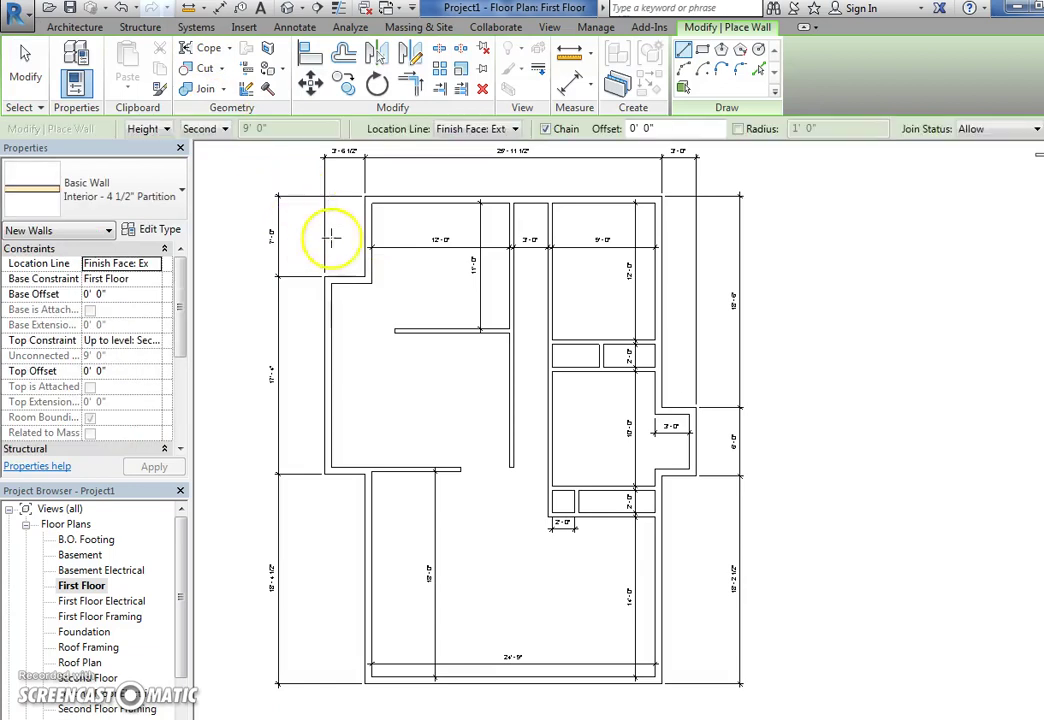
click(371, 284)
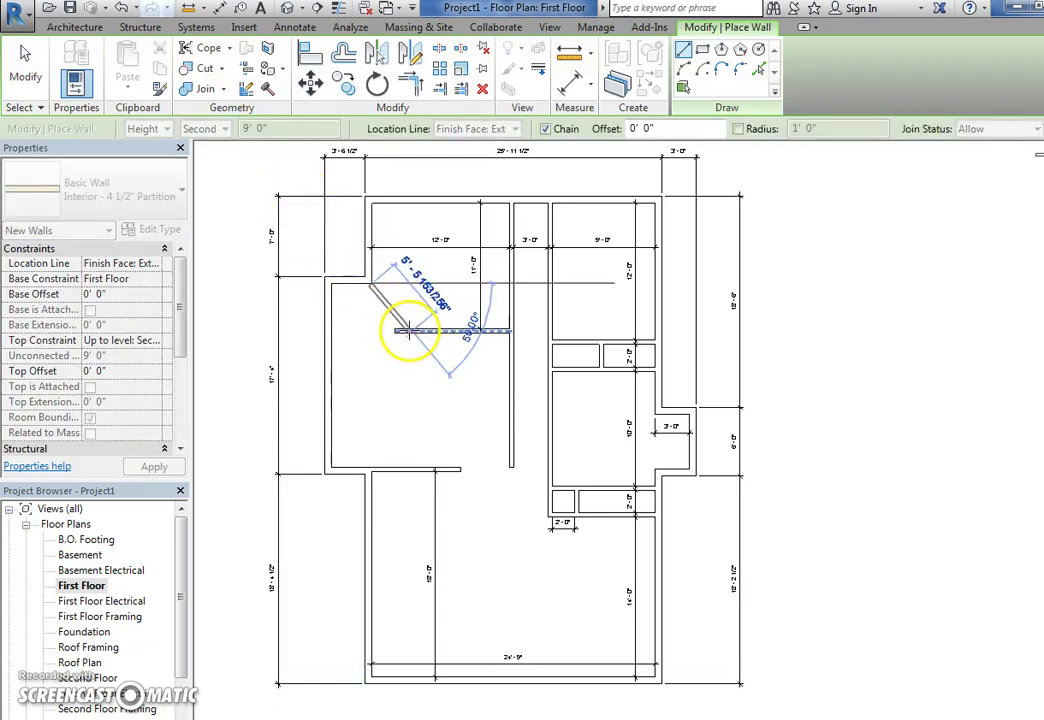
click(412, 330)
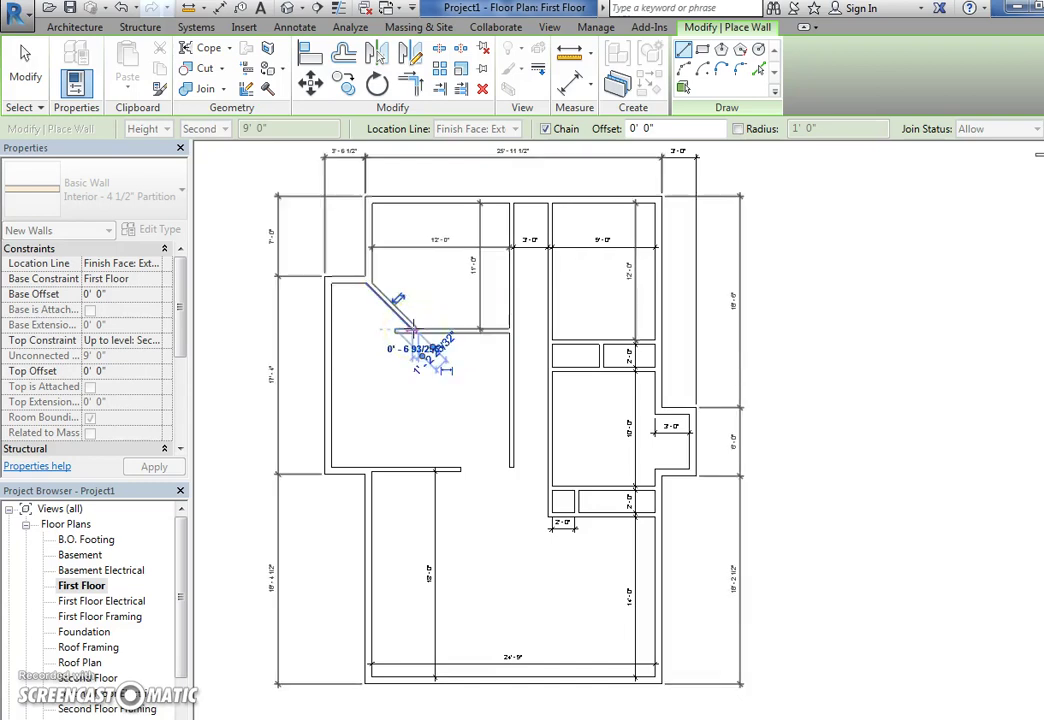
key(Escape)
key(Escape)
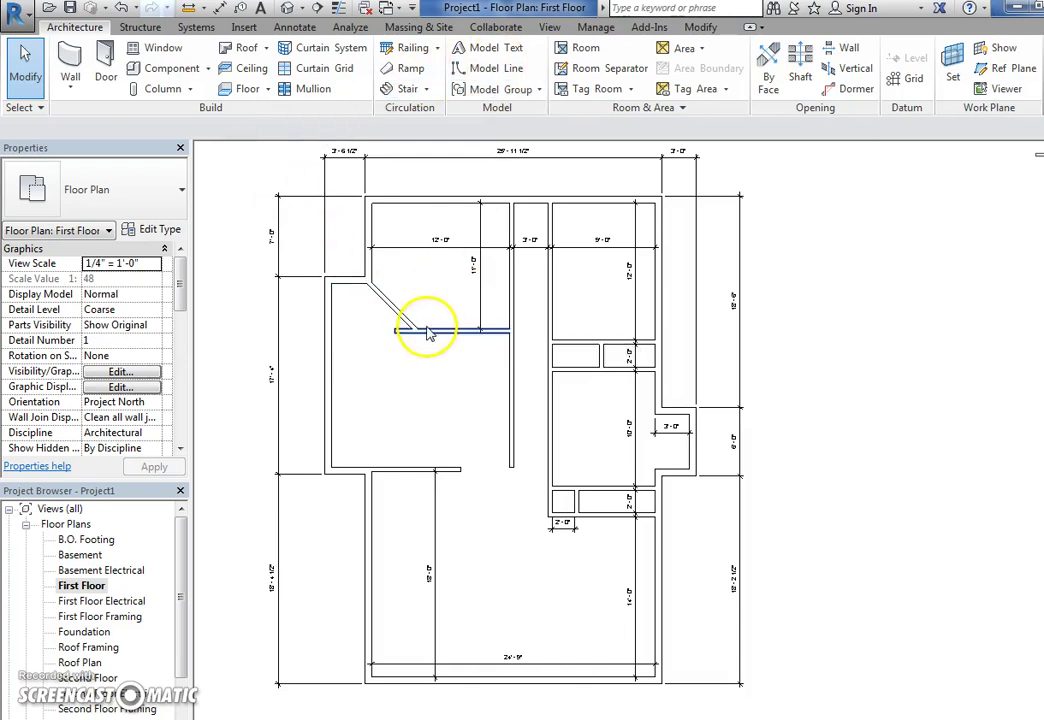
Step: Trim the horizontal partition's free end to a corner with the diagonal partition
click(430, 330)
click(418, 88)
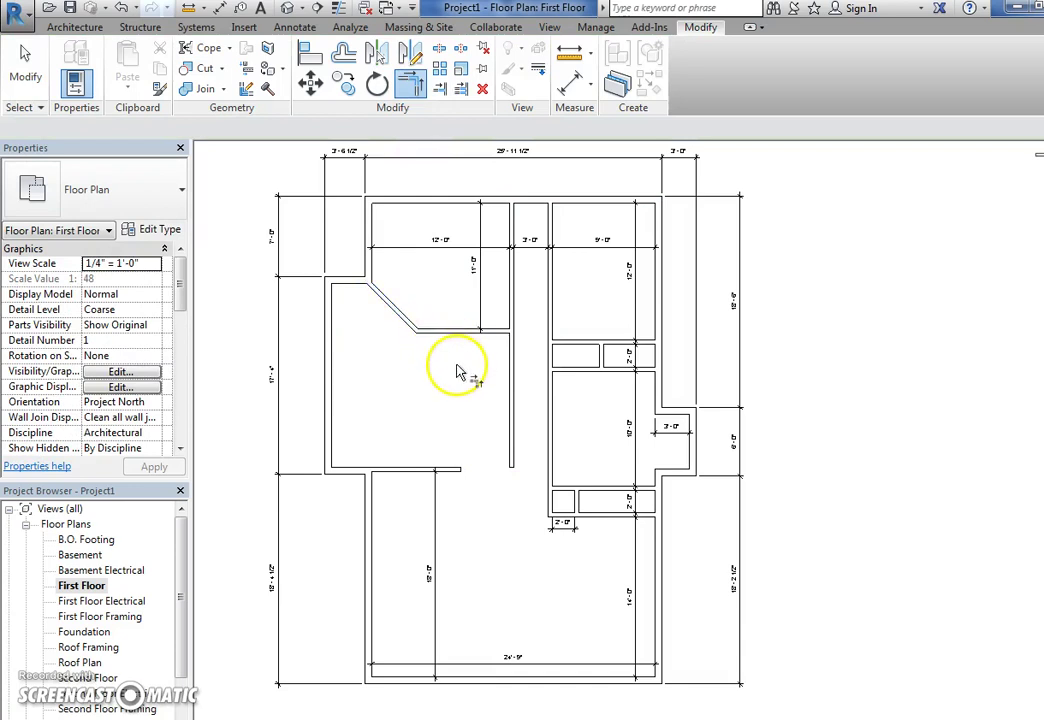
key(Escape)
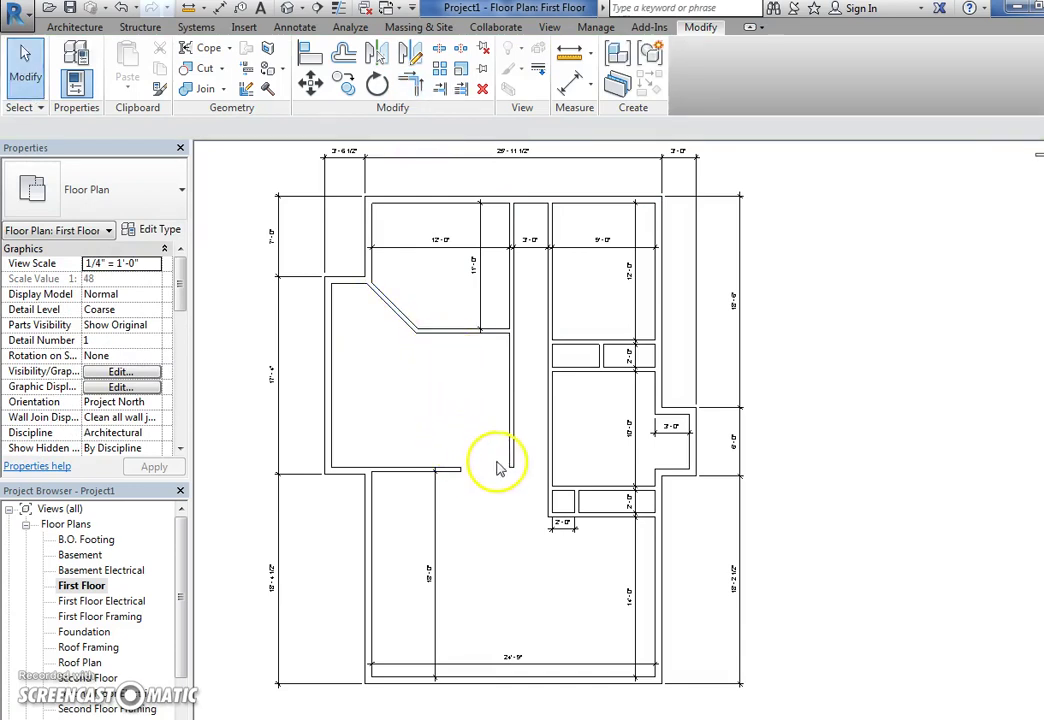
Step: Trim/extend the lower horizontal partition and the long vertical partition to meet in a corner
click(410, 84)
click(452, 470)
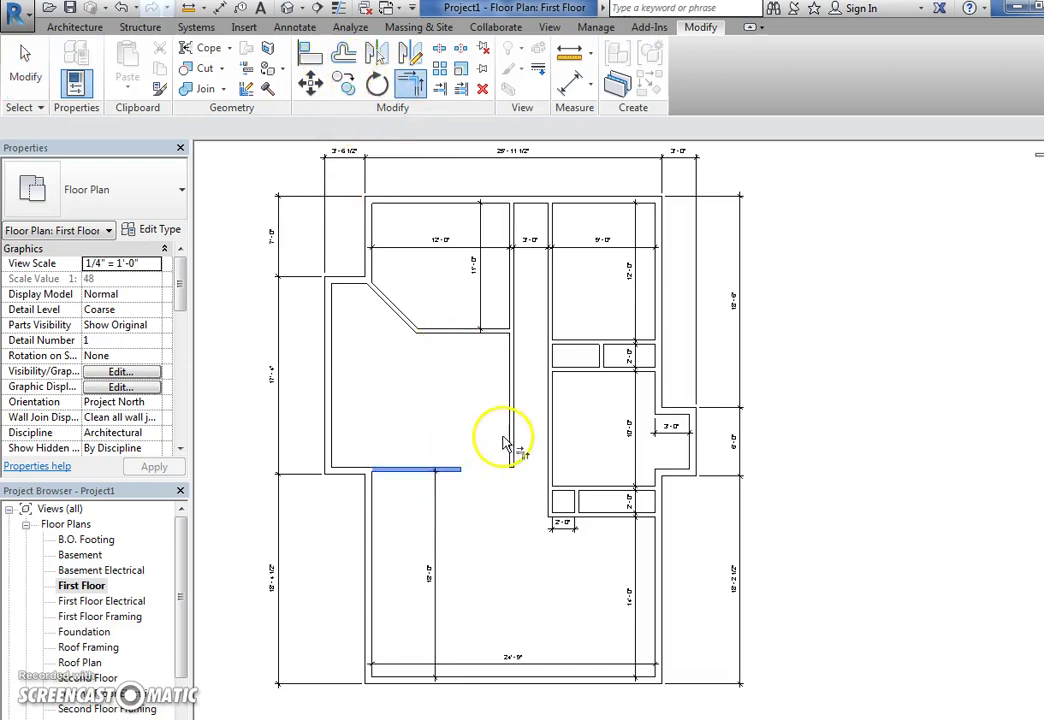
key(Escape)
key(Escape)
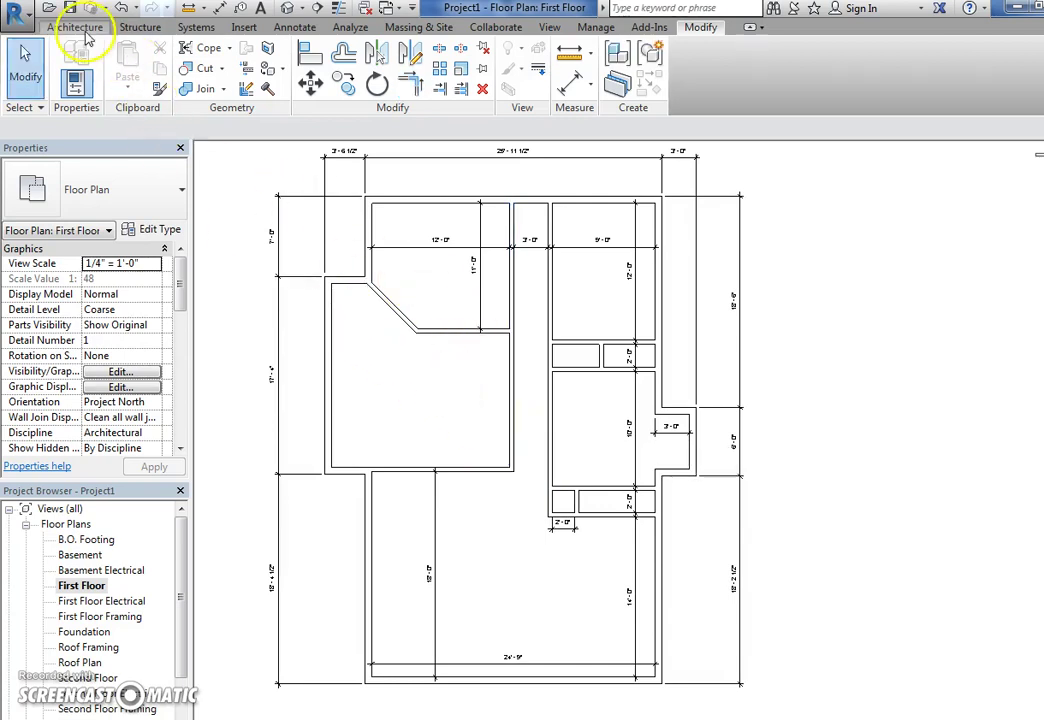
Step: Draw an L-shaped interior partition enclosing a closet about 3'-6" wide in the lower-right corner of the left room
click(76, 27)
click(86, 64)
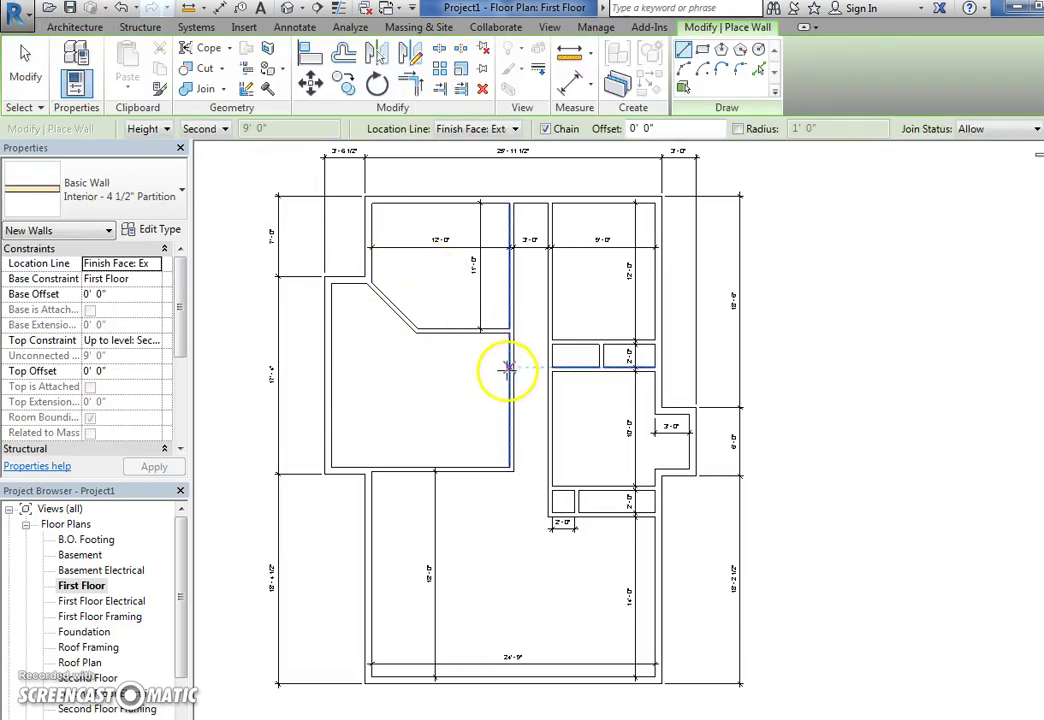
click(467, 373)
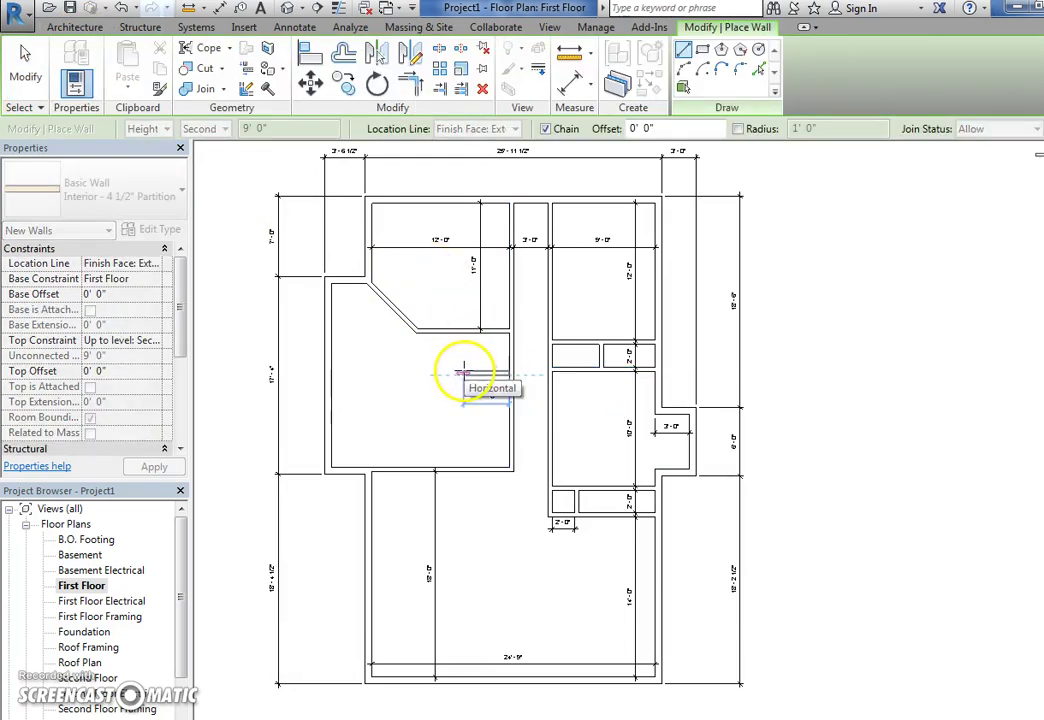
click(471, 466)
key(Escape)
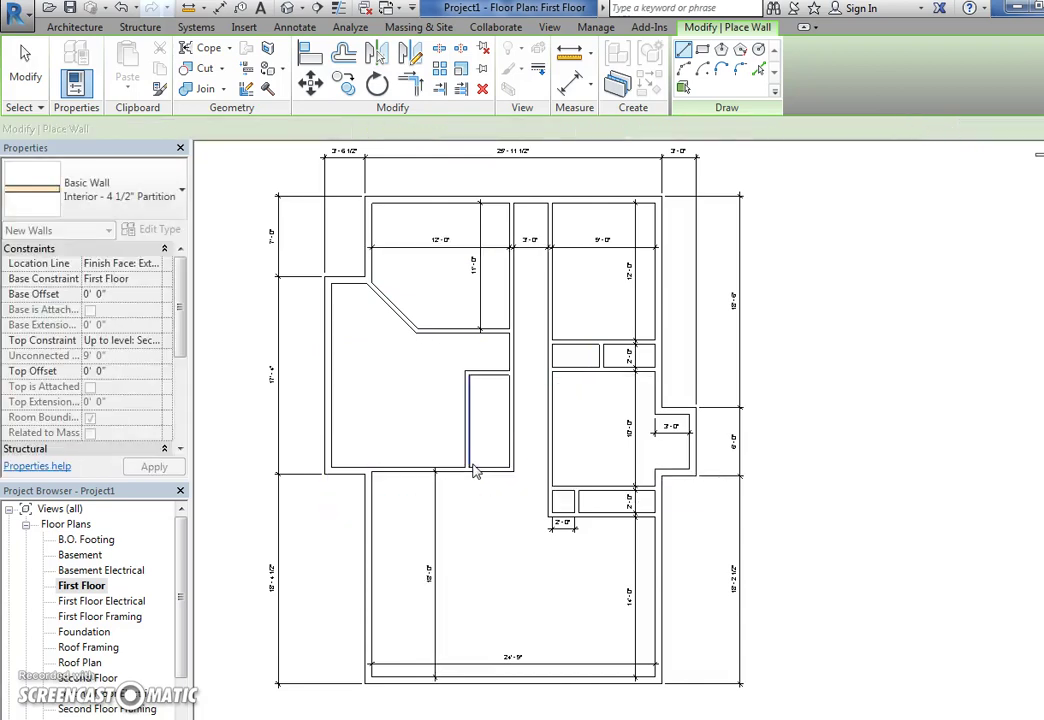
key(Escape)
Step: Add an aligned dimension between the upper horizontal partition and the closet's top wall
click(220, 8)
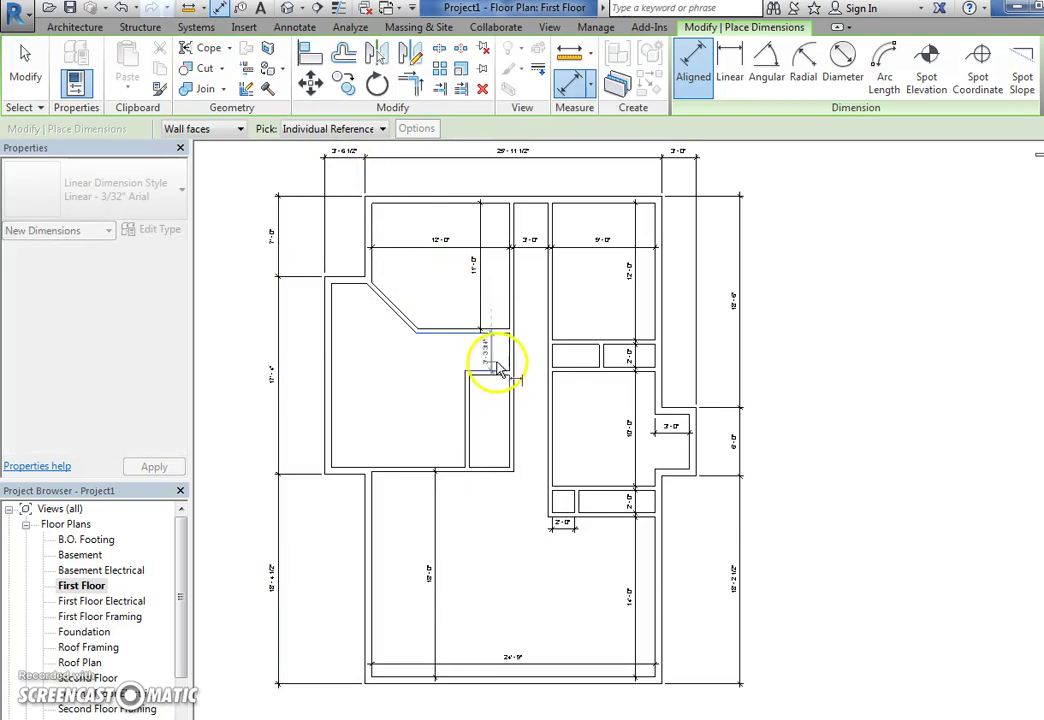
key(Escape)
key(Escape)
Step: Set the gap between the upper horizontal partition and the closet's top wall to 3'
scroll(495, 345, up, 2)
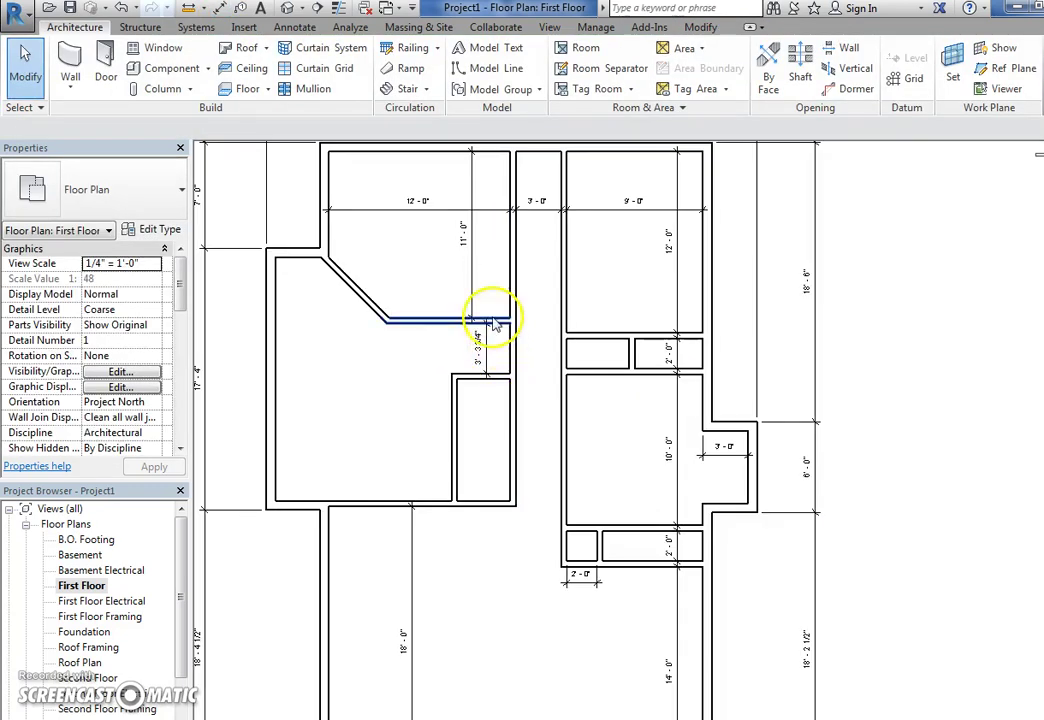
click(478, 380)
click(478, 348)
text(3)
key(Return)
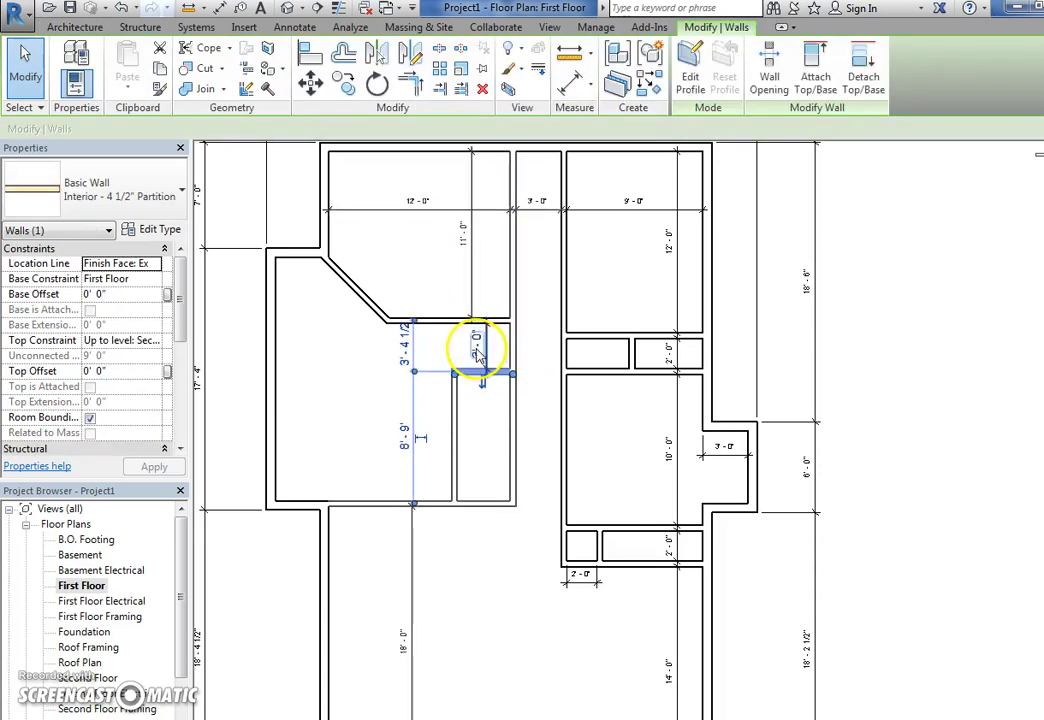
click(478, 413)
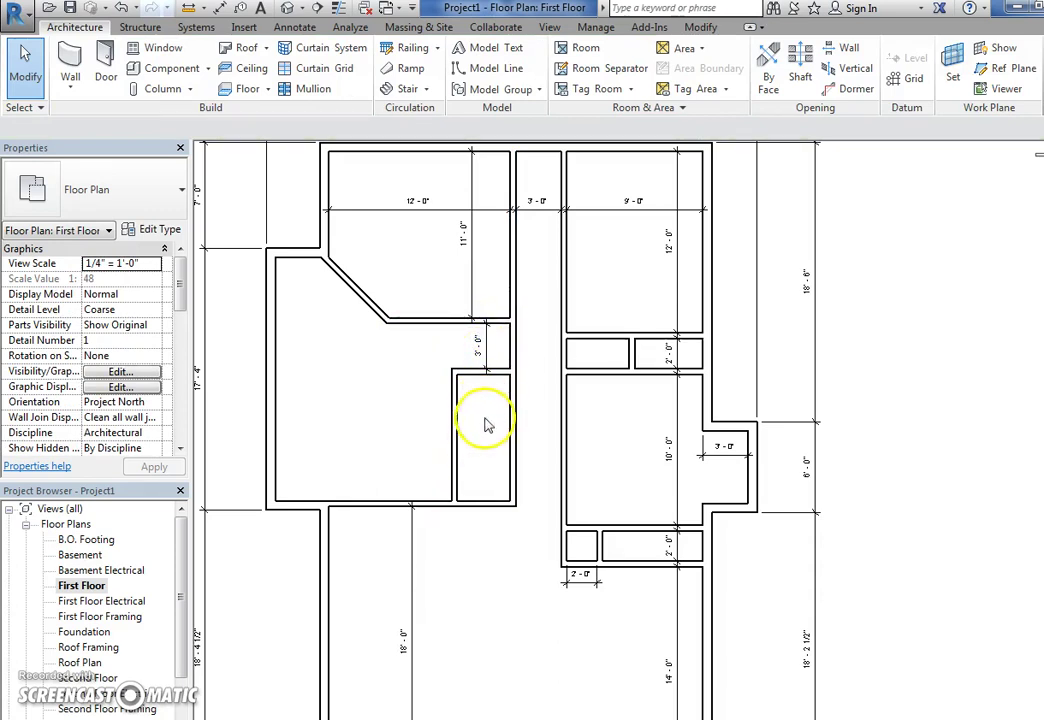
Step: Draw a vertical interior partition from the corner of the diagonal and horizontal partitions down to the lower horizontal wall
click(70, 62)
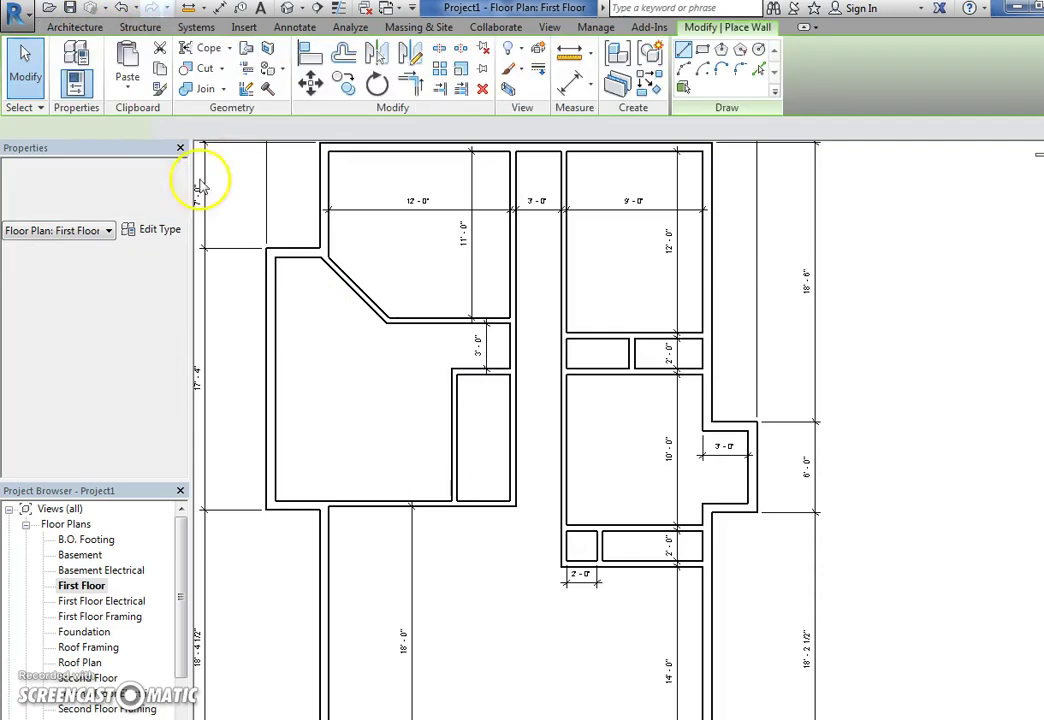
click(386, 322)
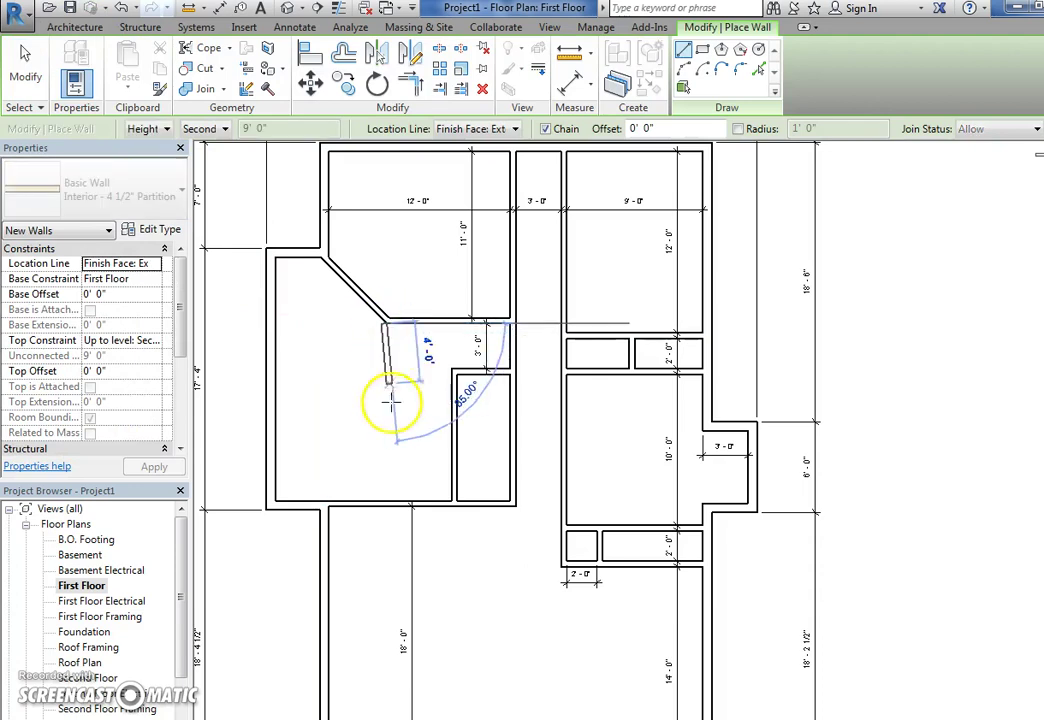
click(386, 495)
key(Escape)
key(Escape)
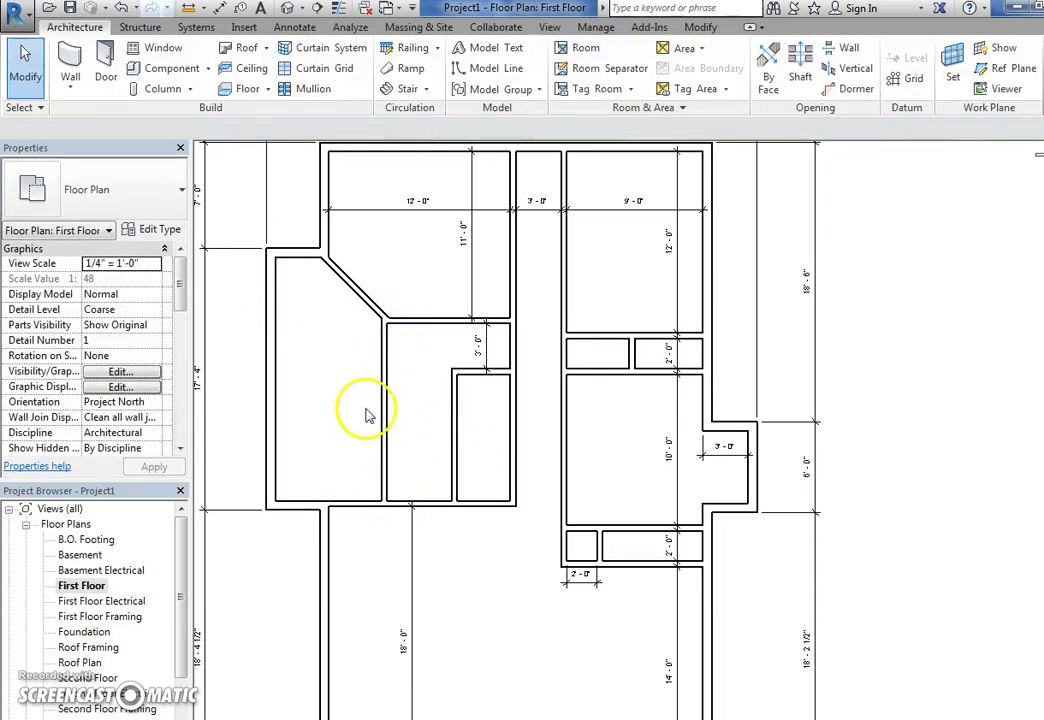
Step: Add aligned dimensions for the gap between the new vertical partition and the closet wall, and for the closet's inside width
key(d)
key(i)
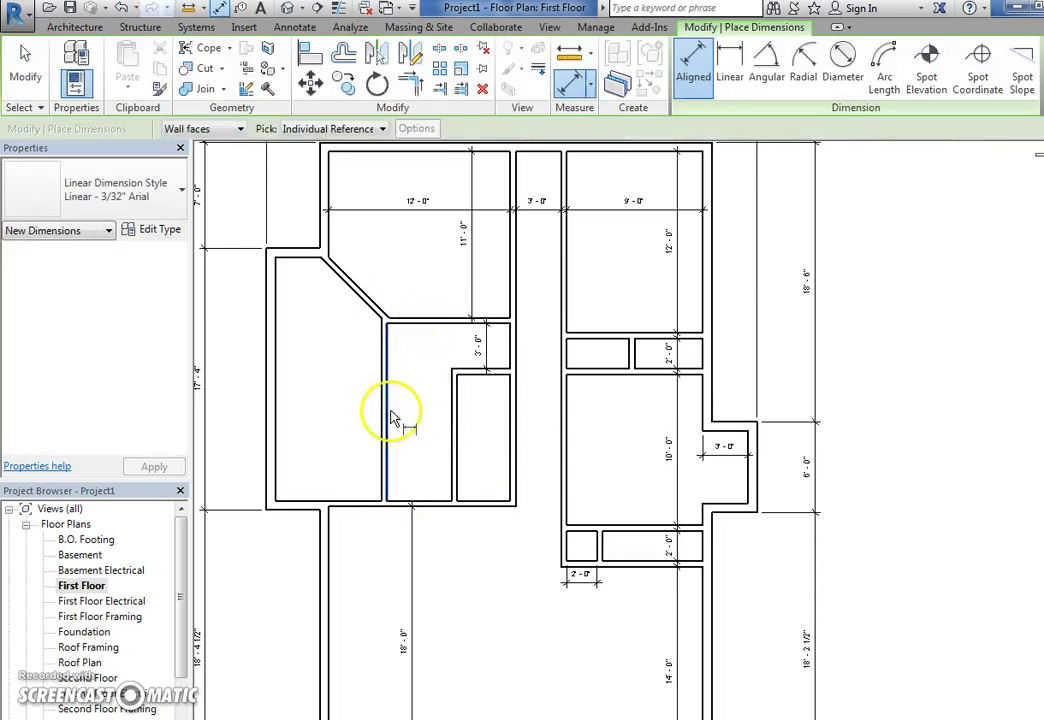
click(390, 420)
click(450, 420)
click(445, 468)
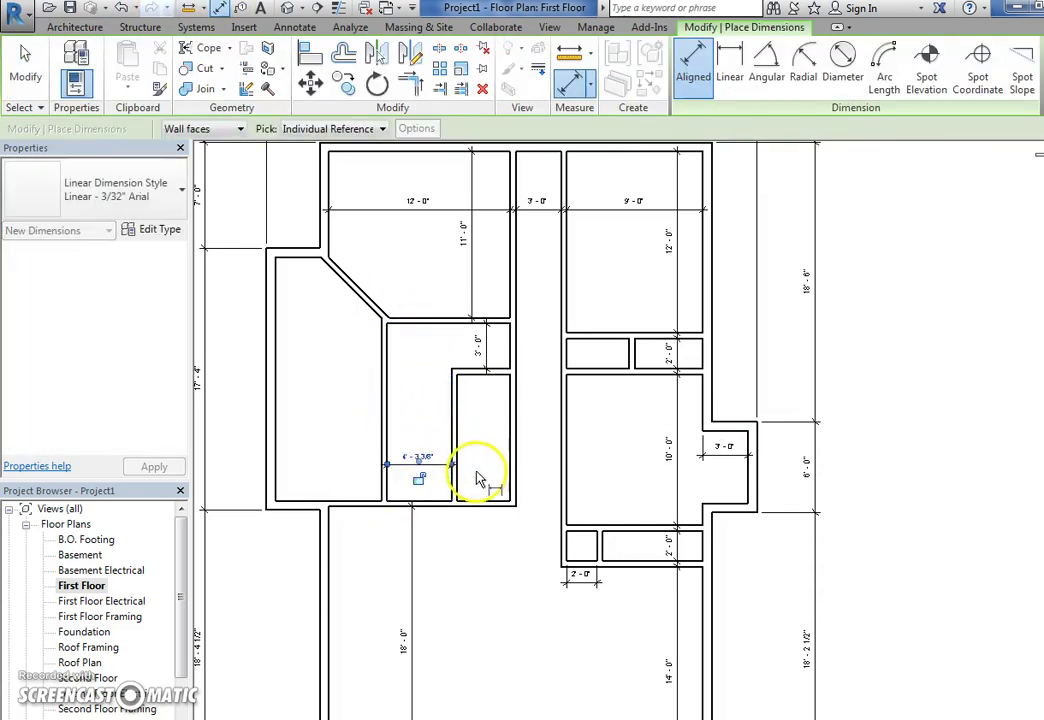
click(489, 478)
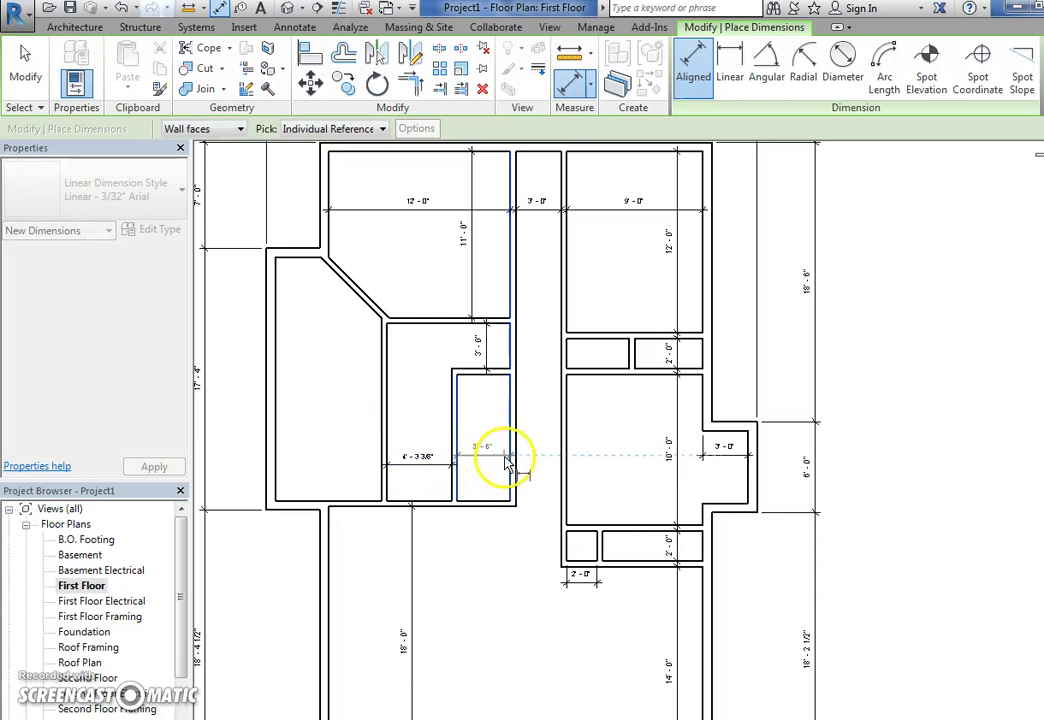
click(504, 473)
key(Escape)
key(Escape)
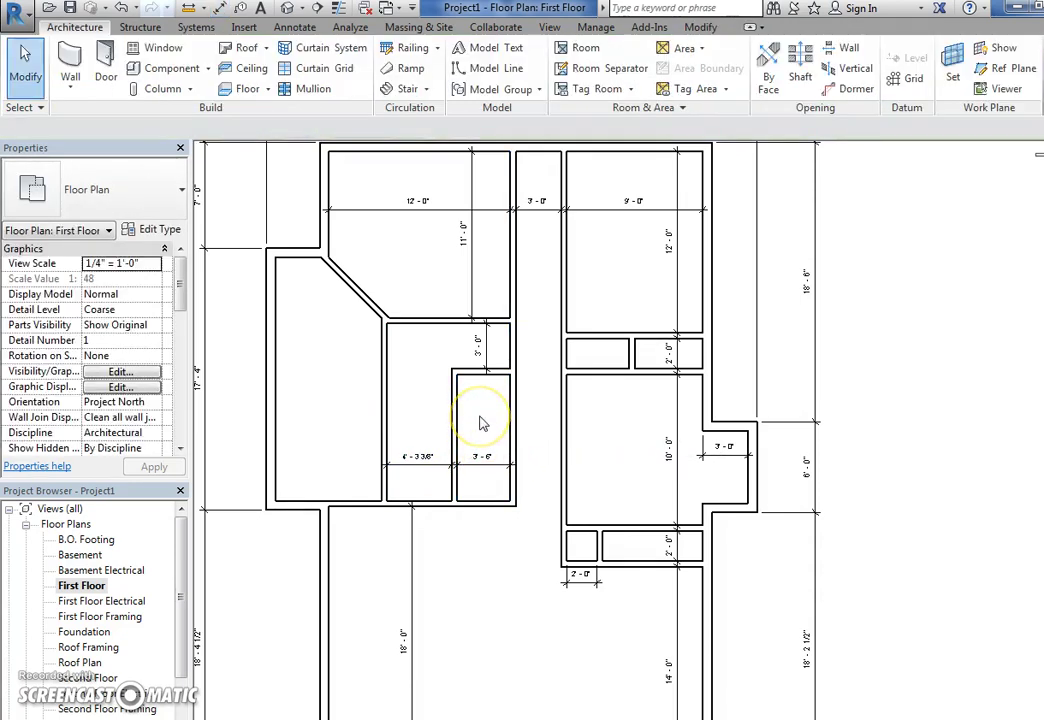
Step: Set the gap between the vertical partition and the closet's side wall to 5'
click(383, 405)
click(415, 448)
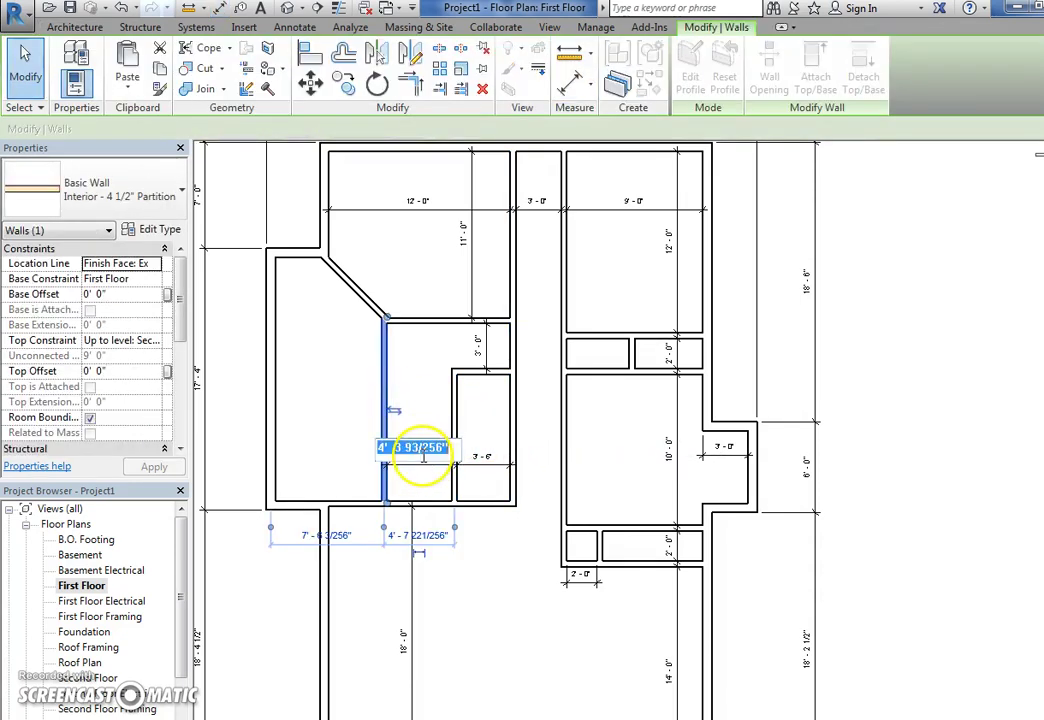
text(5)
key(Return)
key(Escape)
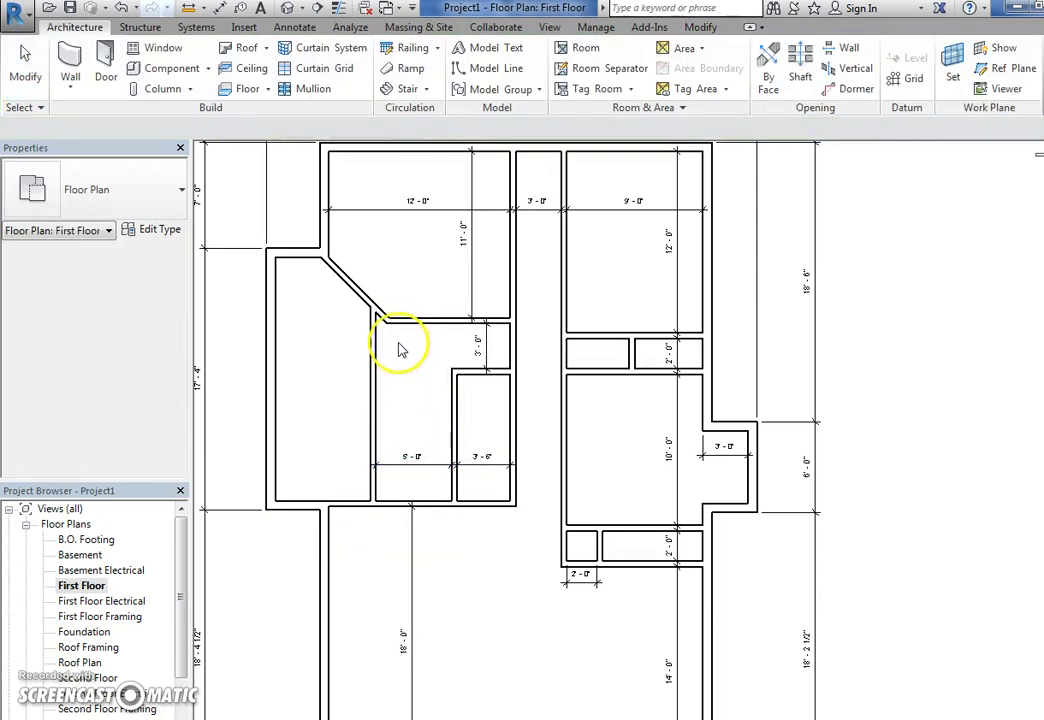
Step: Move the upper horizontal partition upward until the room above is 10' deep and the partition meets the diagonal and vertical walls
click(397, 328)
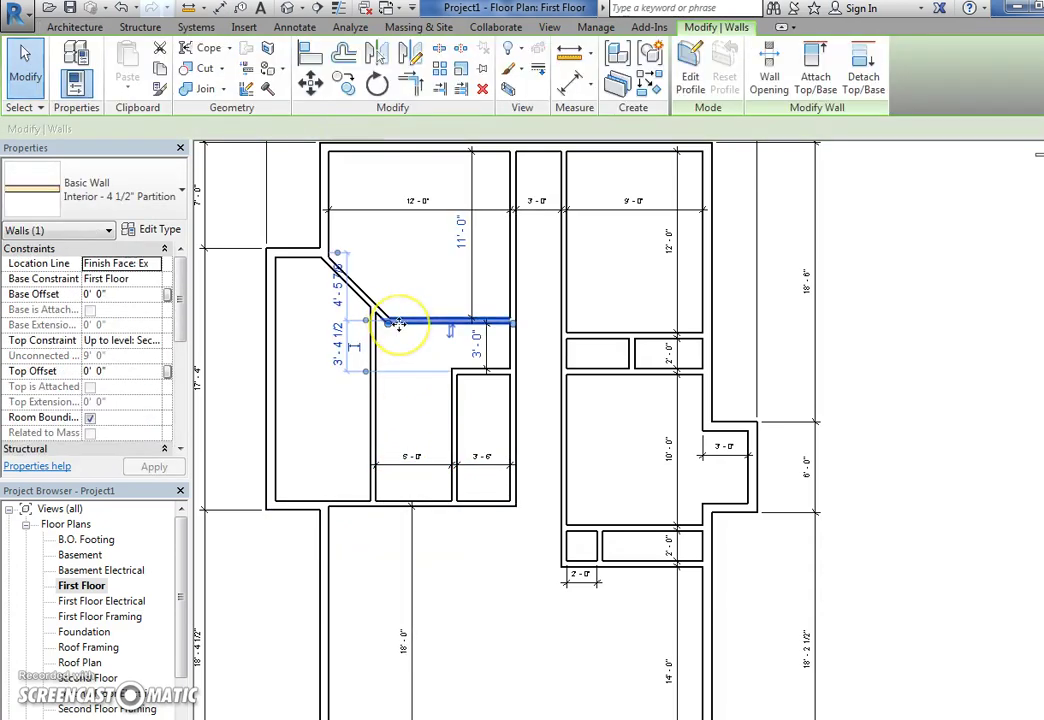
key(Up)
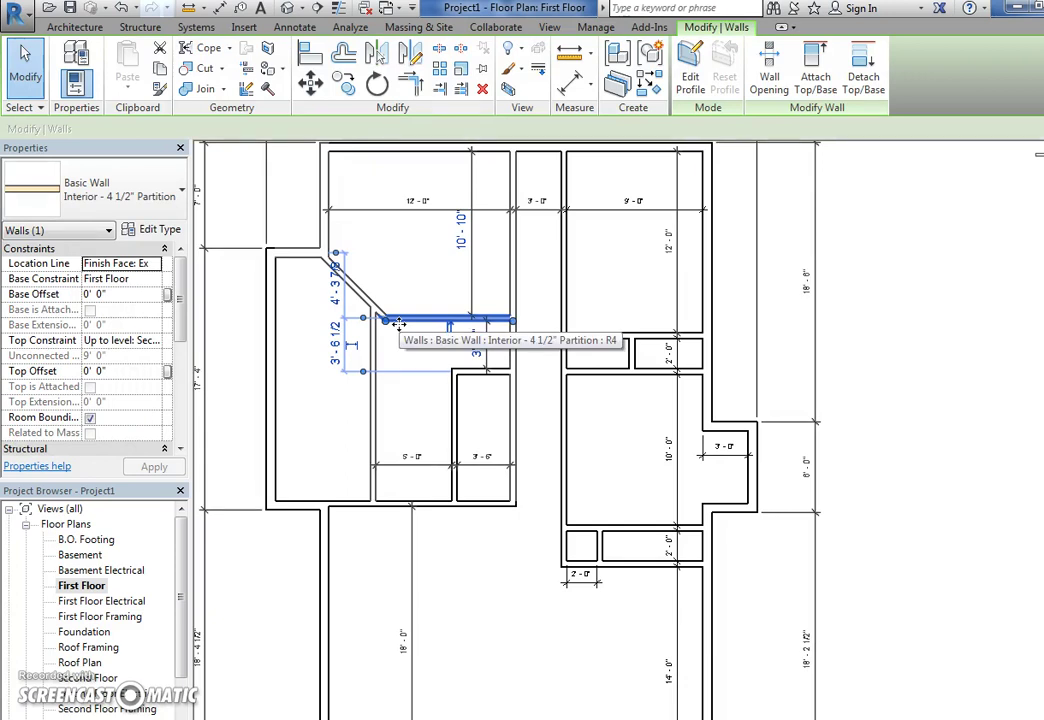
click(412, 356)
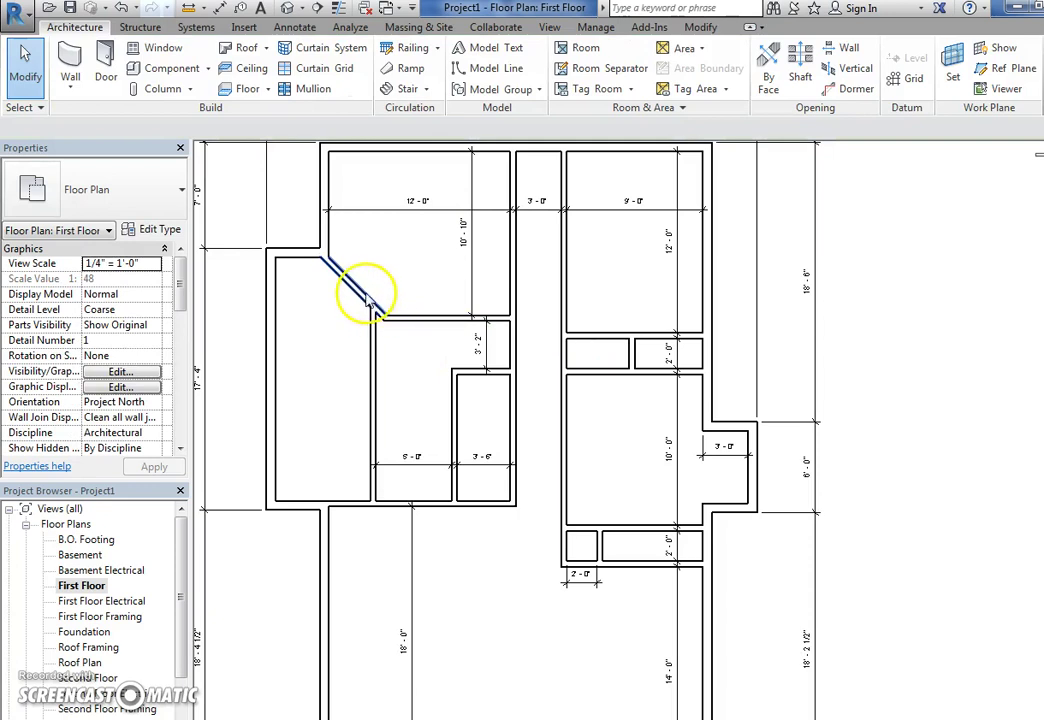
click(398, 323)
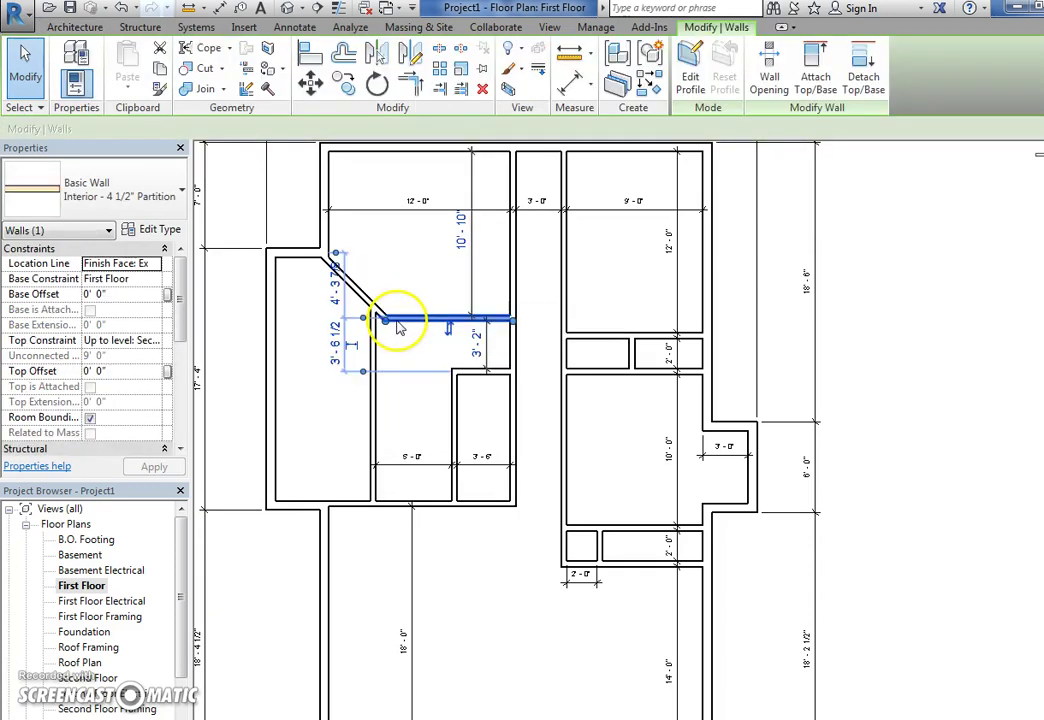
drag(399, 303, 401, 308)
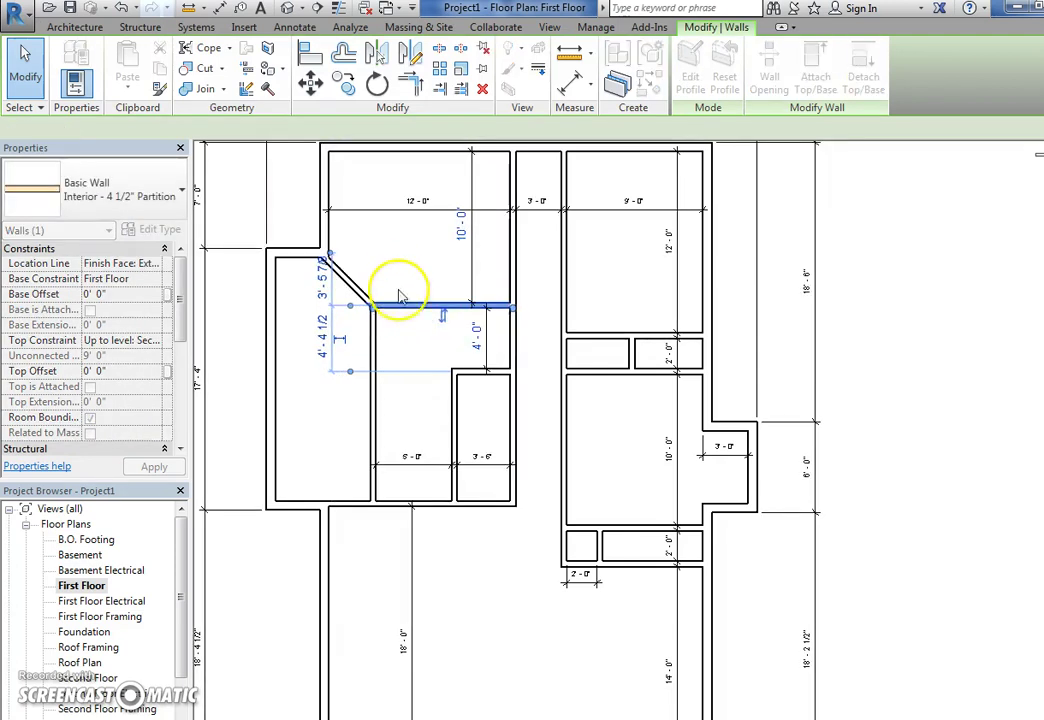
click(393, 282)
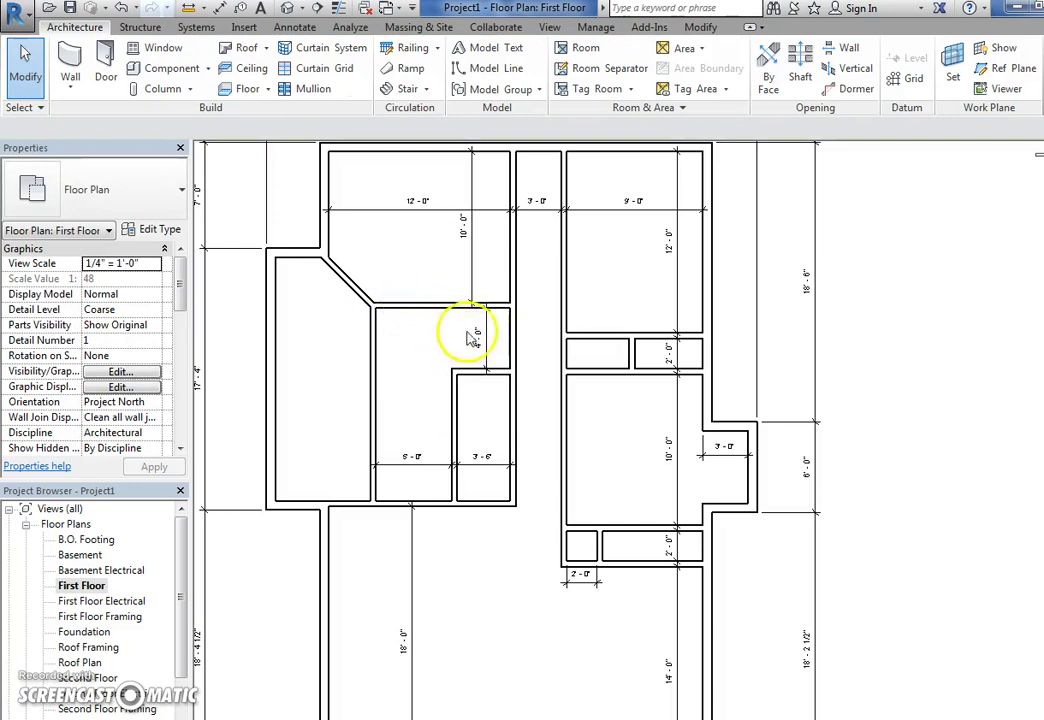
Step: Move the house's top exterior wall by setting its dimension to the left bump-out's upper wall to 8'
middle_drag(464, 331, 459, 375)
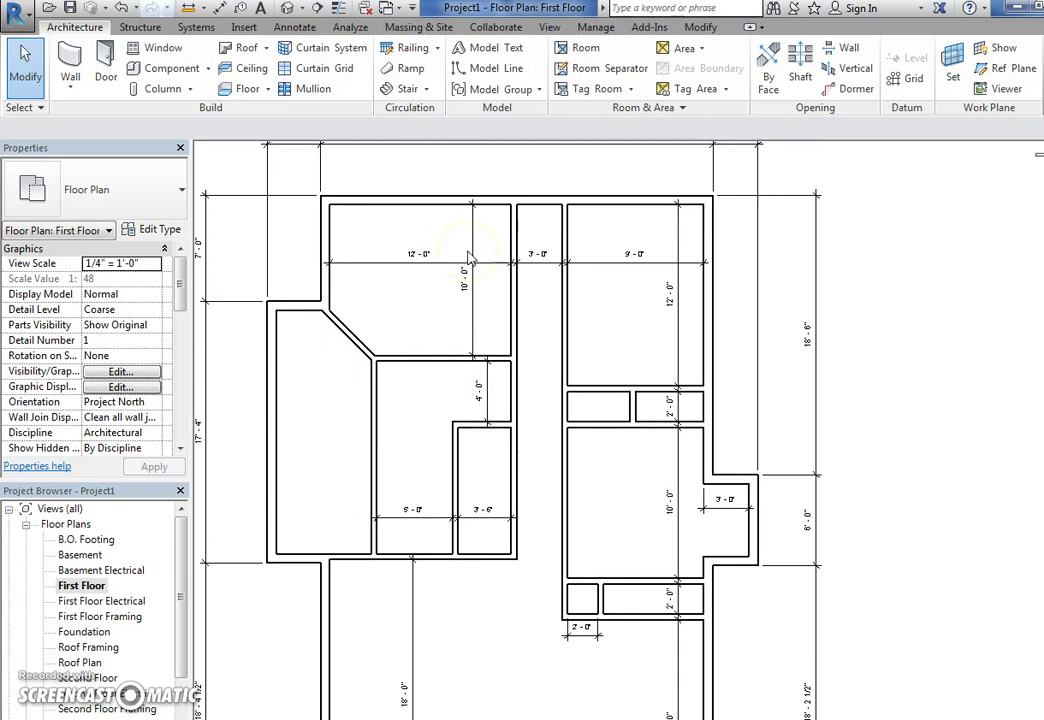
middle_drag(447, 219, 288, 233)
click(422, 227)
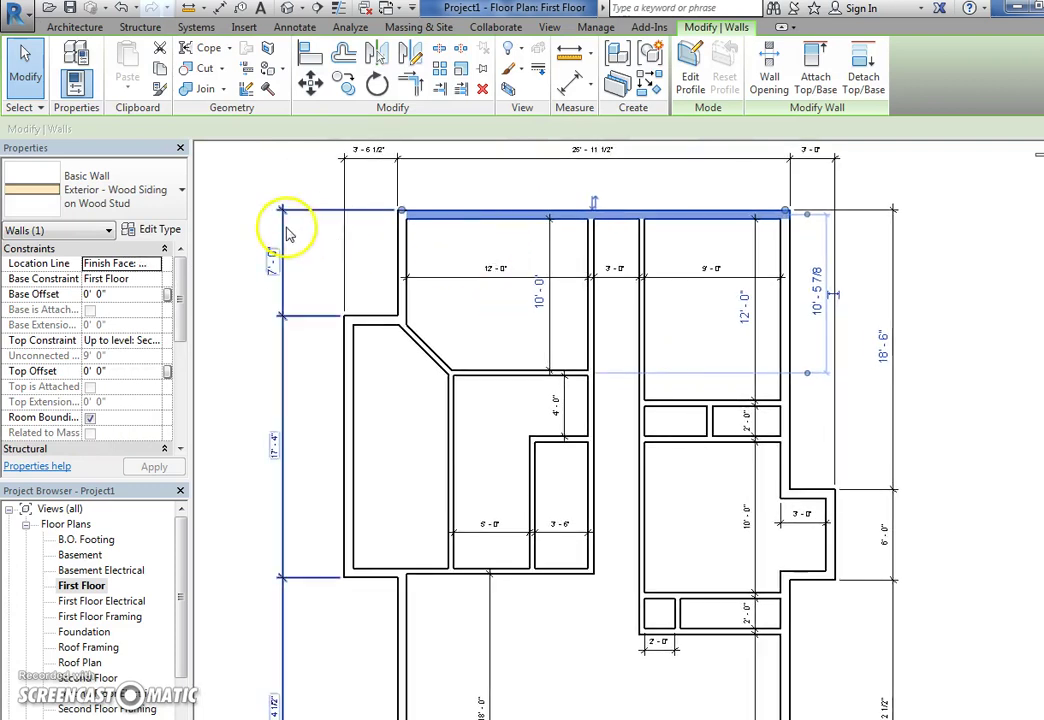
click(274, 258)
key(Return)
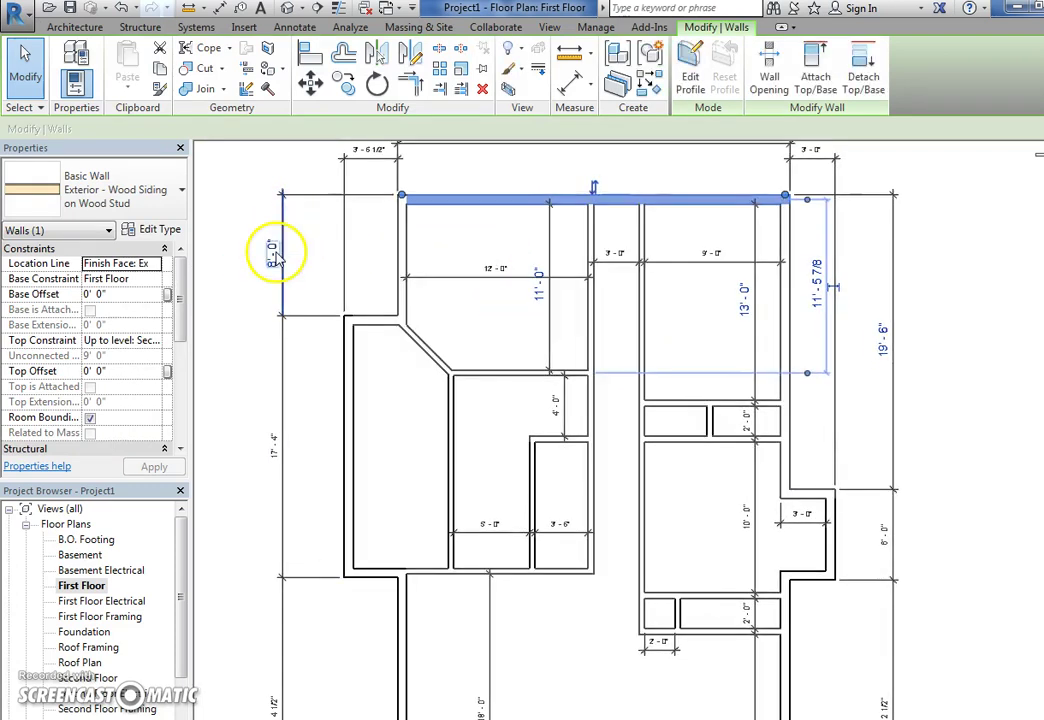
click(518, 222)
middle_drag(538, 278, 548, 233)
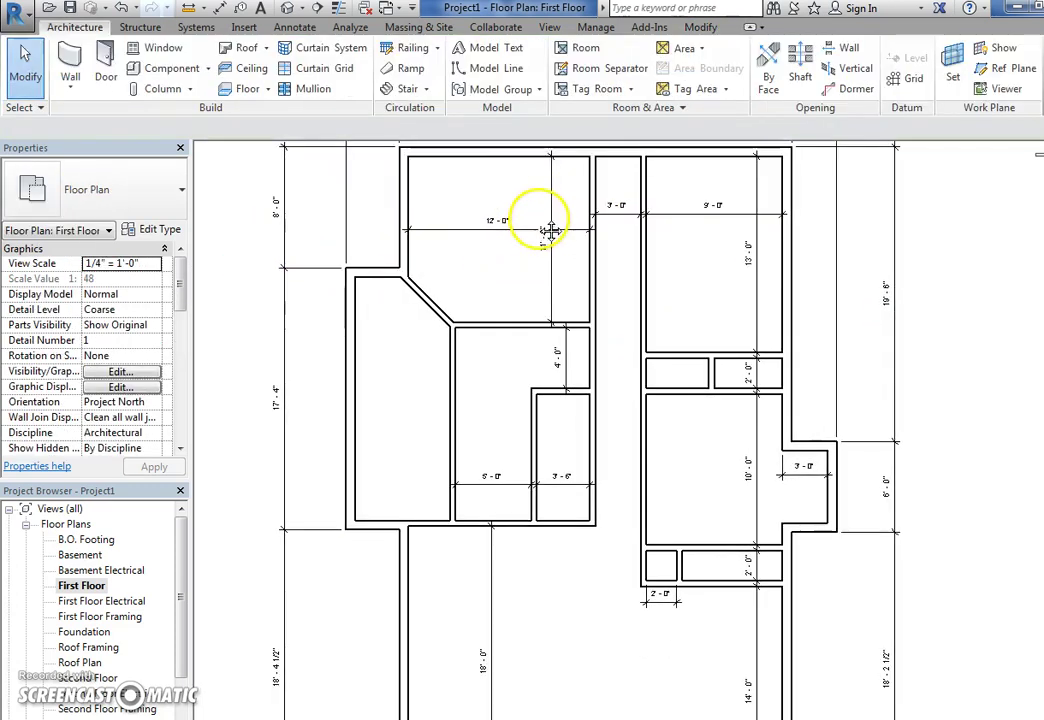
Step: Add an aligned dimension across the left bump-out room, from the vertical partition to the exterior wall's inner face
middle_drag(510, 270, 501, 273)
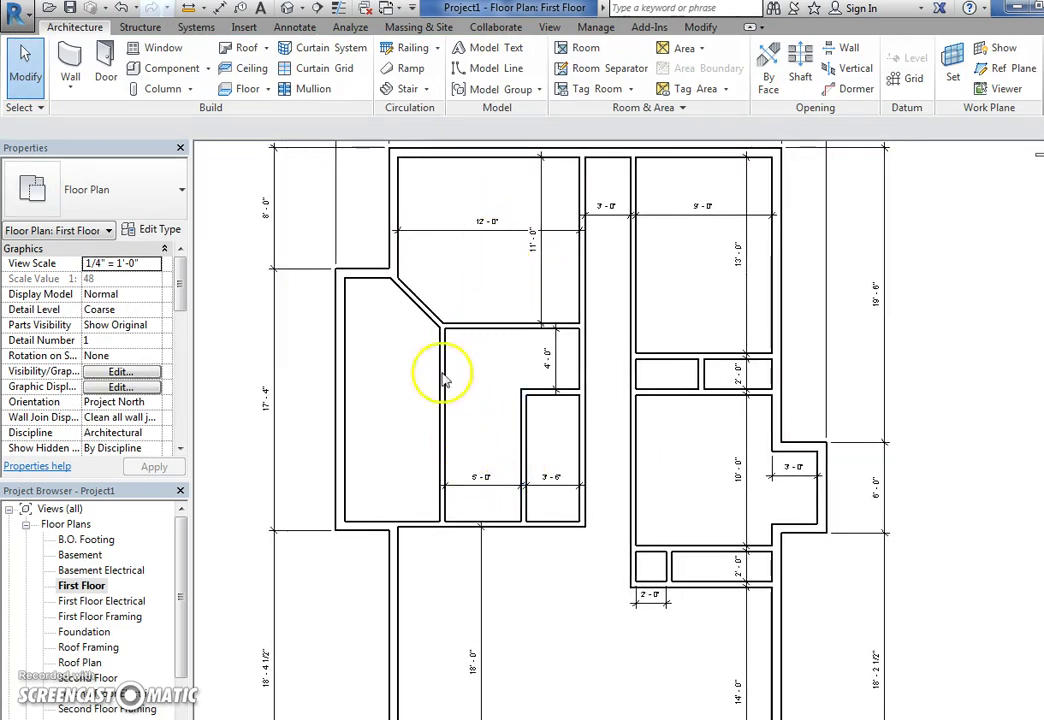
click(220, 8)
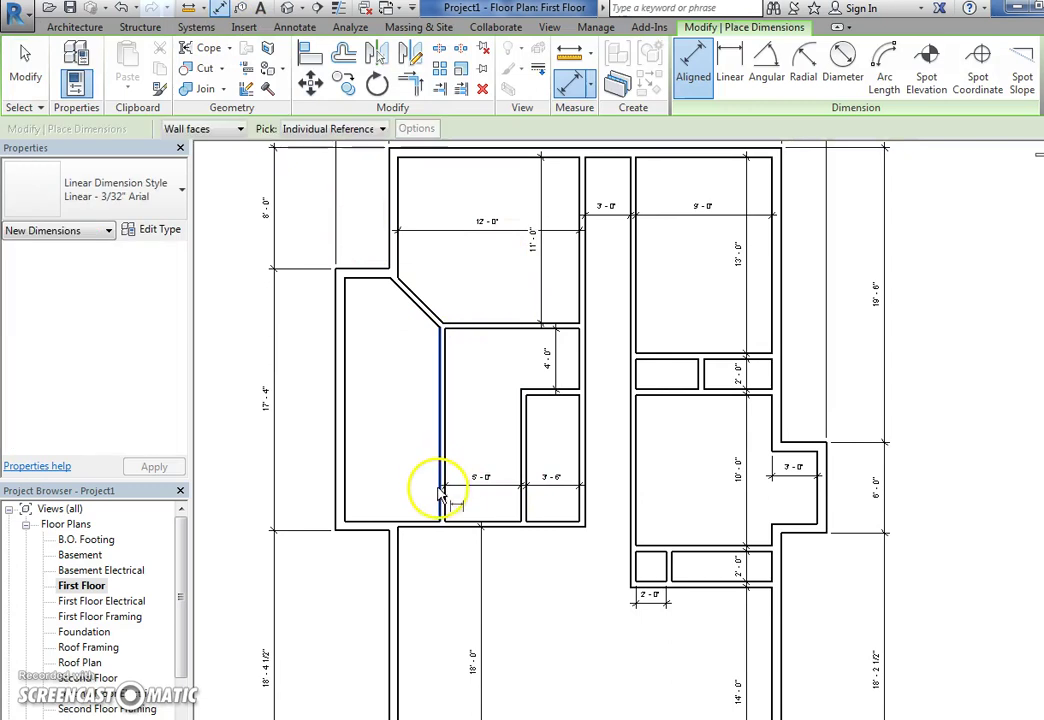
click(350, 497)
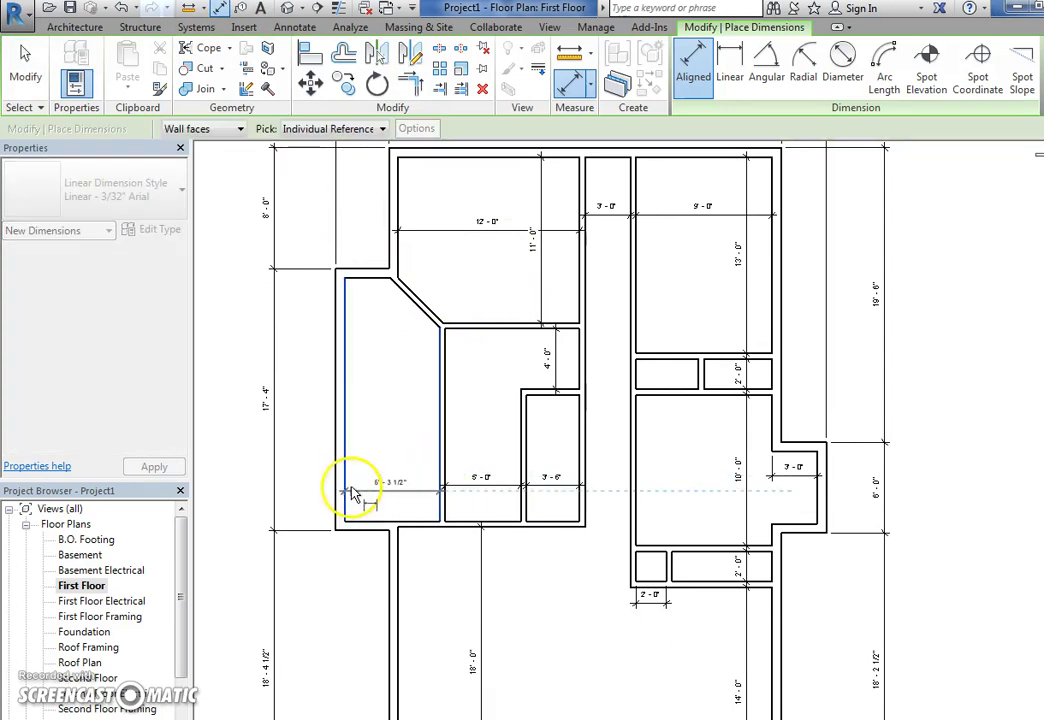
click(351, 494)
key(Escape)
key(Escape)
click(368, 492)
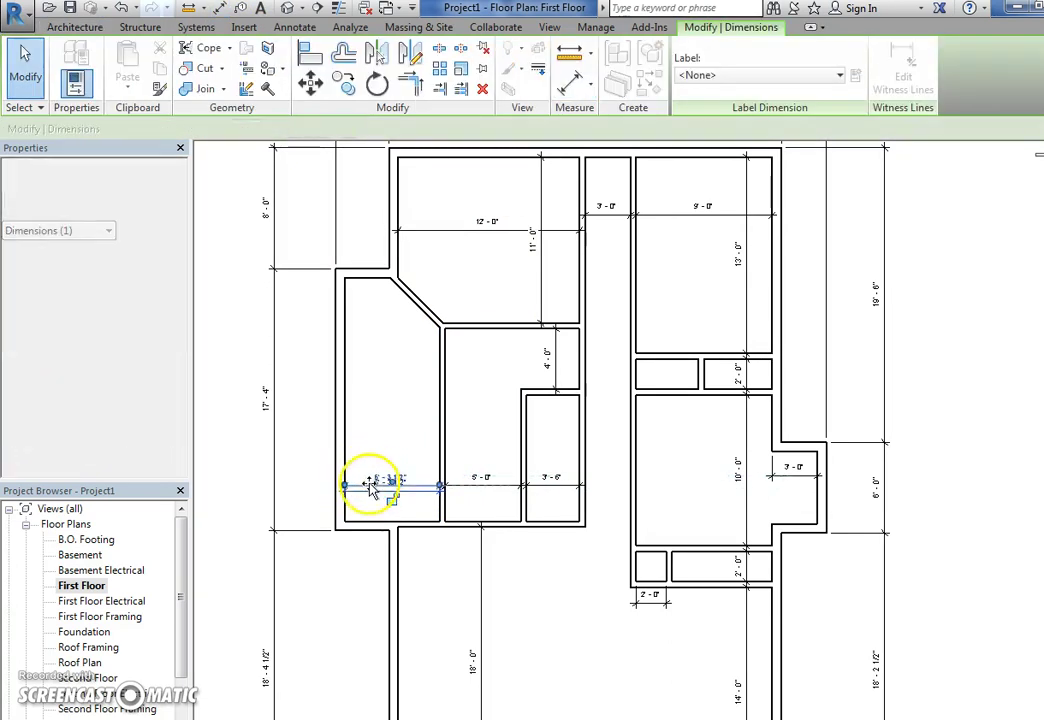
key(Escape)
Step: Set the left bump-out room's inside width to 5' by moving its exterior wall
click(347, 443)
click(380, 538)
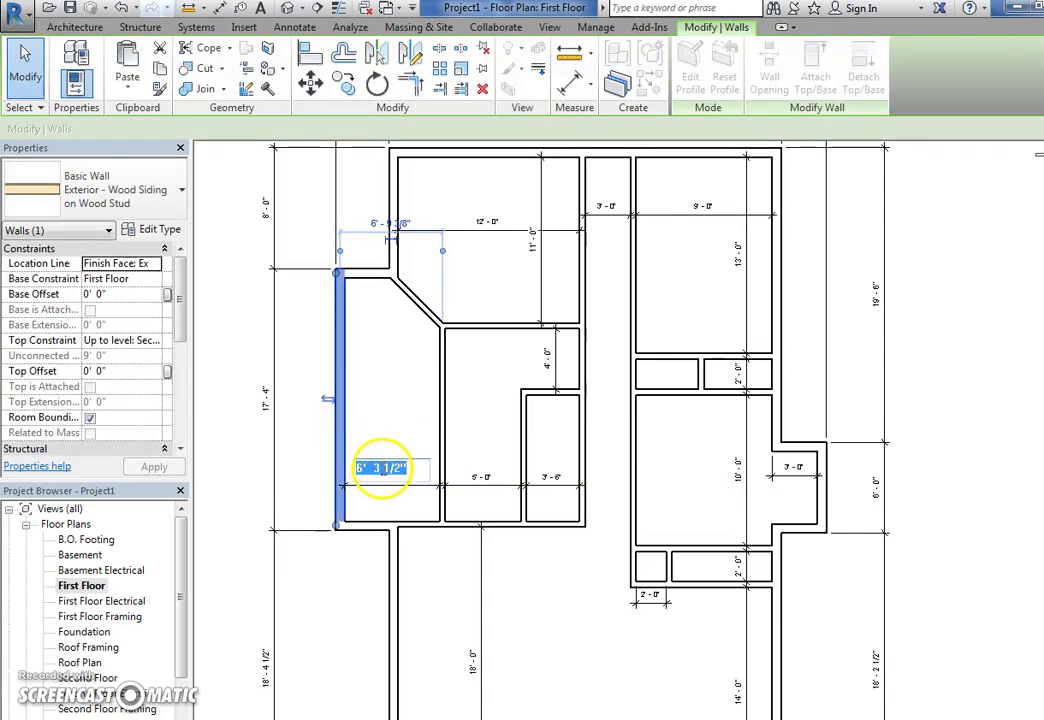
text(5)
key(Return)
key(Escape)
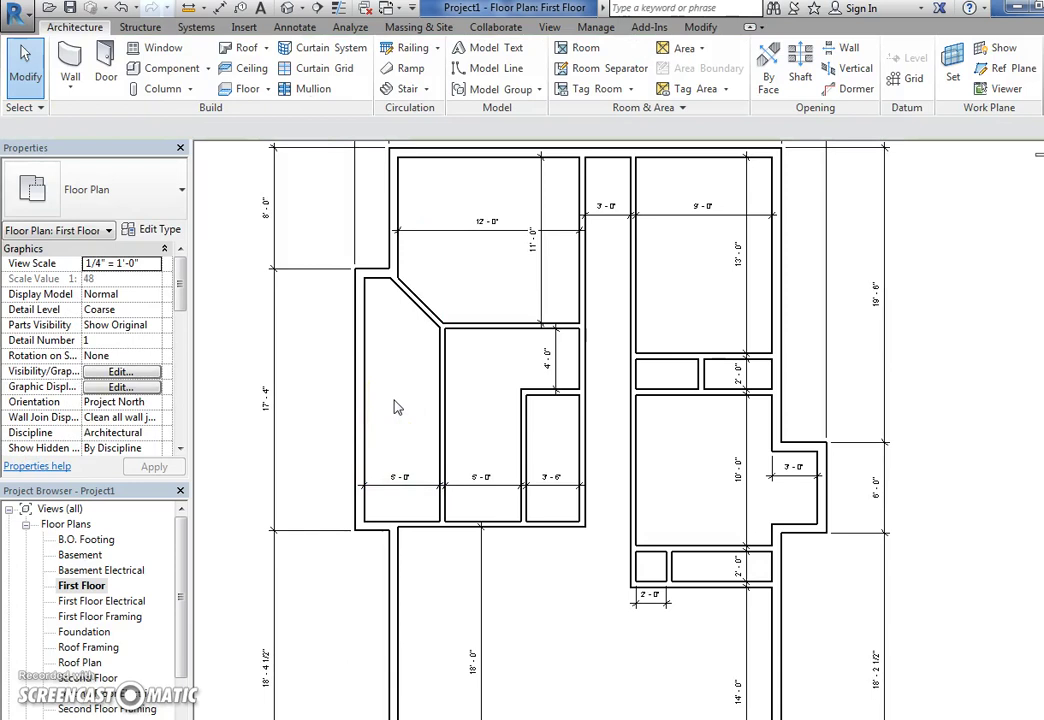
Step: Nudge the diagonal partition slightly toward the upper-left room to adjust its corner joins
scroll(413, 290, up, 2)
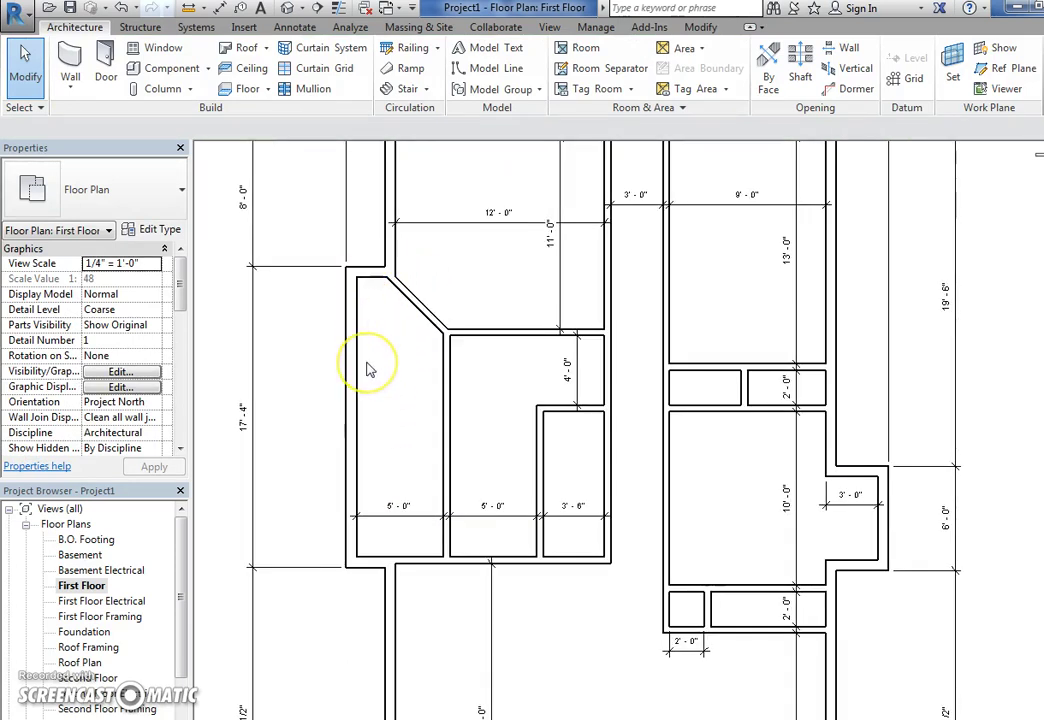
middle_drag(367, 370, 401, 364)
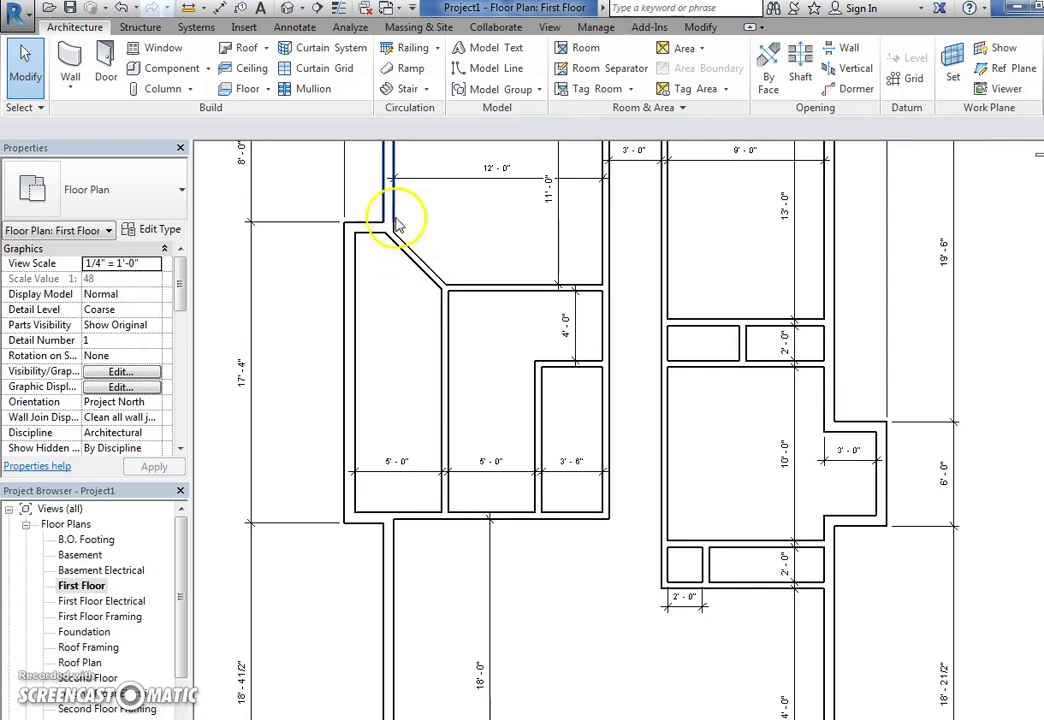
mouse_move(416, 262)
mouse_down()
mouse_move(431, 228)
mouse_move(443, 240)
mouse_move(422, 262)
mouse_up()
click(478, 226)
click(391, 389)
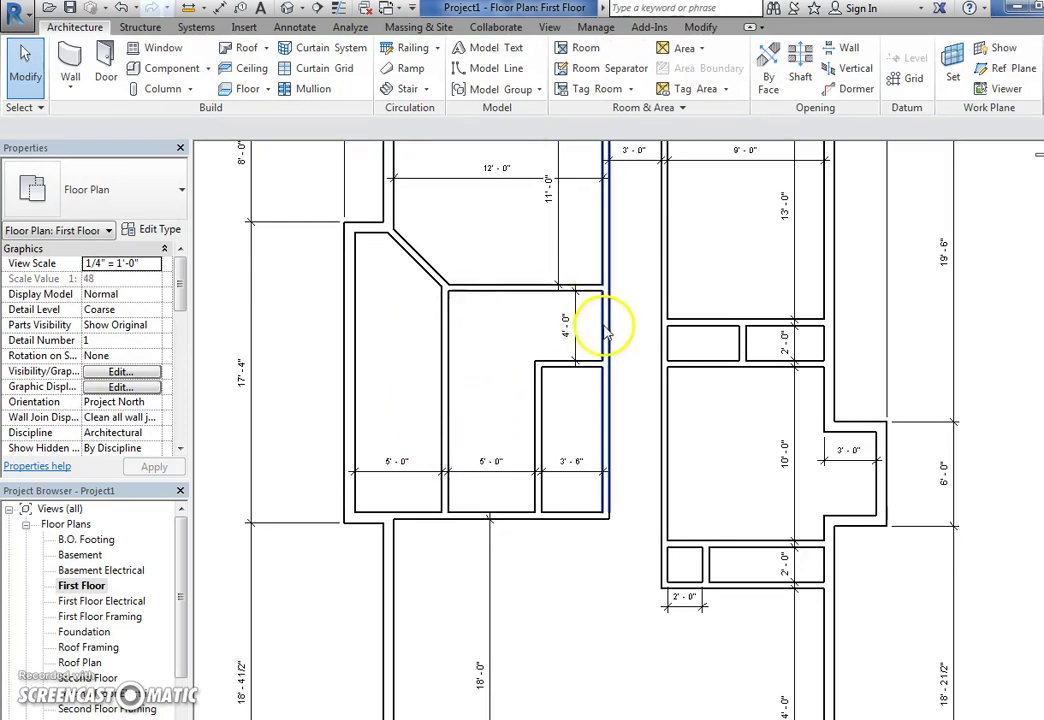
Step: Set the gap between the upper horizontal partition and the closet's top wall to 3'
click(563, 364)
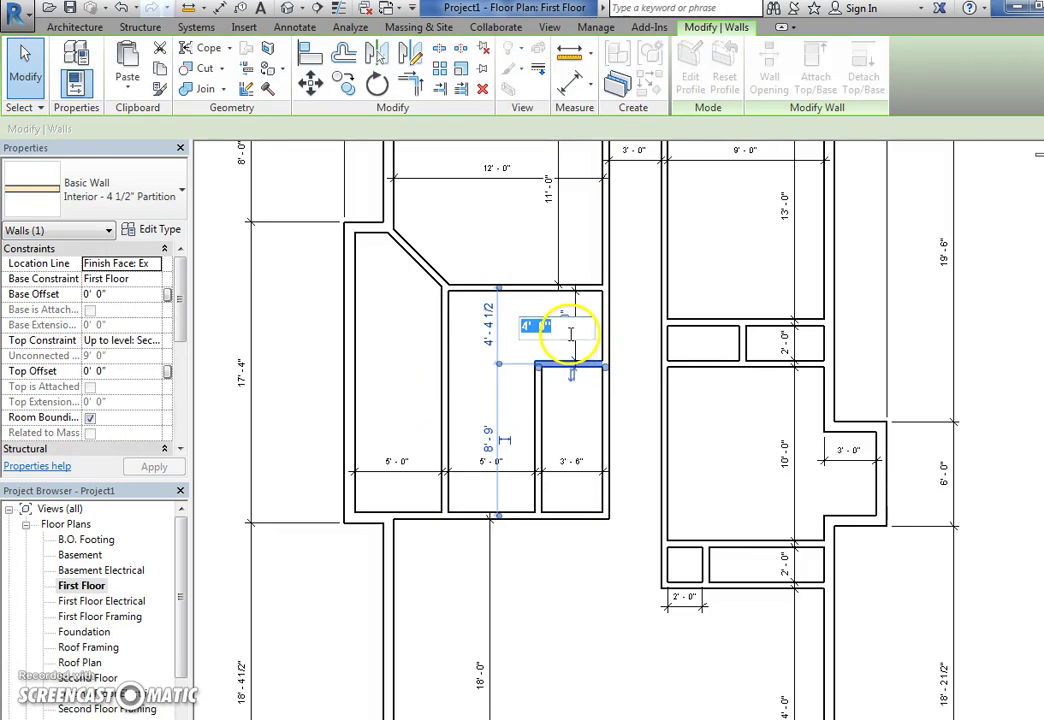
text(3)
key(Return)
key(Escape)
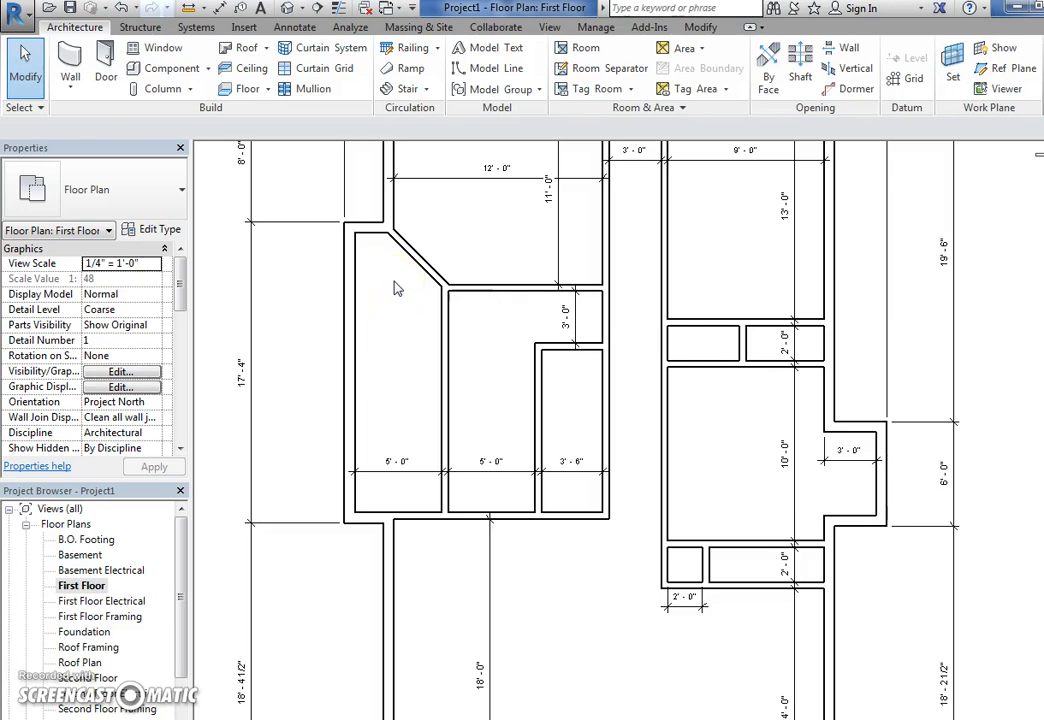
Step: Draw a three-sided extension on the house's left with Exterior - Wood Siding on Wood Stud walls, projecting about 13' and ending at the bump-out wall
drag(392, 268, 378, 286)
scroll(373, 290, down, 3)
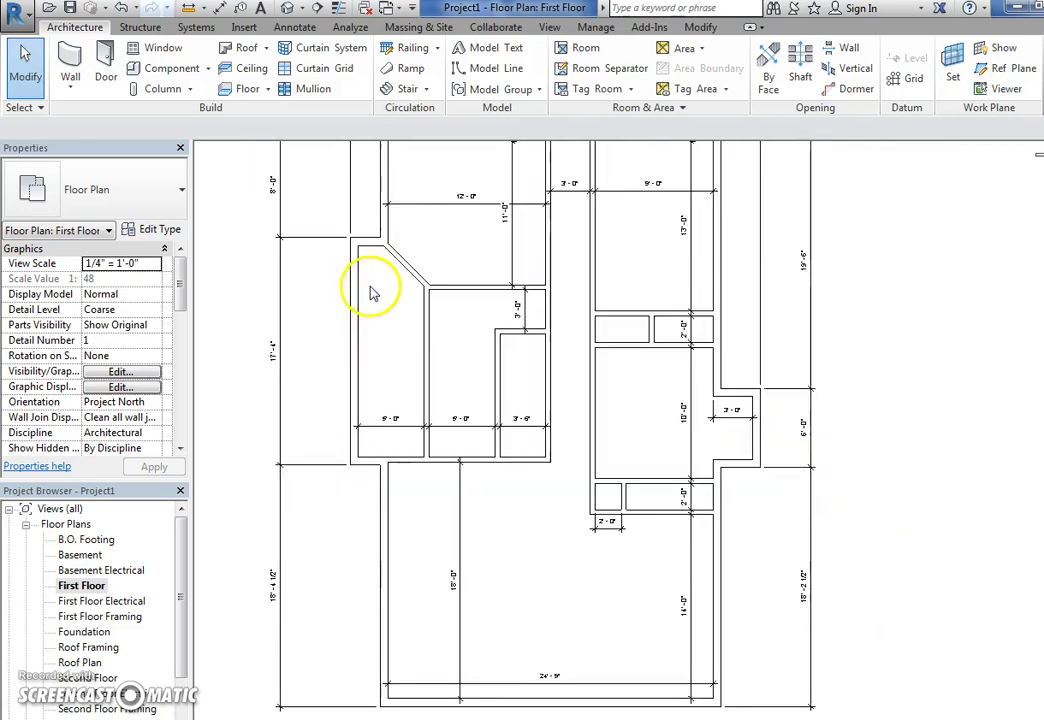
middle_drag(389, 298, 458, 251)
middle_drag(508, 464, 496, 503)
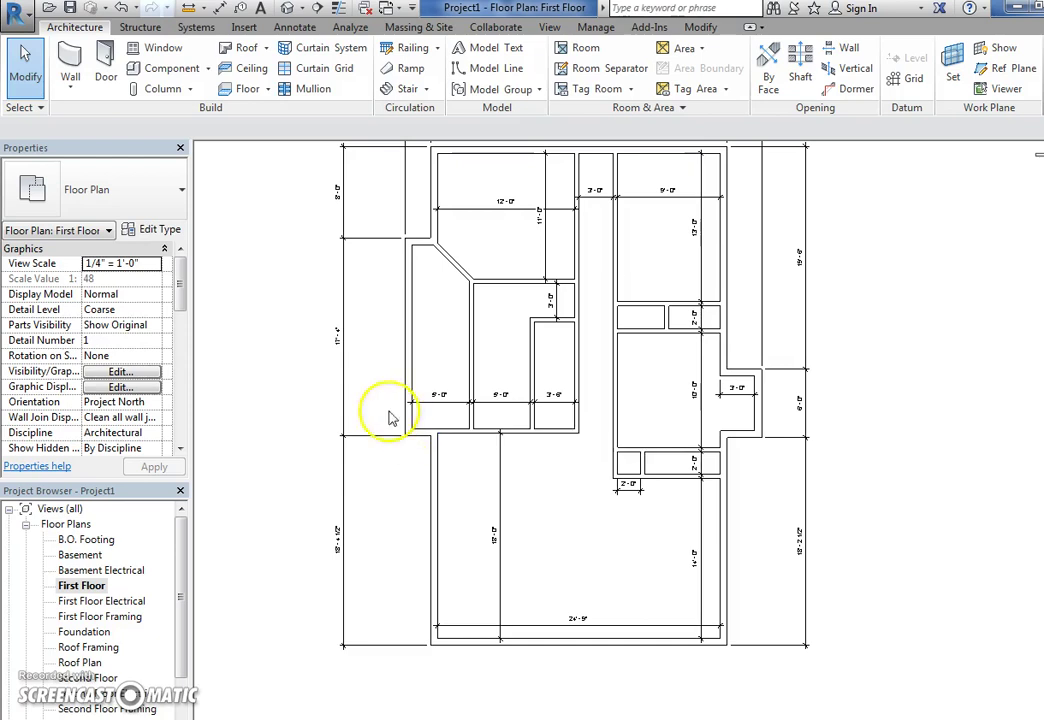
click(74, 60)
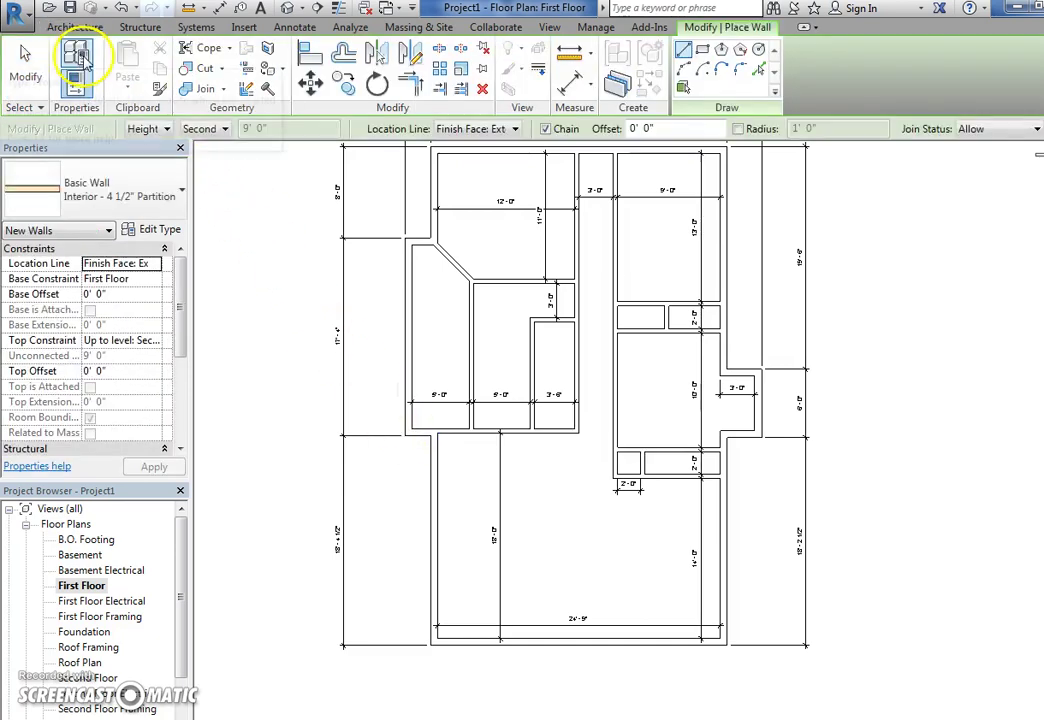
click(88, 160)
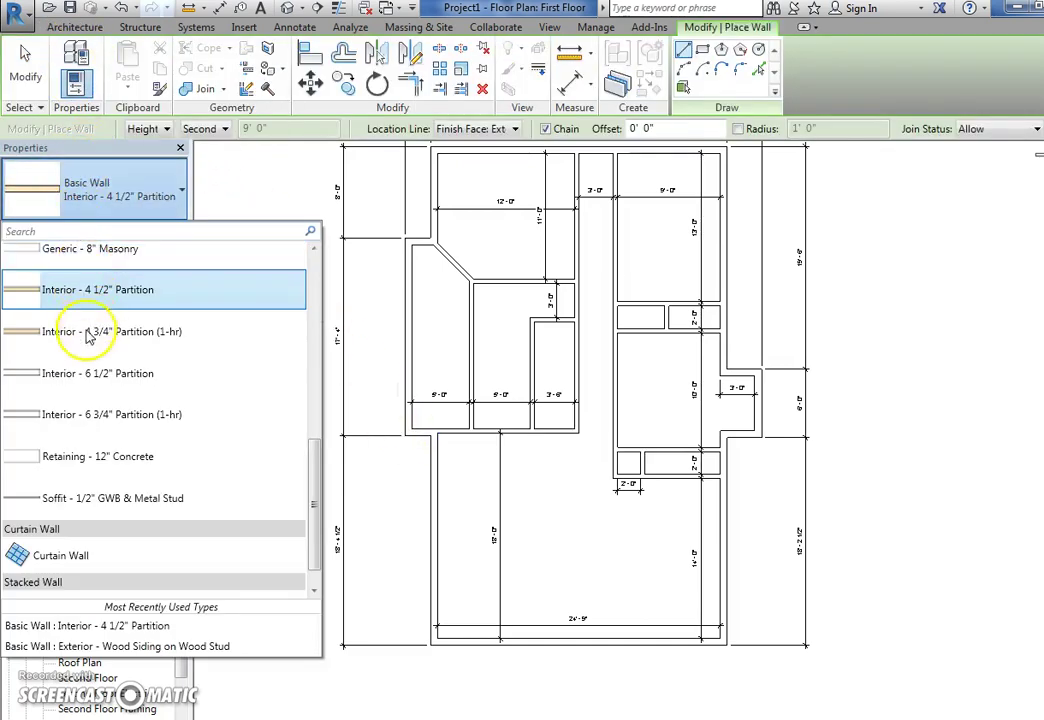
scroll(85, 345, up, 2)
scroll(90, 350, up, 2)
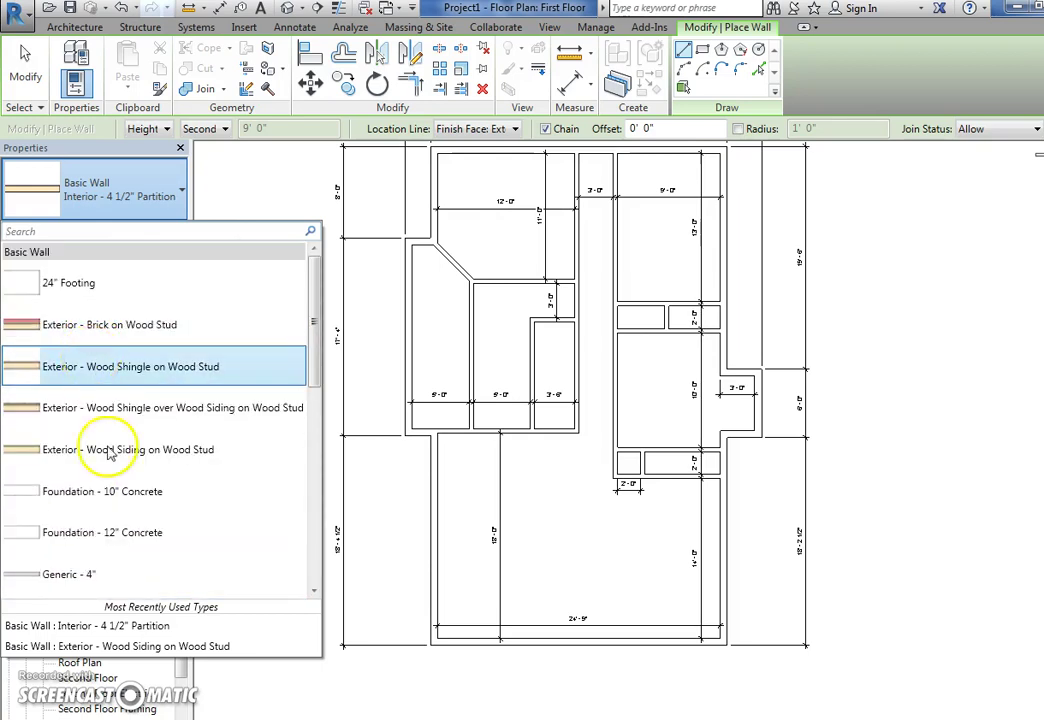
click(145, 647)
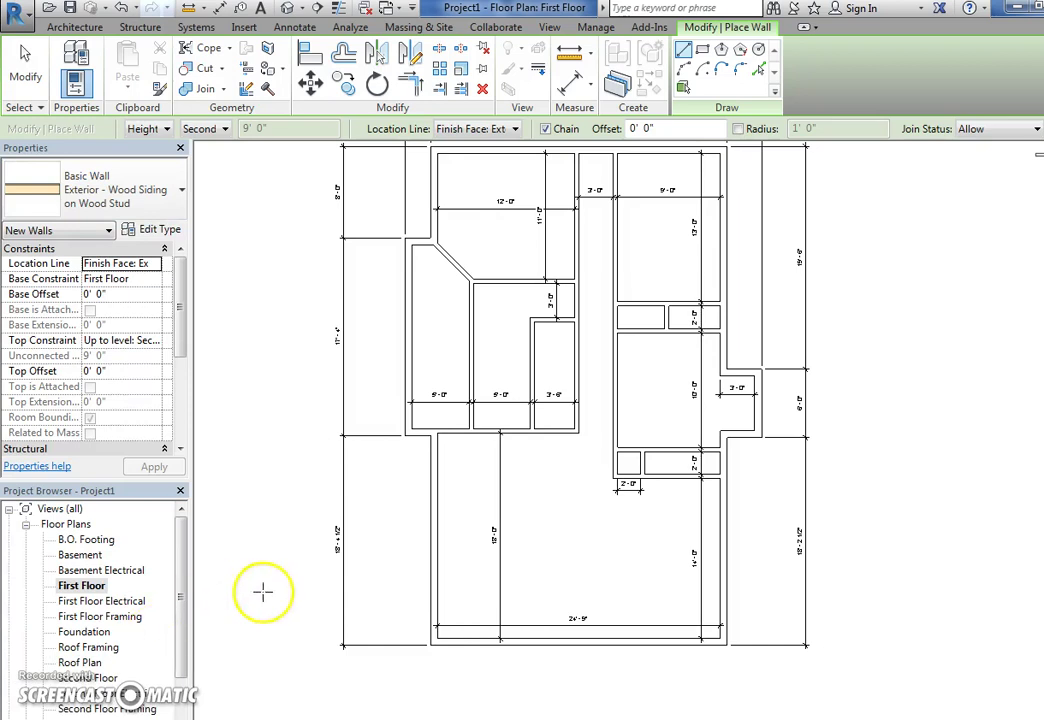
click(428, 578)
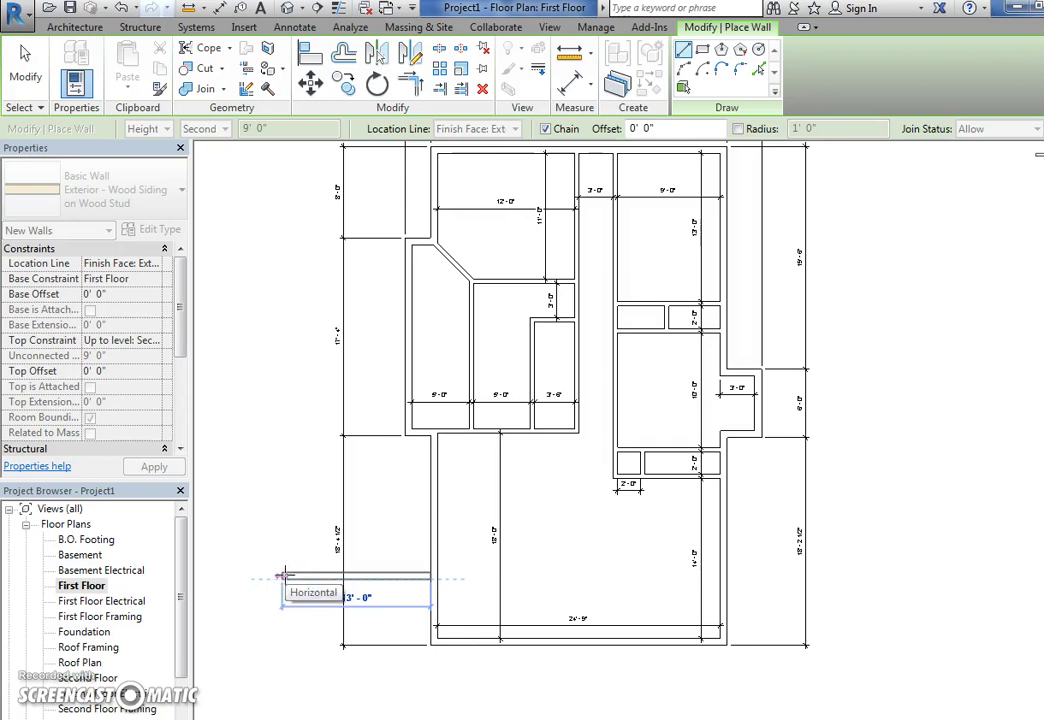
click(283, 576)
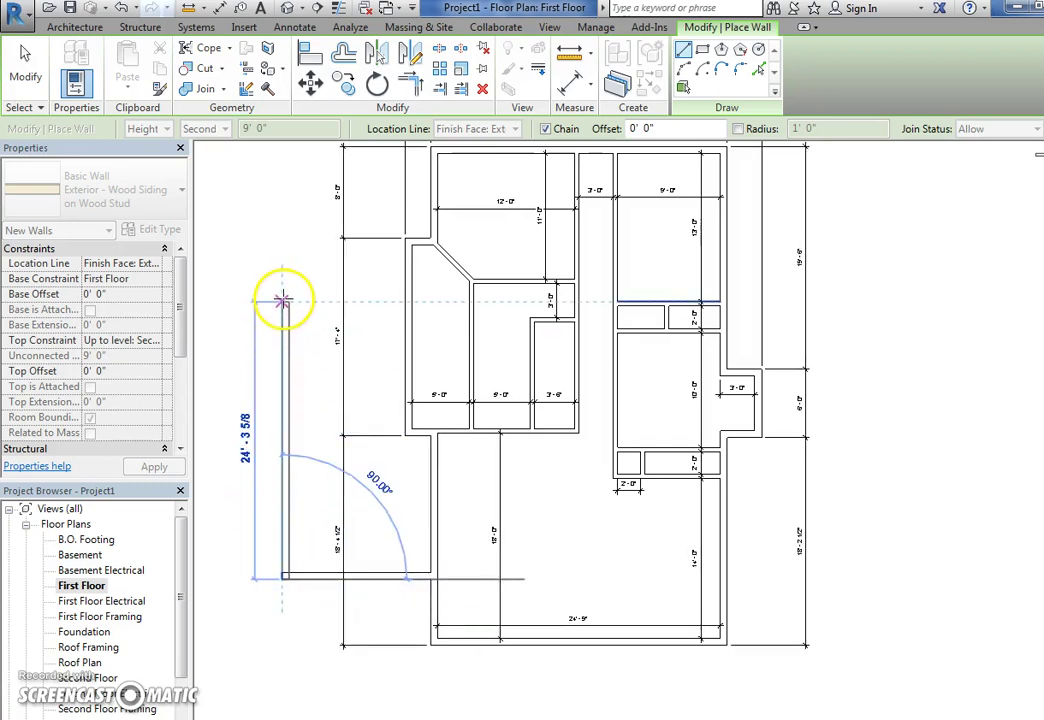
click(283, 294)
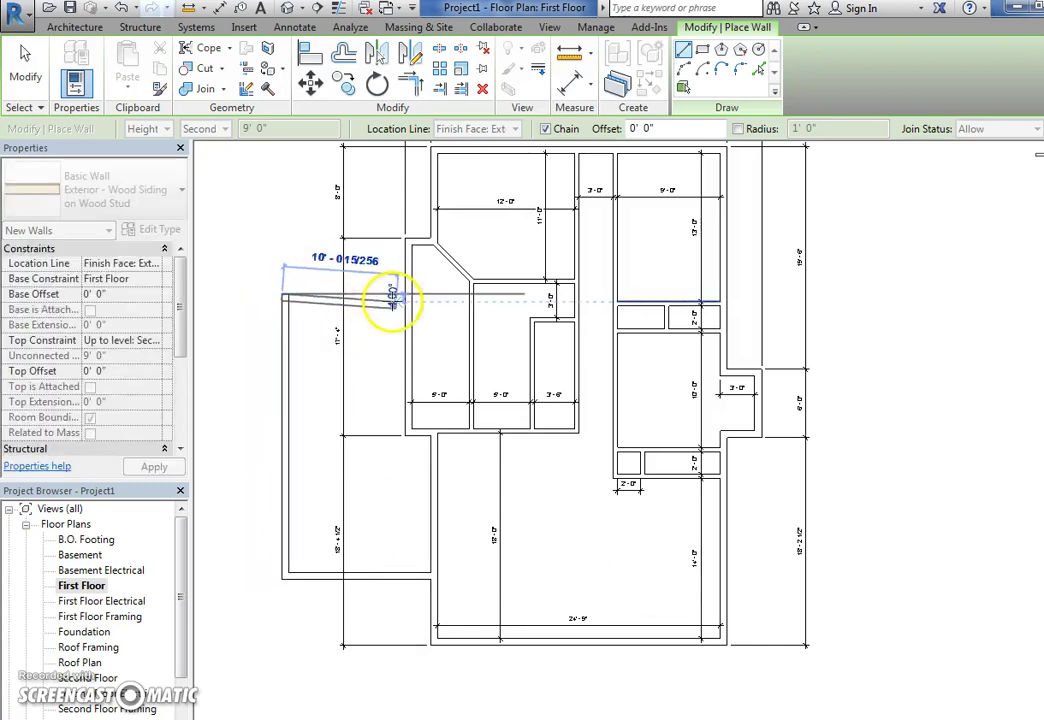
click(413, 297)
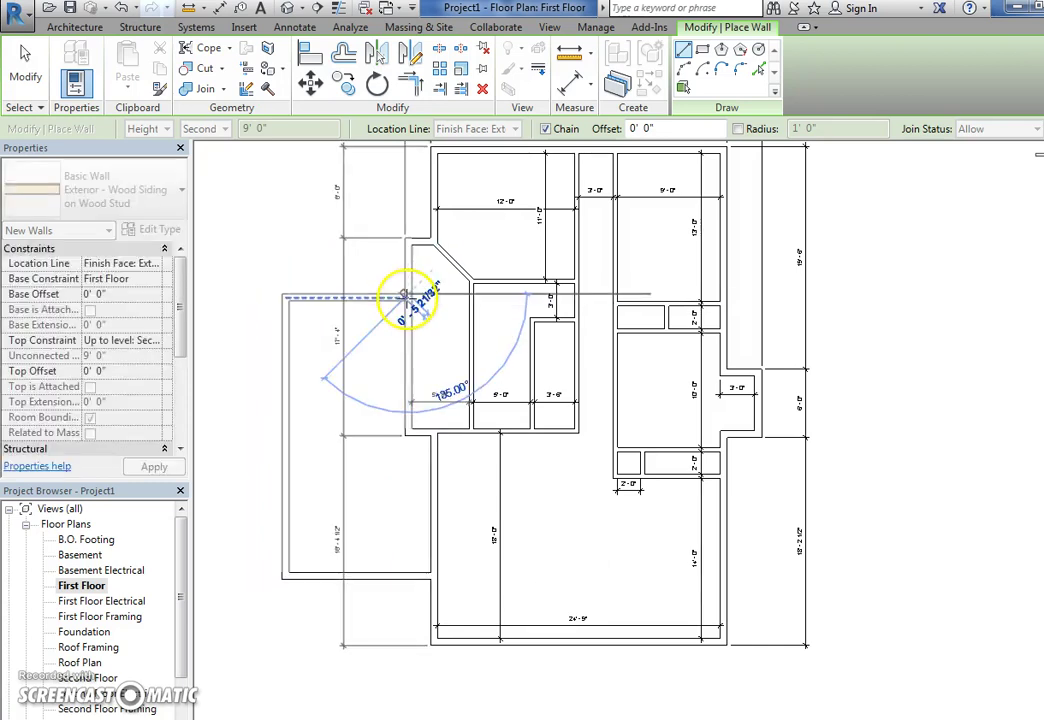
key(Escape)
key(Escape)
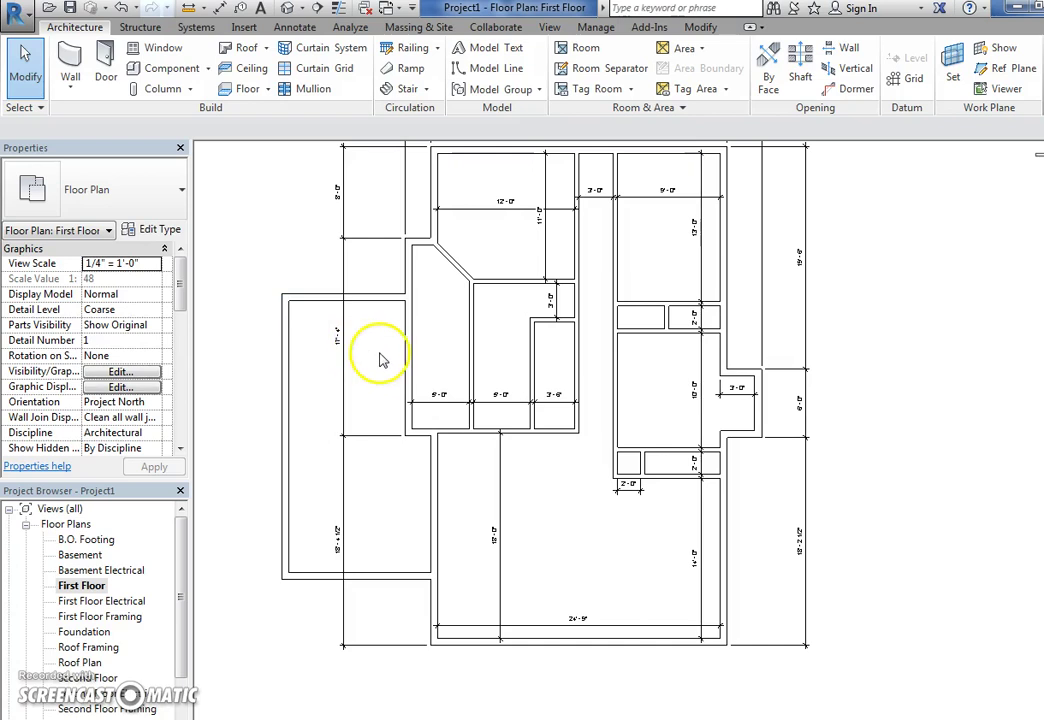
scroll(380, 361, up, 1)
middle_drag(373, 365, 366, 378)
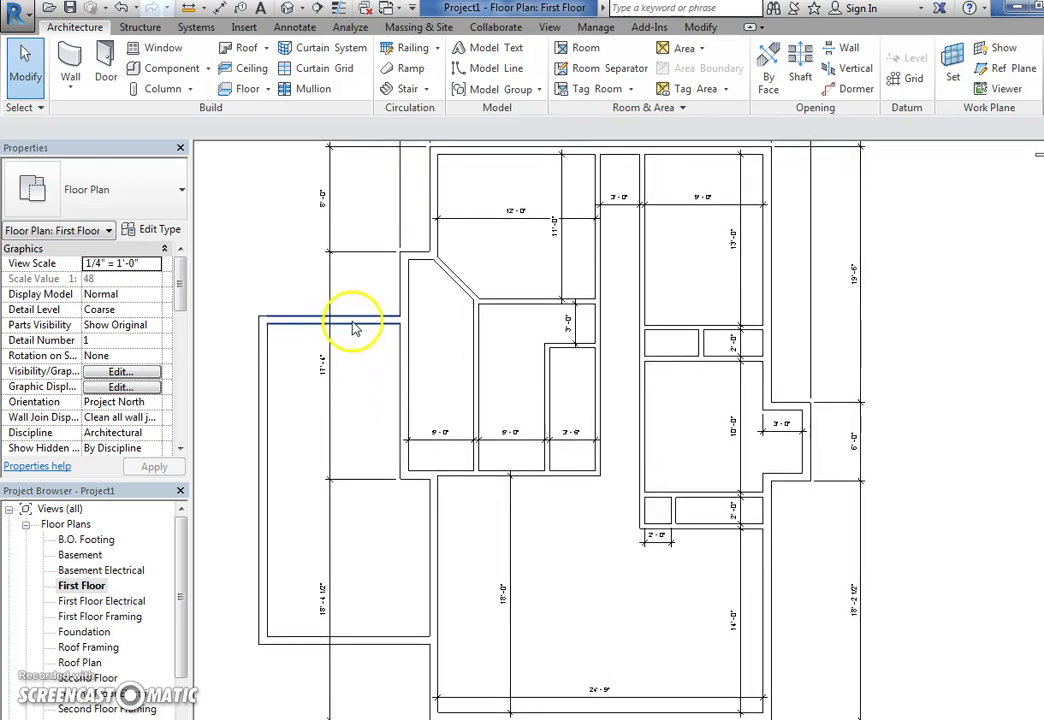
click(403, 368)
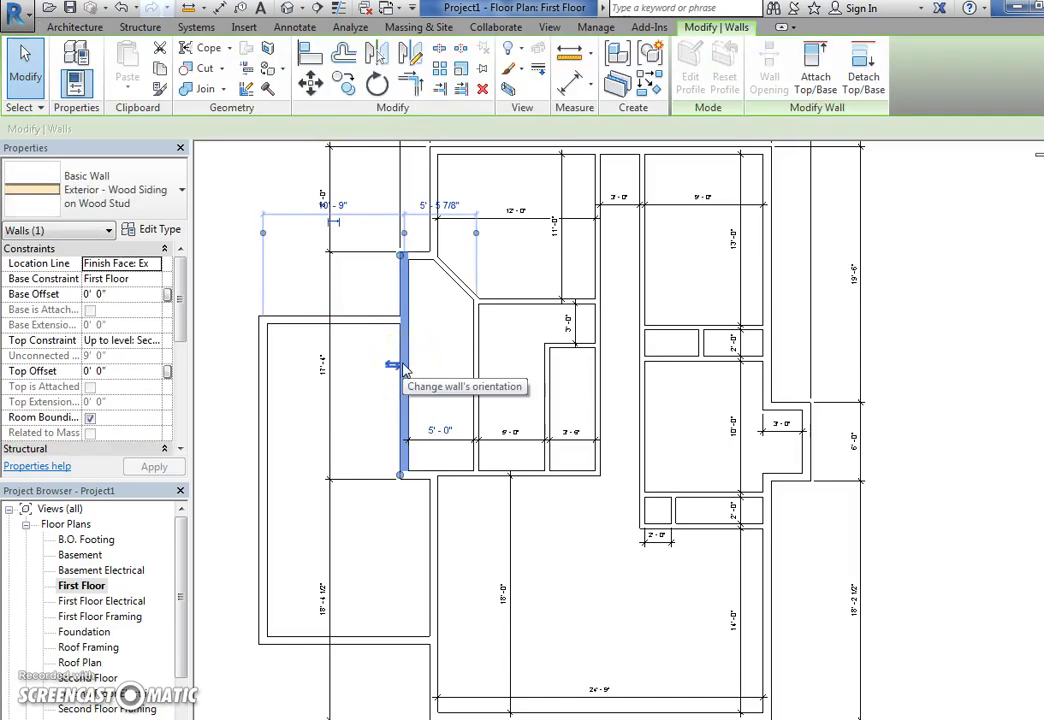
click(163, 232)
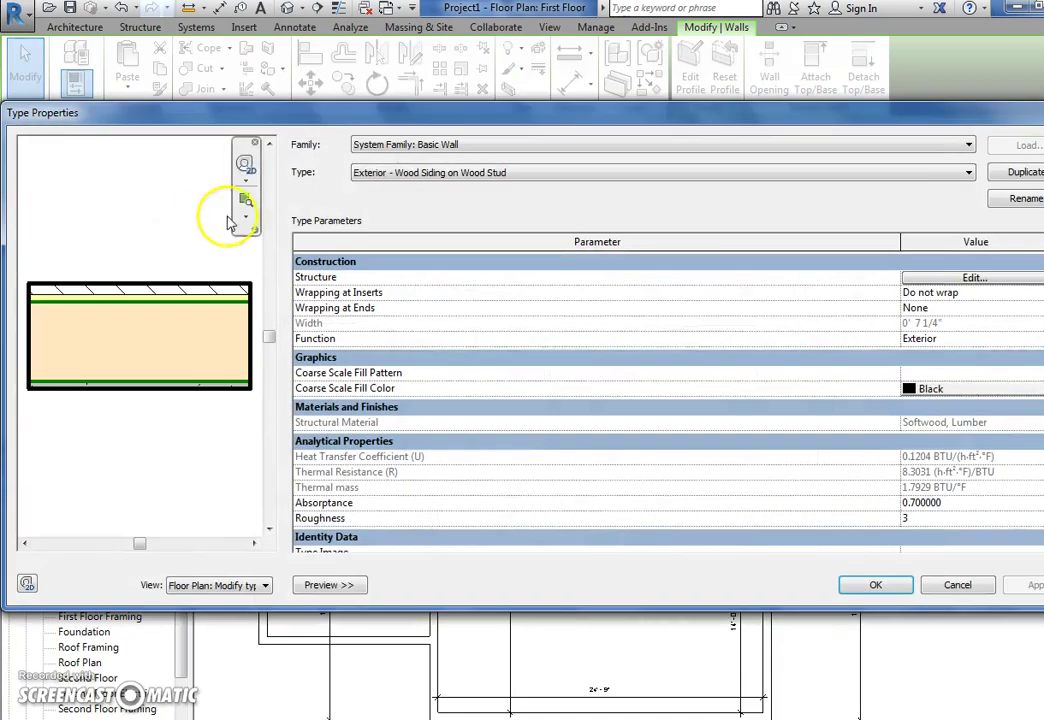
drag(605, 127, 585, 119)
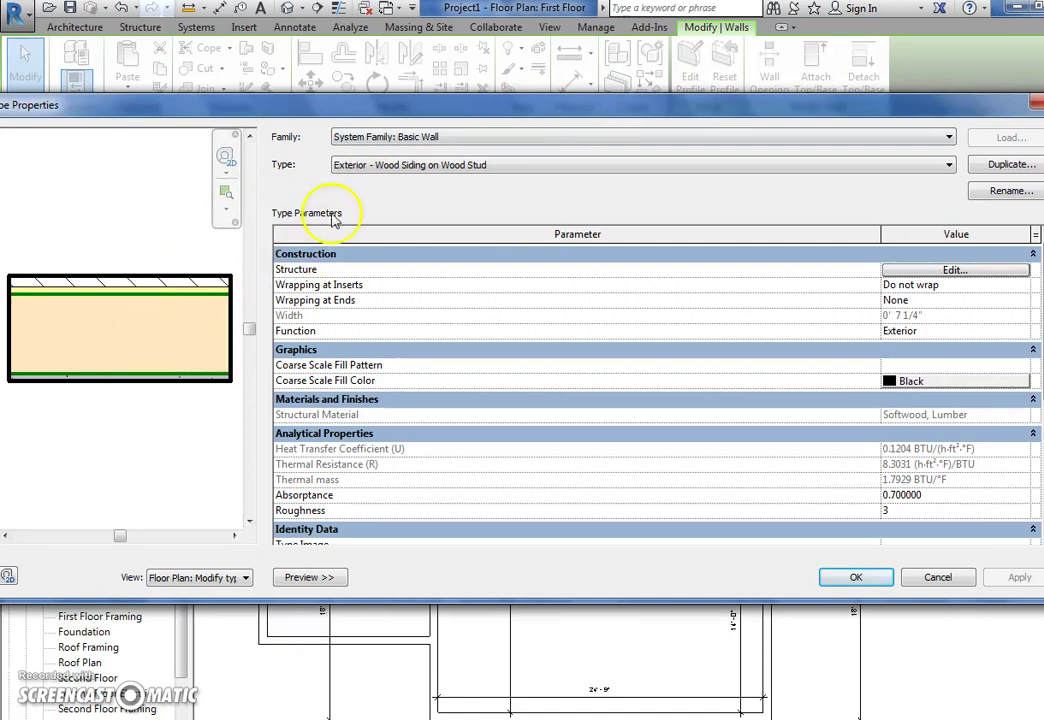
drag(396, 116, 333, 242)
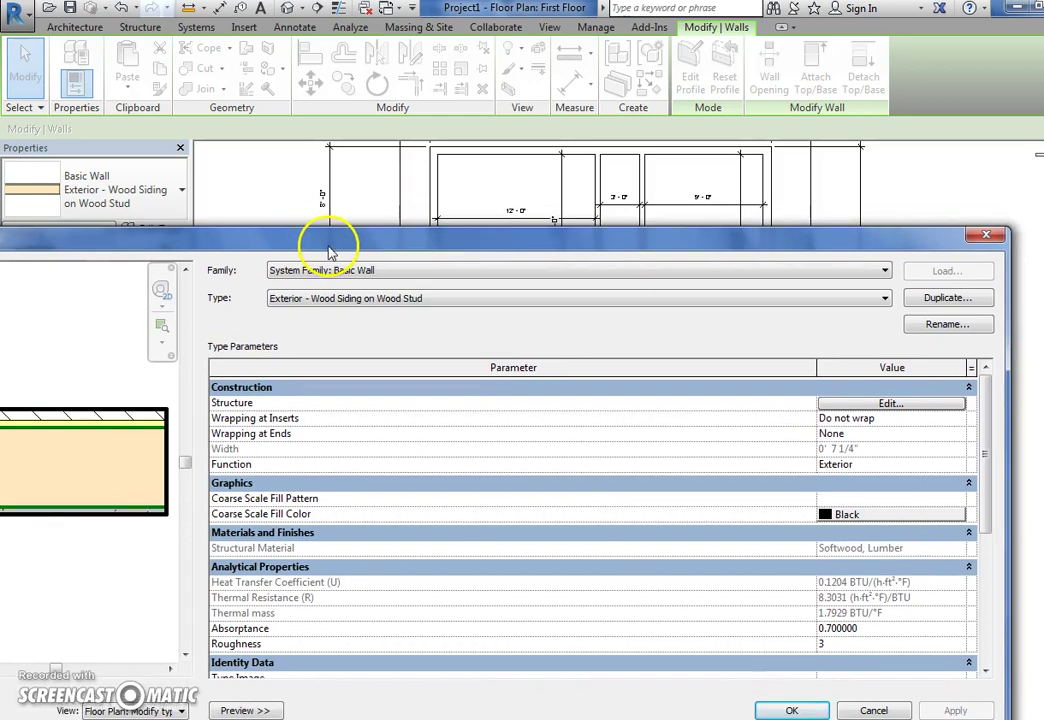
click(983, 237)
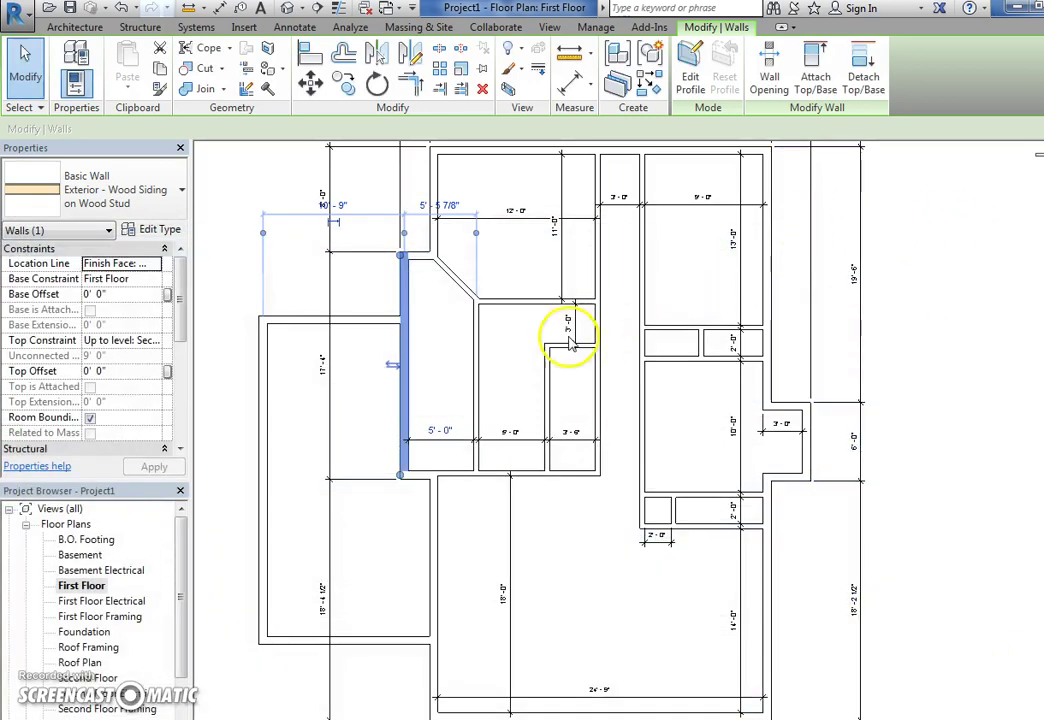
click(427, 352)
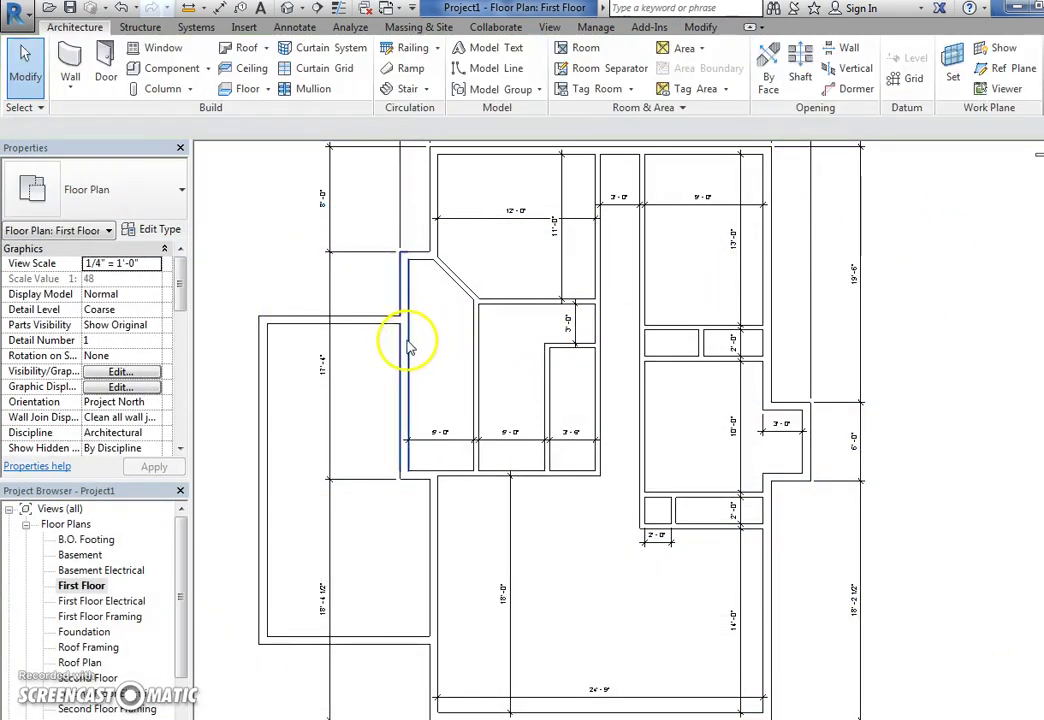
Step: Split the house's left exterior walls where the extension's upper and lower walls meet them
click(403, 340)
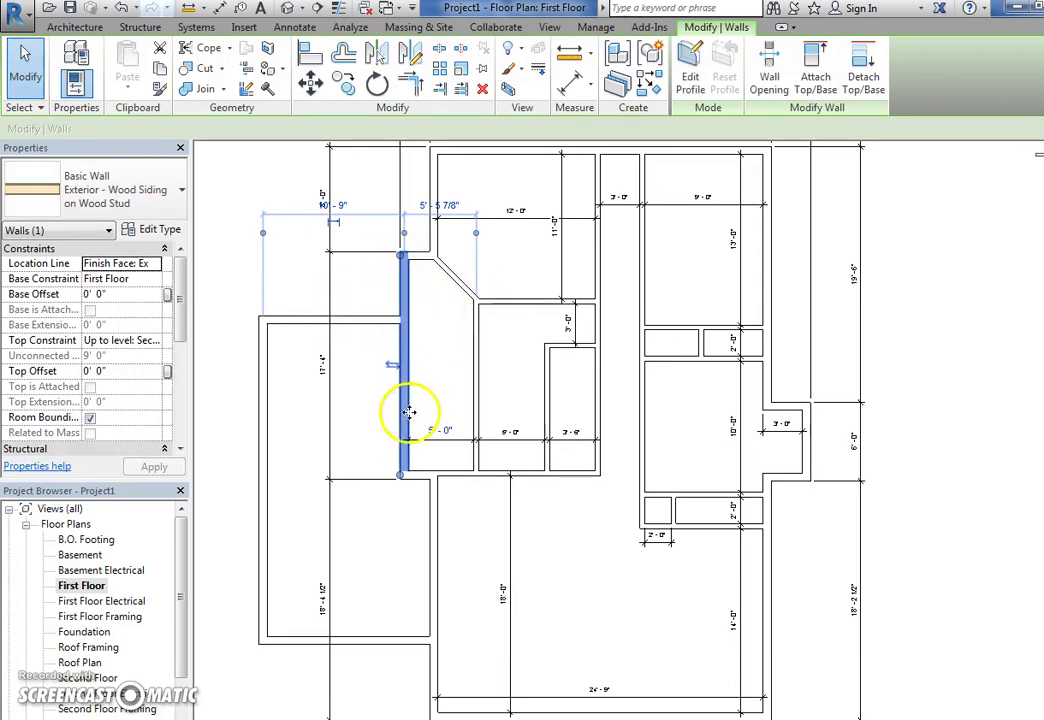
click(441, 50)
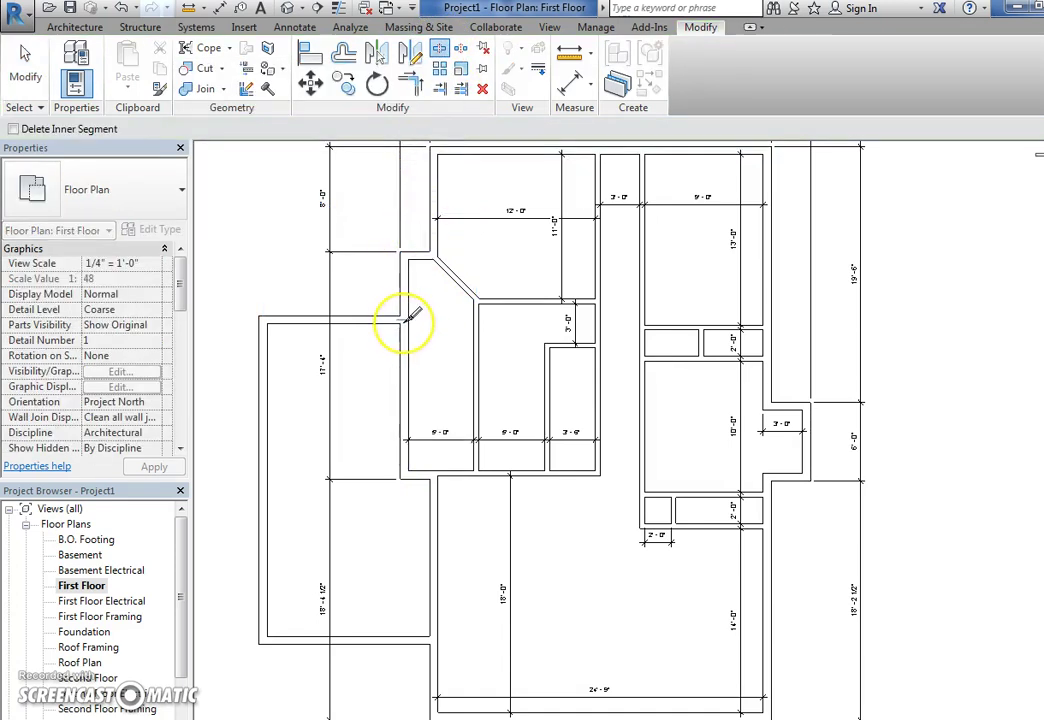
key(Escape)
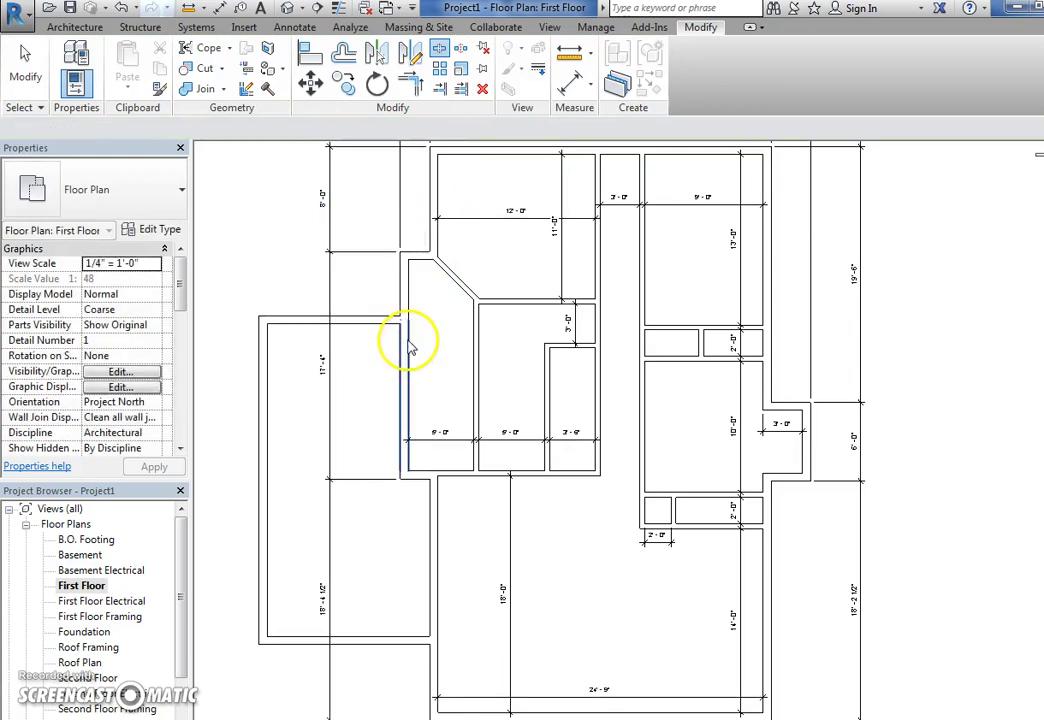
click(407, 345)
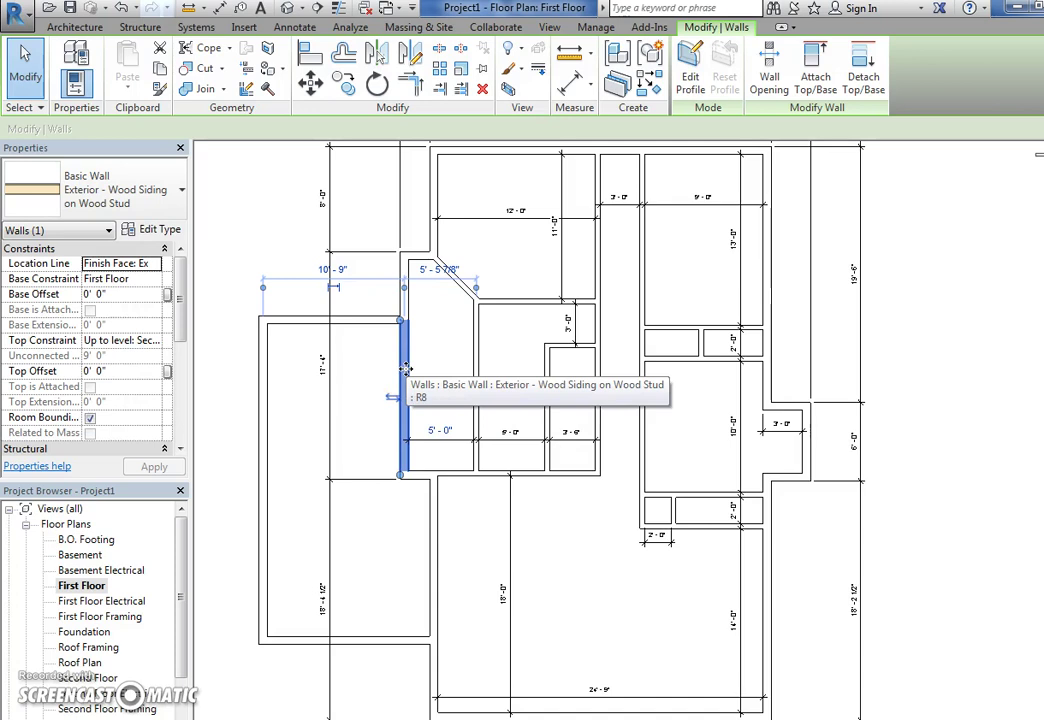
click(439, 48)
click(440, 640)
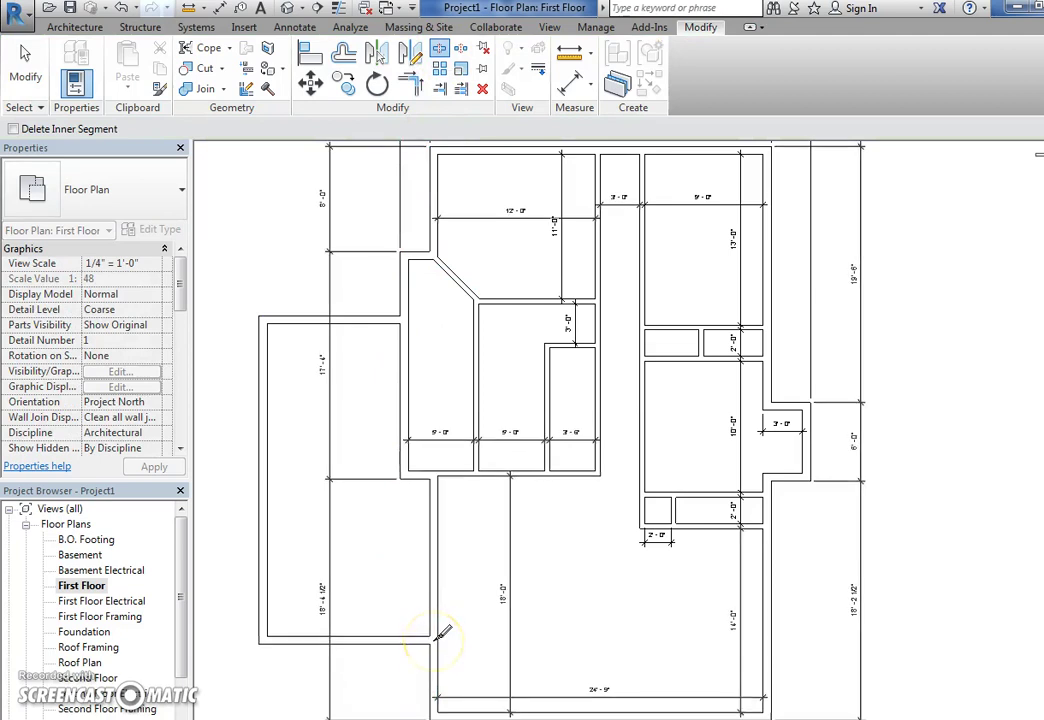
key(Escape)
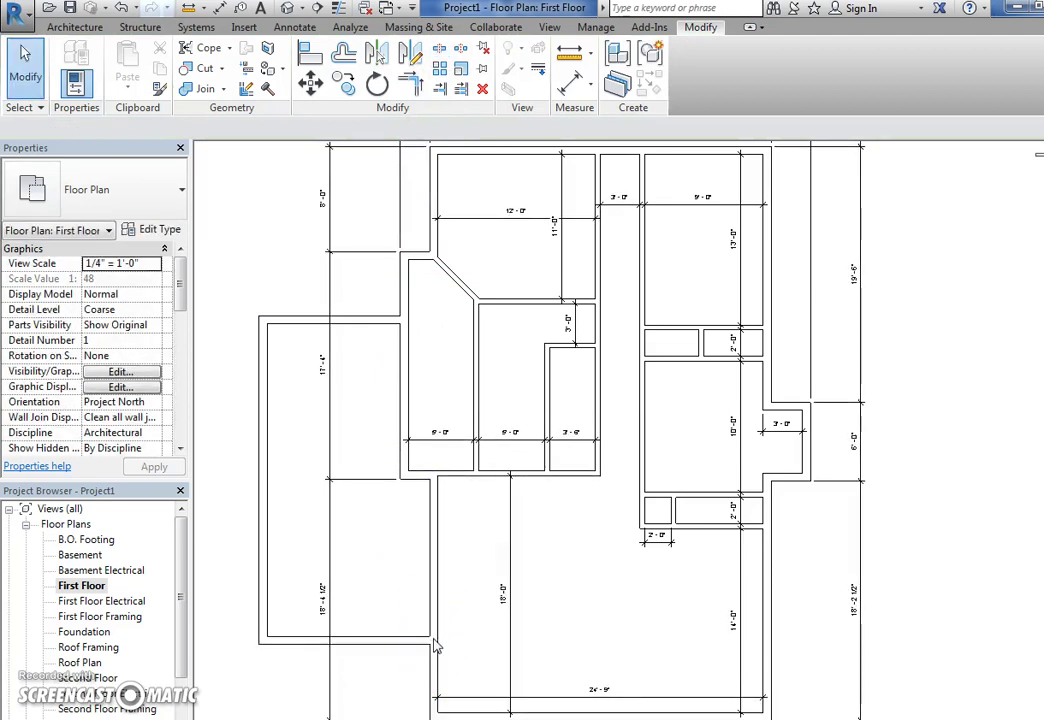
Step: Duplicate the wall type as "garage wall" for the three wall segments shared by the house and the extension
click(432, 580)
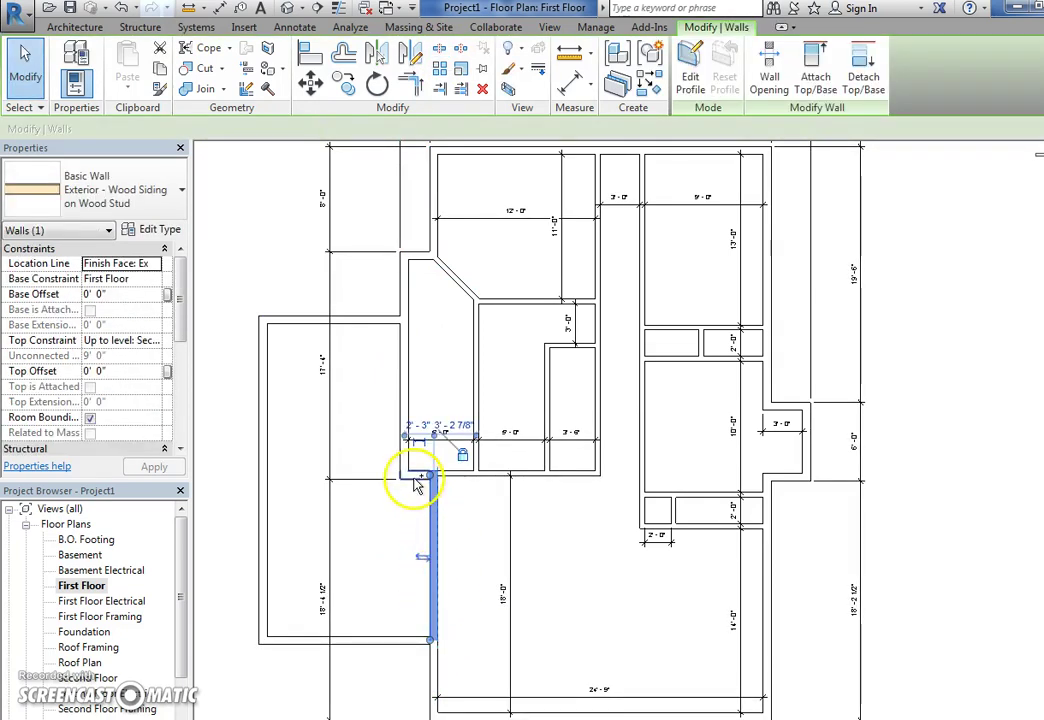
ctrl+click(404, 425)
ctrl+click(412, 476)
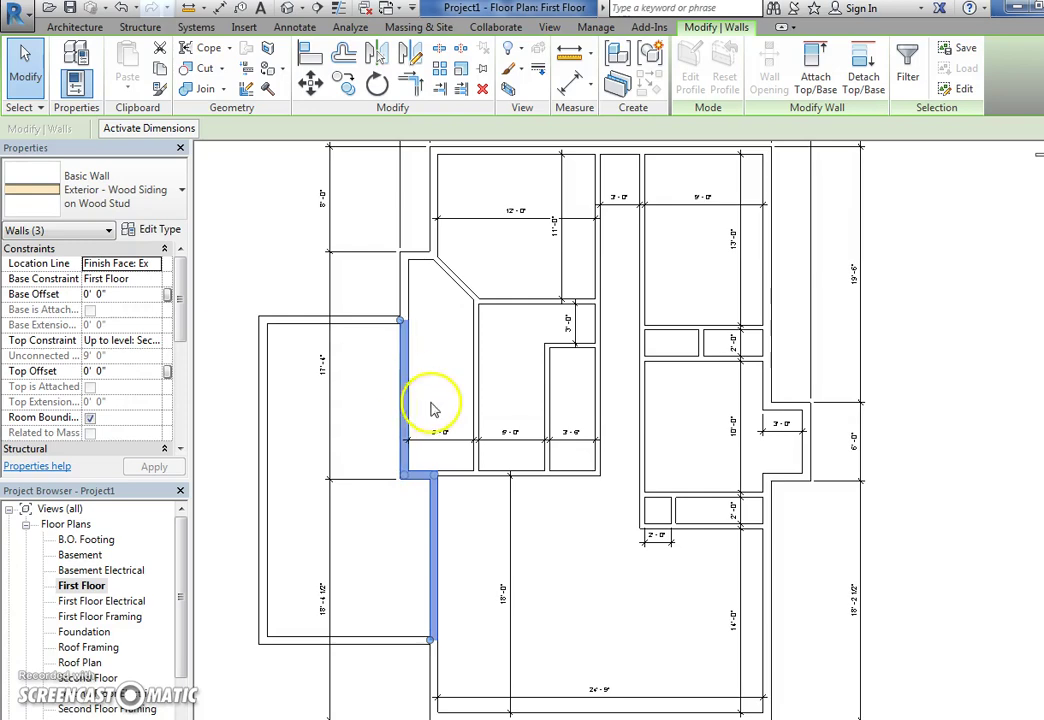
click(157, 232)
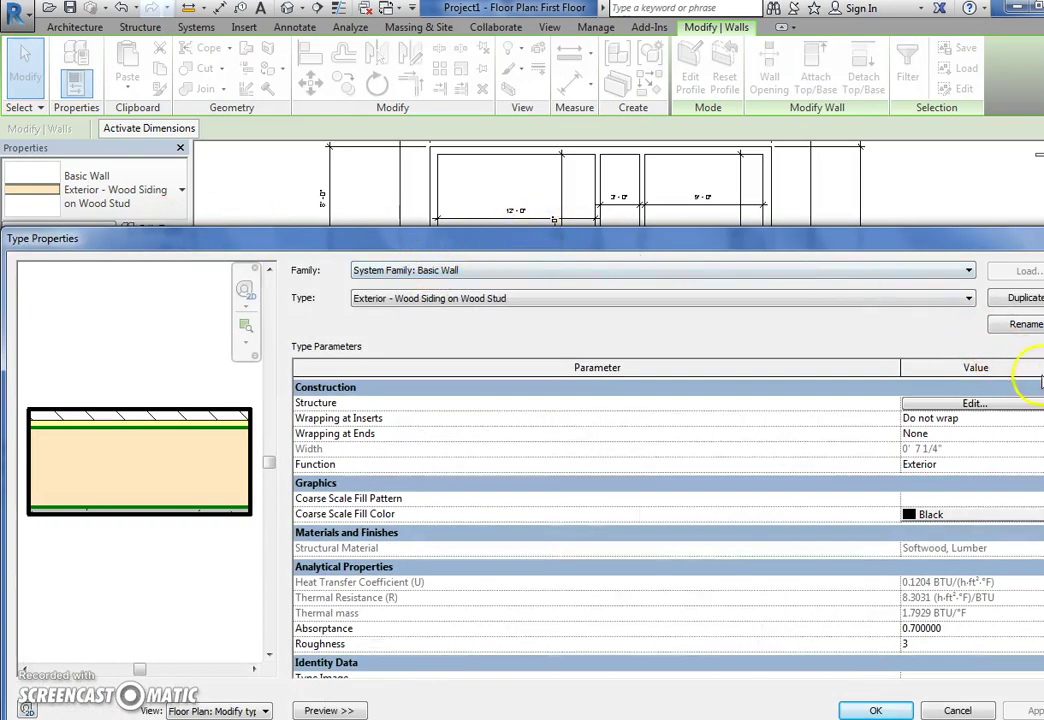
drag(1043, 403, 952, 403)
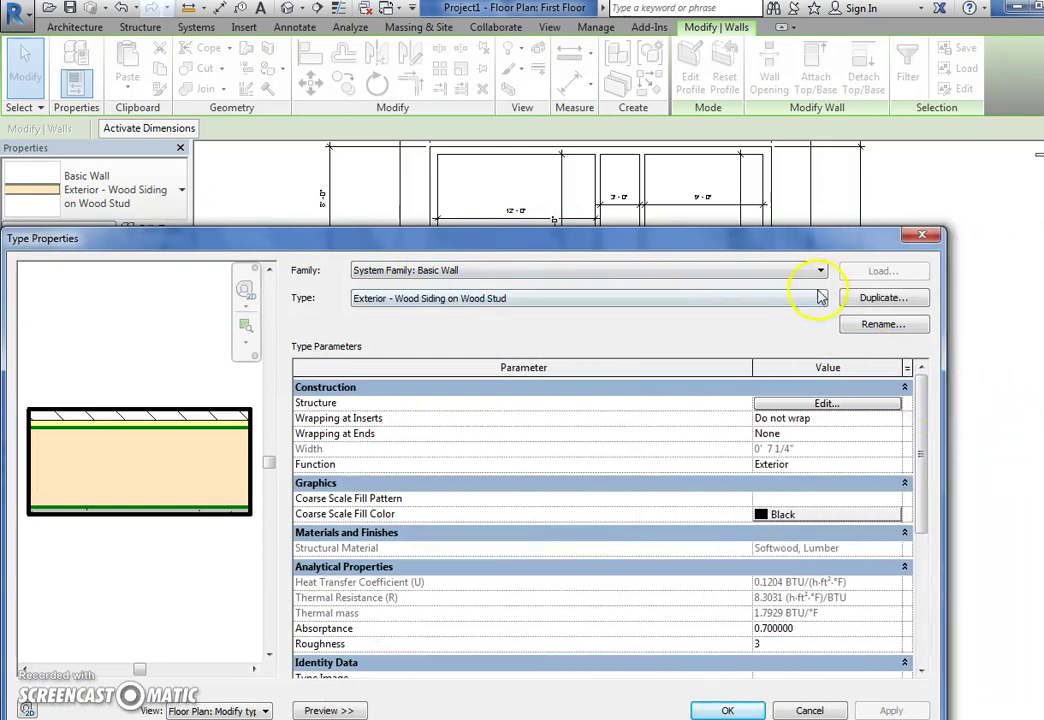
drag(797, 247, 825, 190)
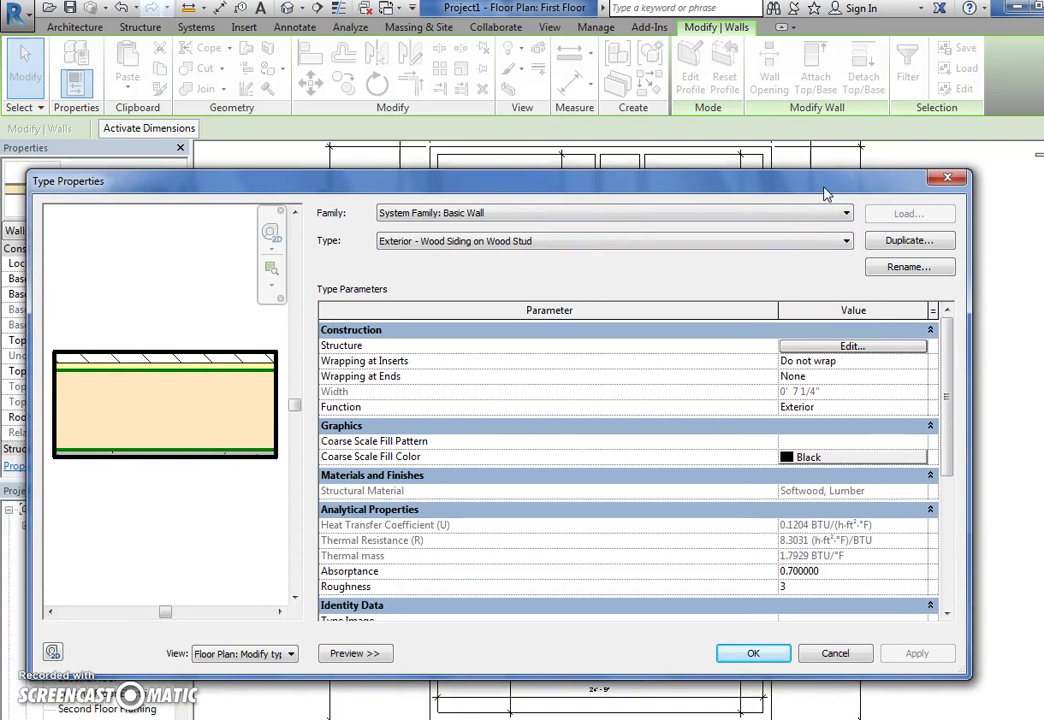
click(908, 241)
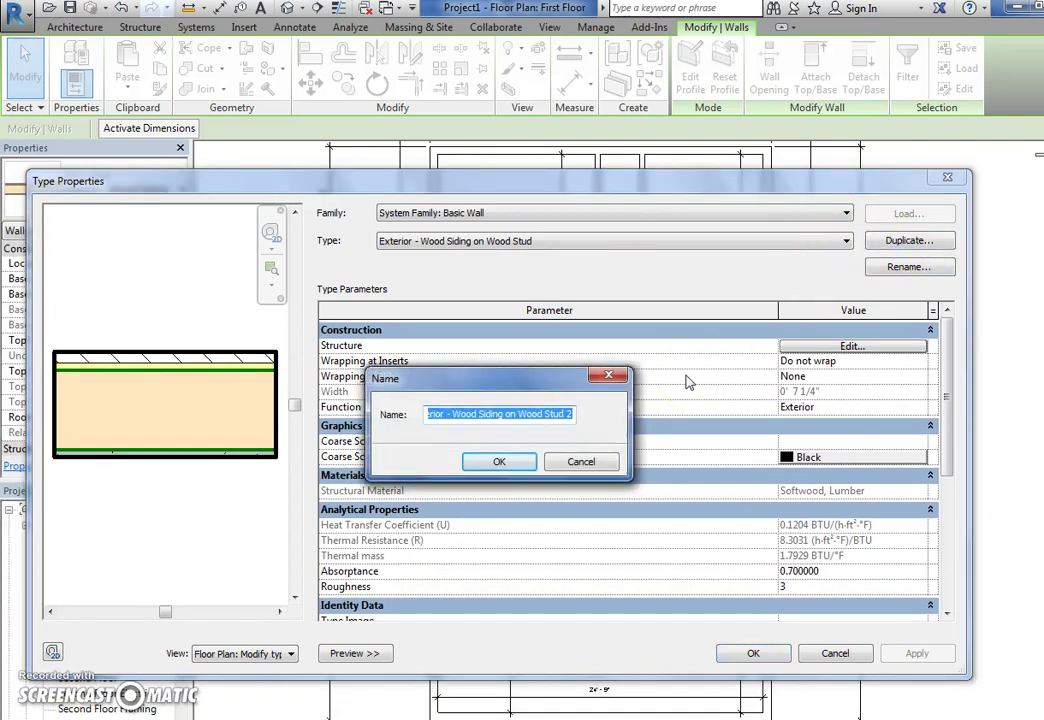
text(garage wall)
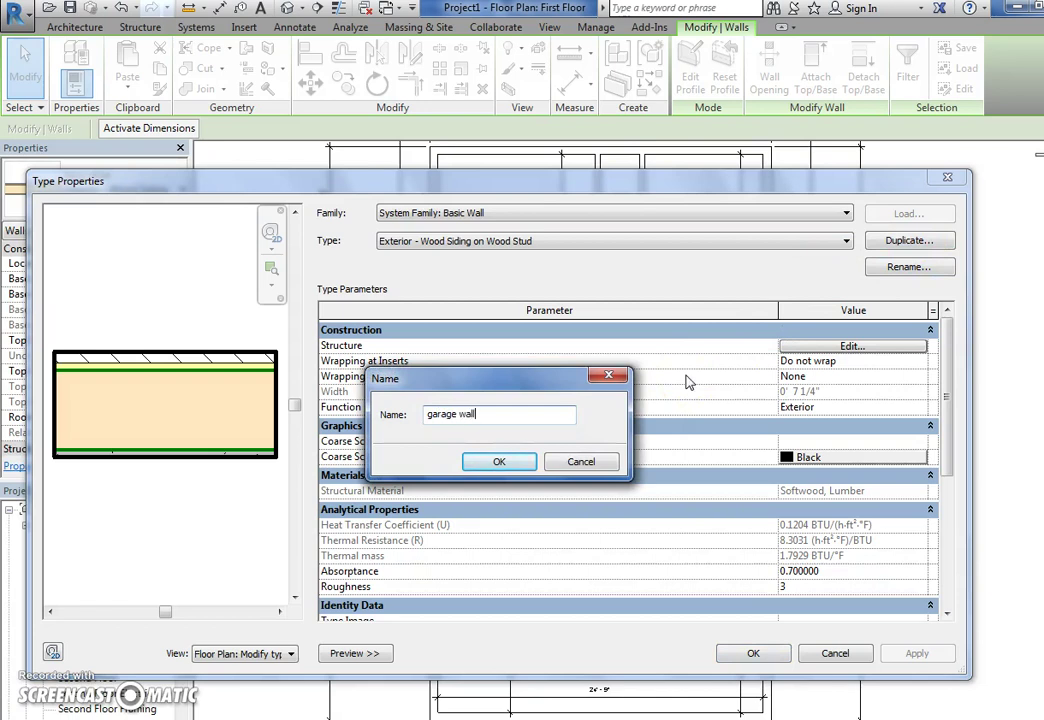
click(497, 462)
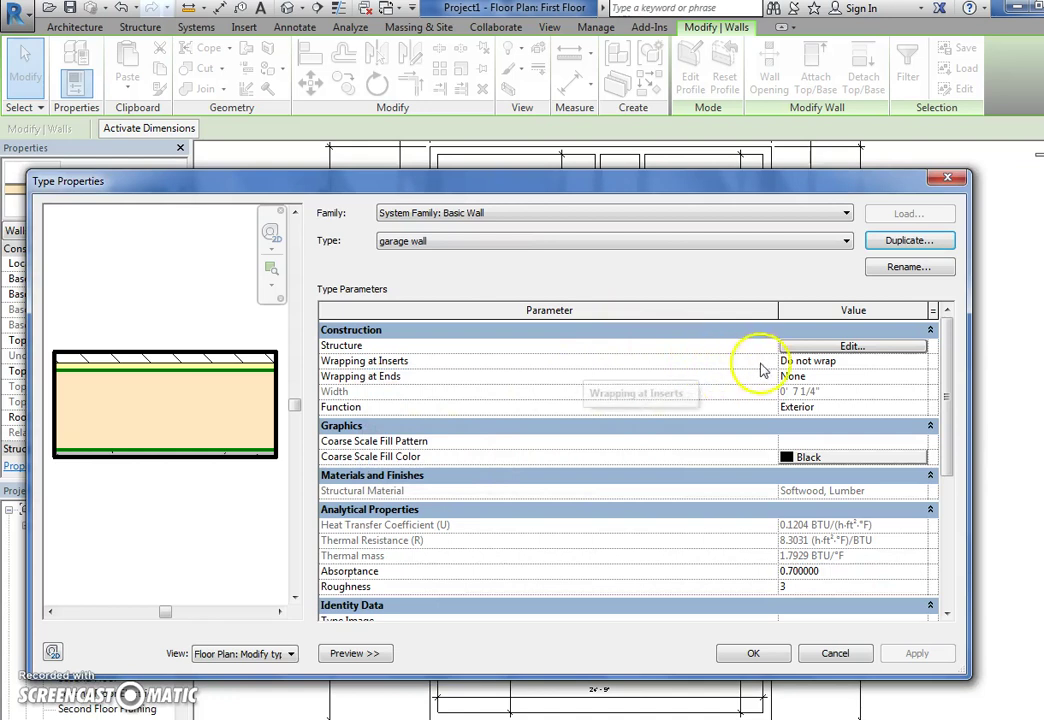
Step: Remove the Siding, Clapboard finish and the Air Infiltration Barrier membrane layers from the garage wall type's structure
click(802, 348)
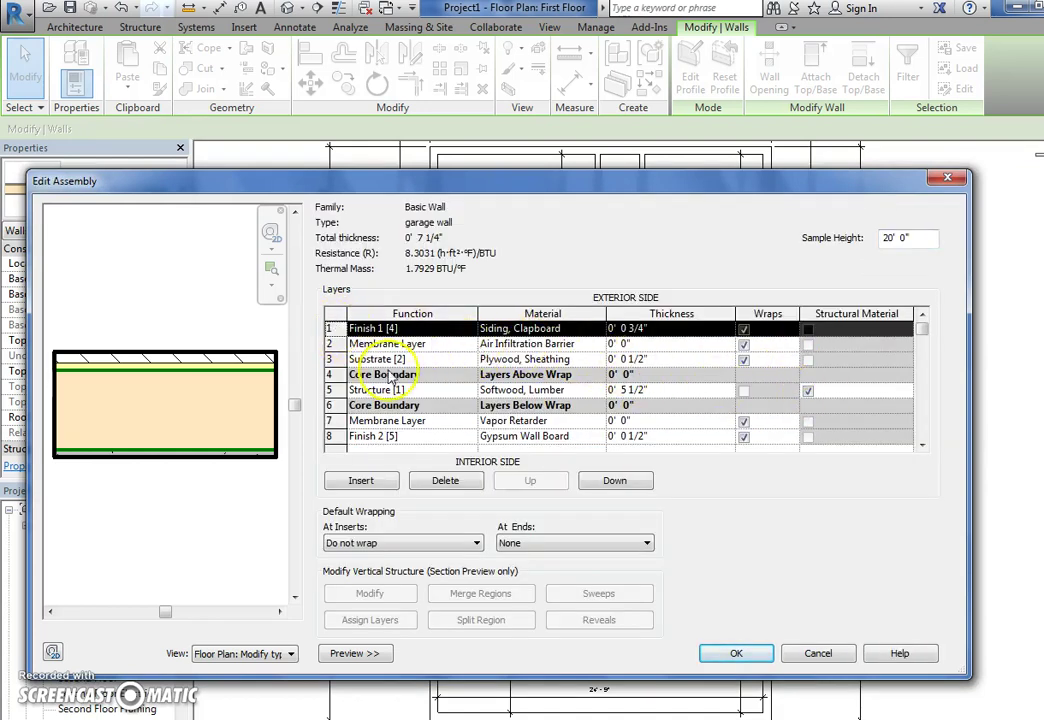
click(440, 481)
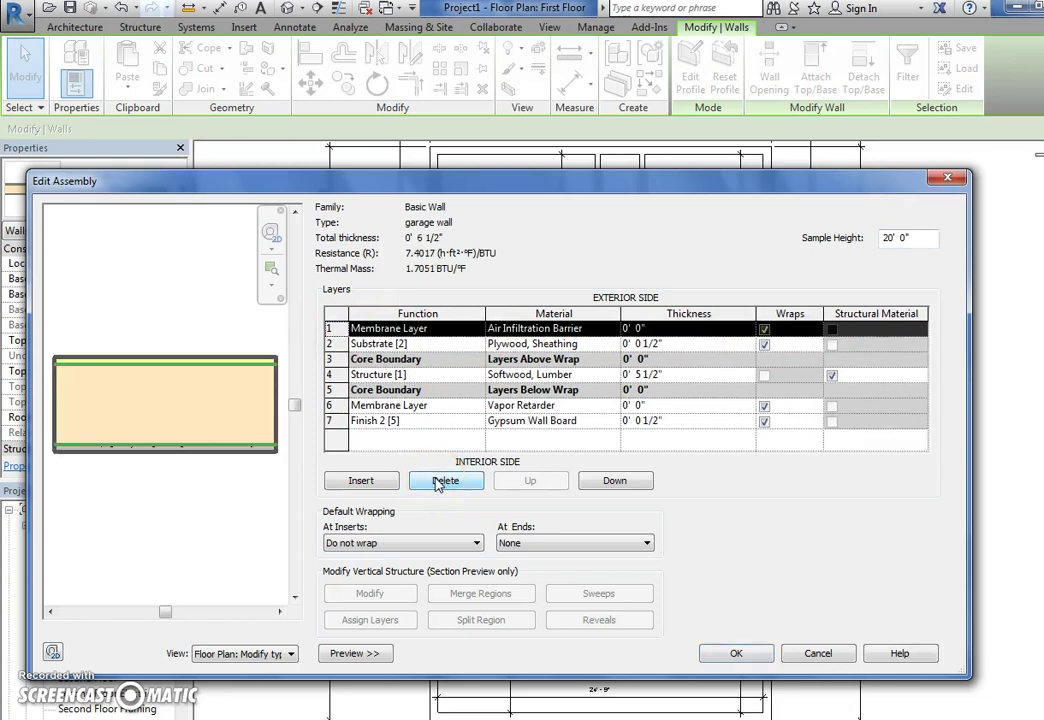
click(440, 481)
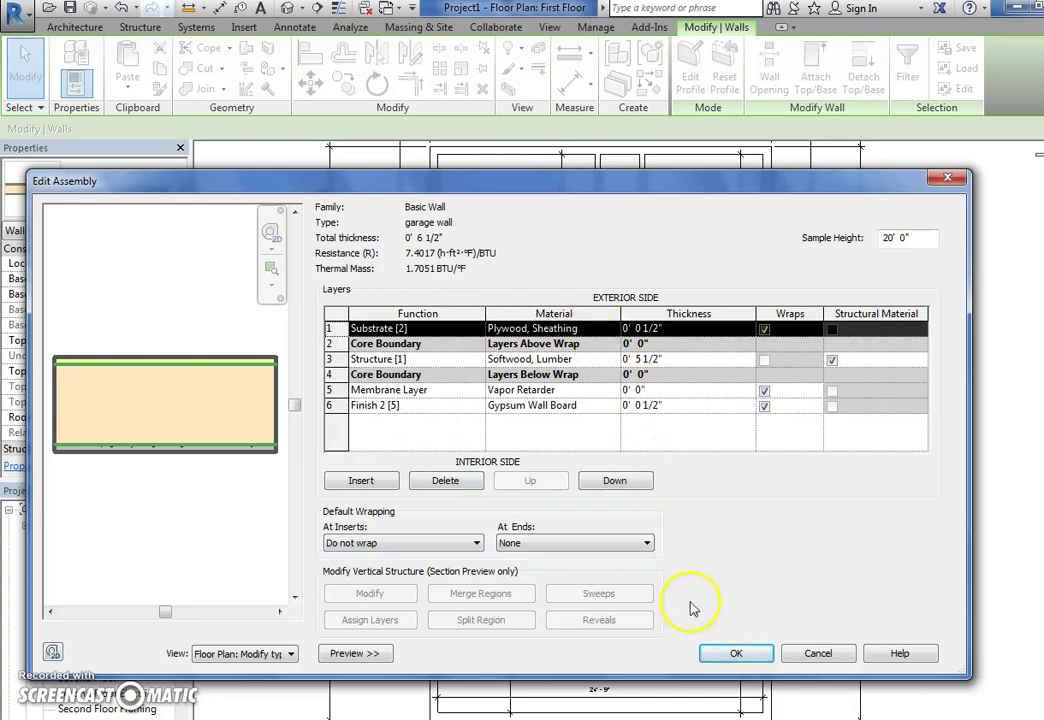
click(712, 655)
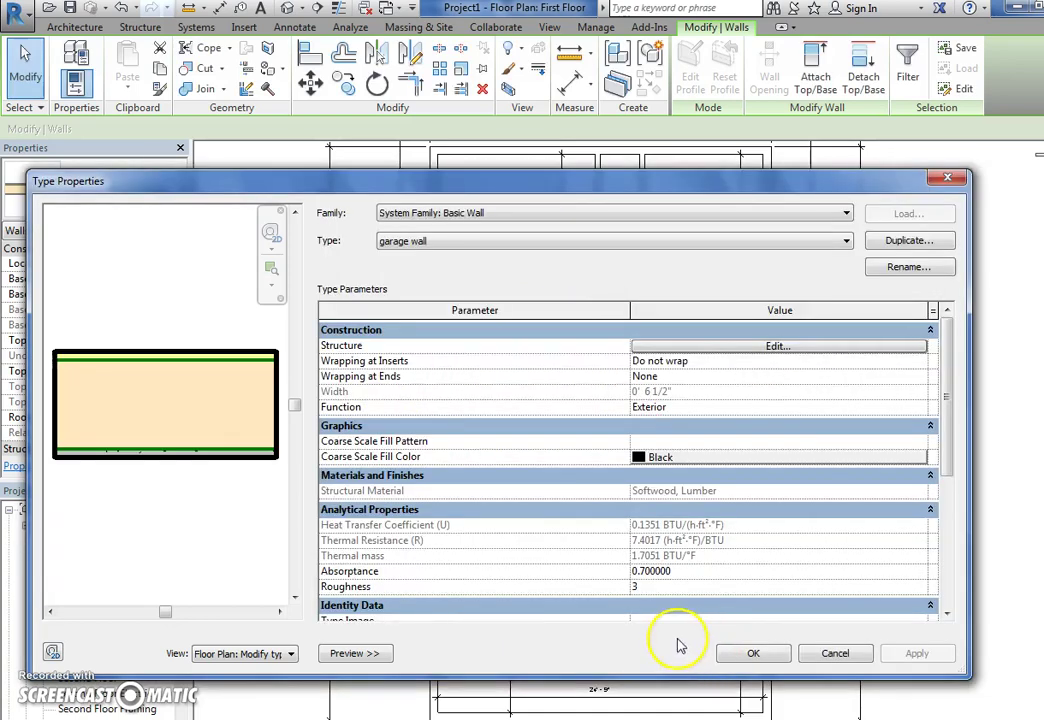
click(738, 653)
click(450, 508)
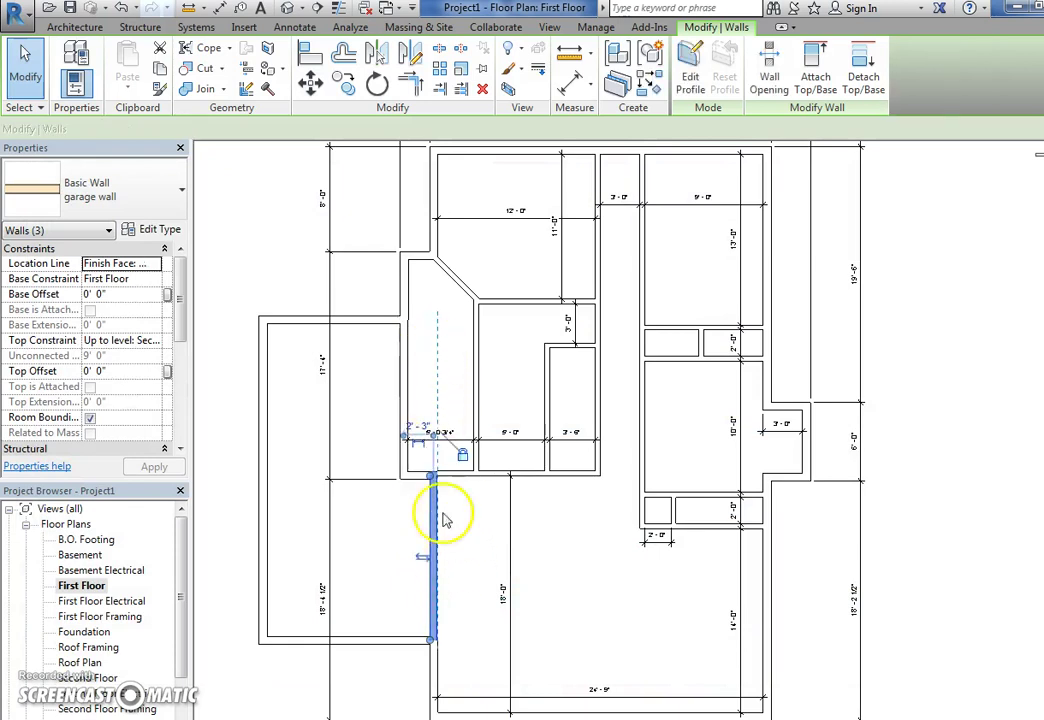
click(462, 633)
Step: Align the lower vertical garage wall's interior face with the exterior wall segment below it, preferring wall faces
scroll(460, 630, up, 4)
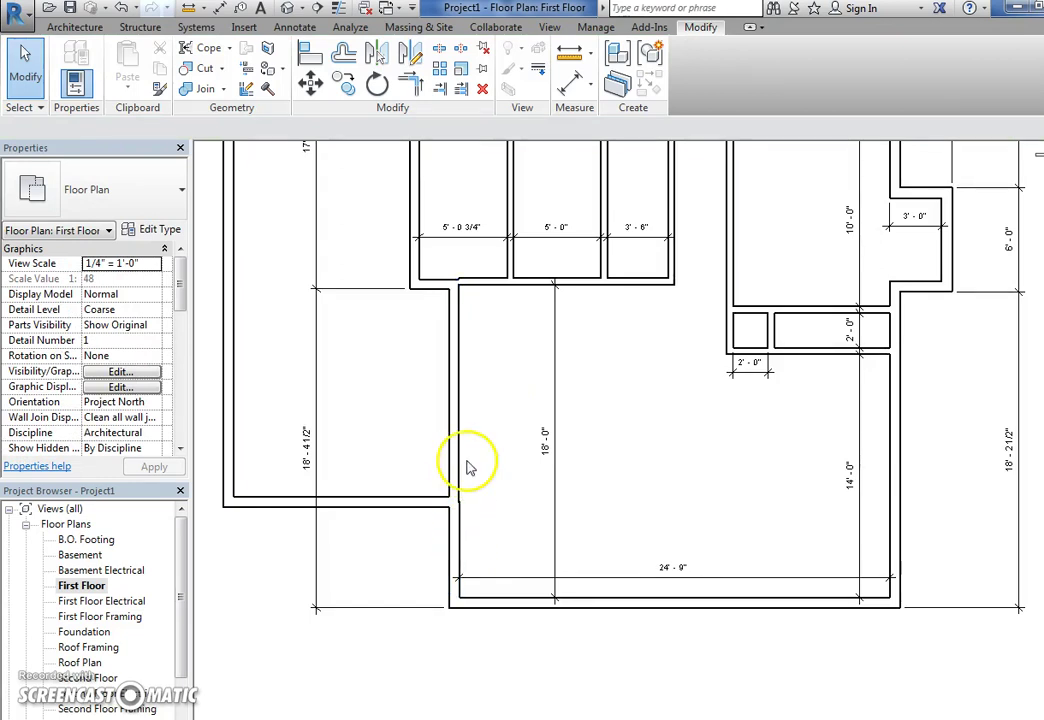
click(312, 55)
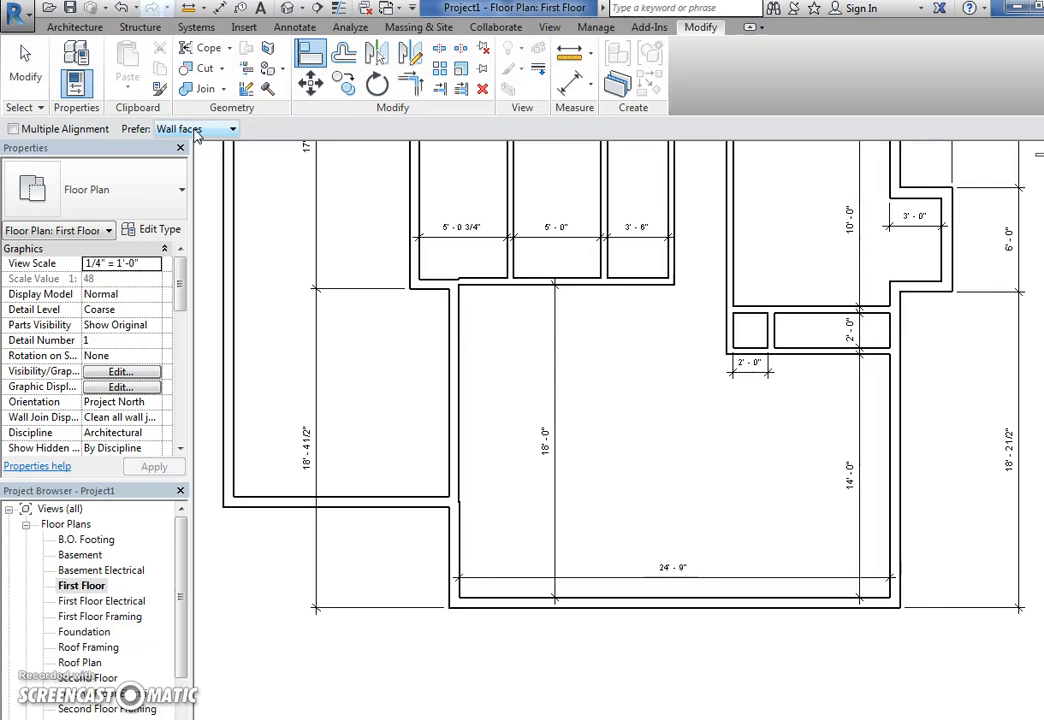
click(196, 131)
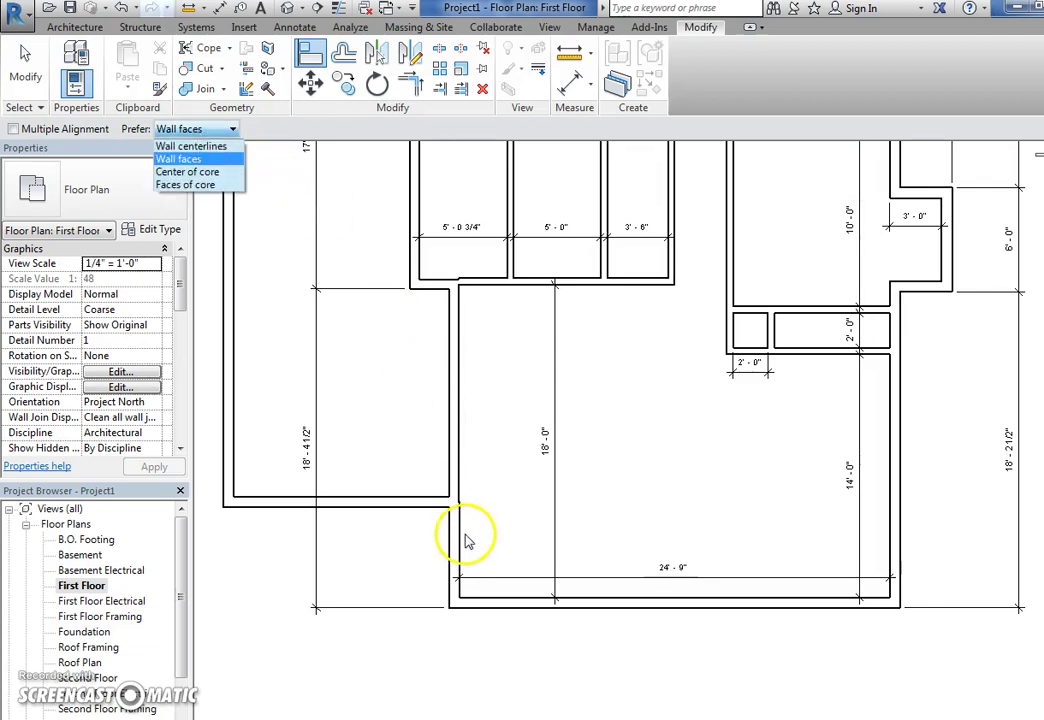
click(180, 159)
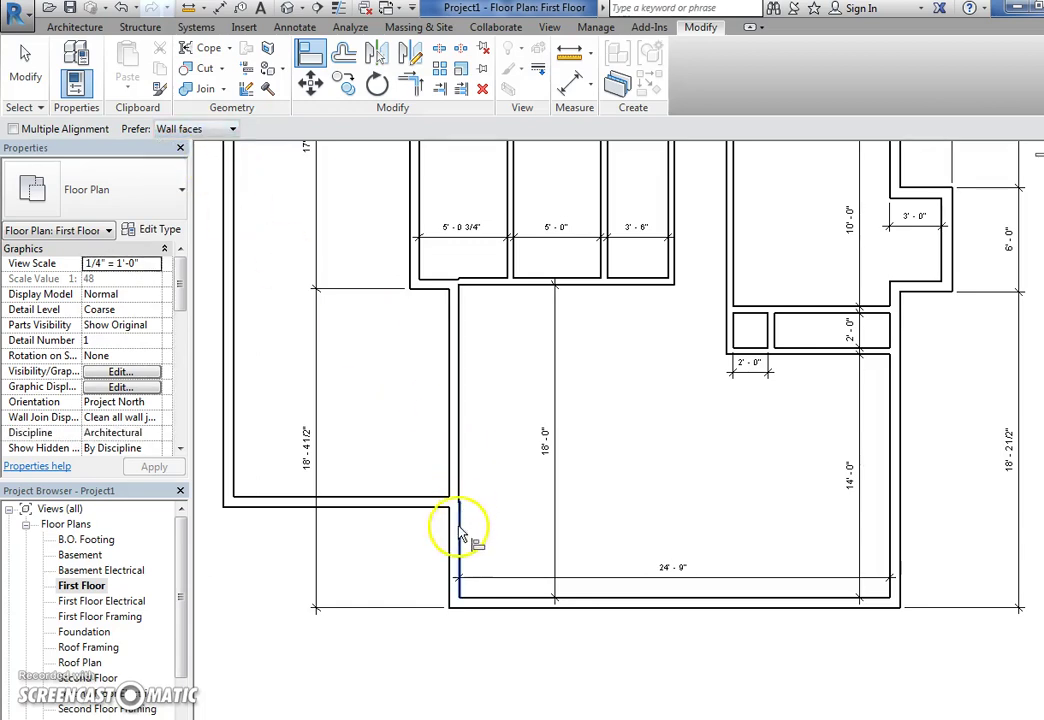
click(463, 455)
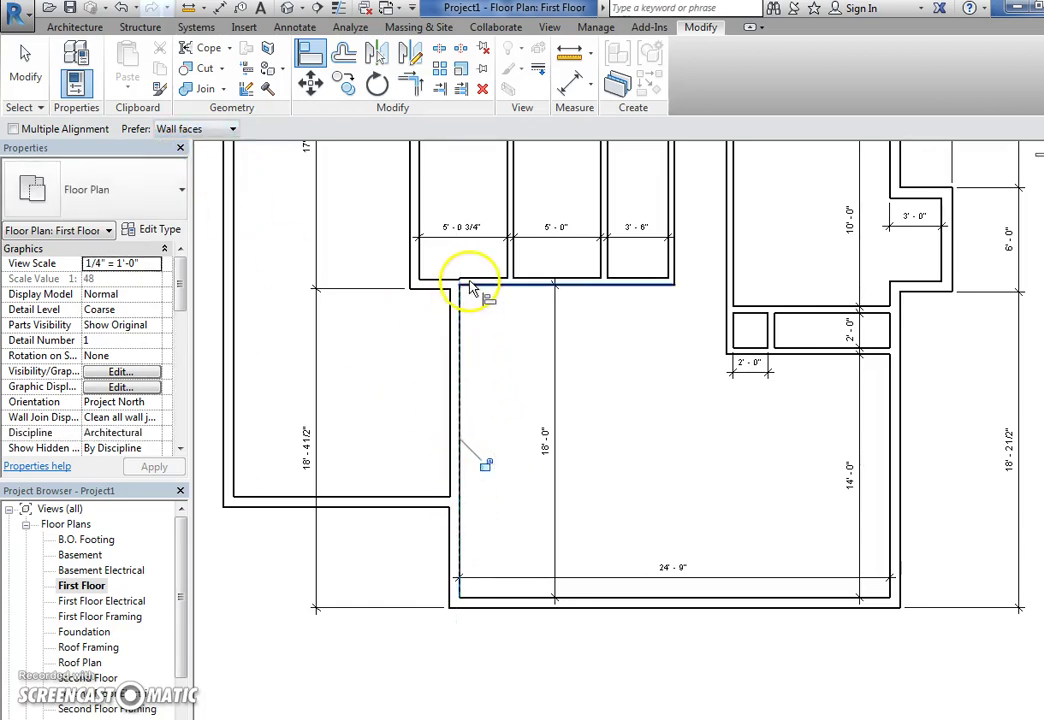
Step: Align the short horizontal garage wall with the adjoining partition's face, and the exterior wall above the garage with the upper garage wall's interior face
middle_drag(476, 329, 410, 434)
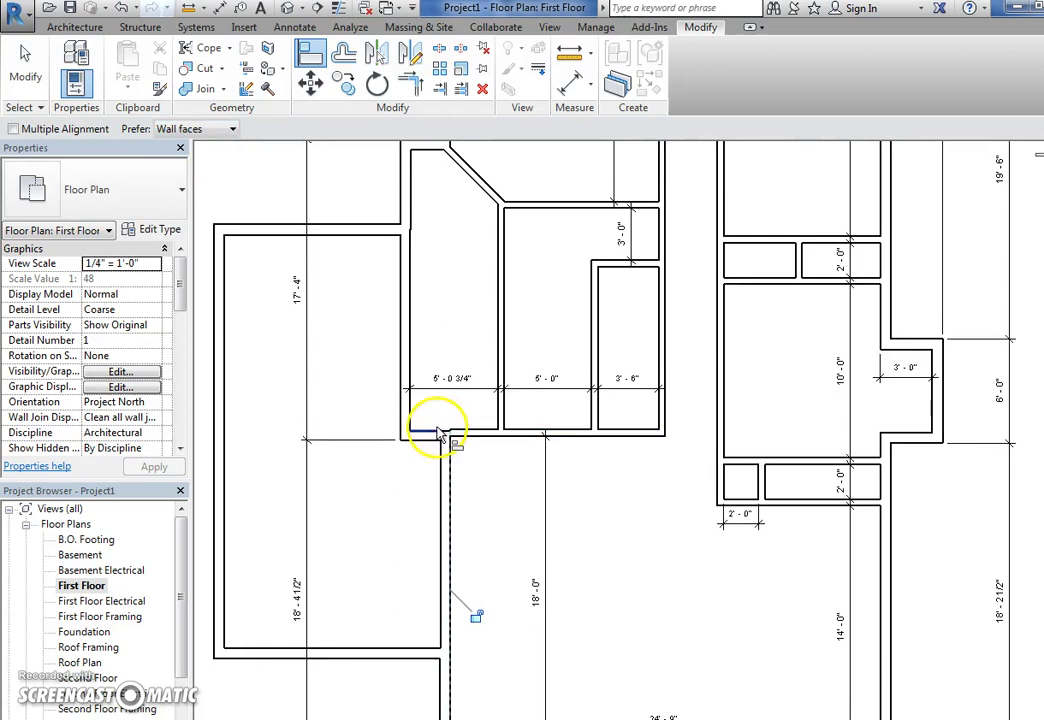
click(445, 430)
click(432, 434)
middle_drag(450, 376, 426, 473)
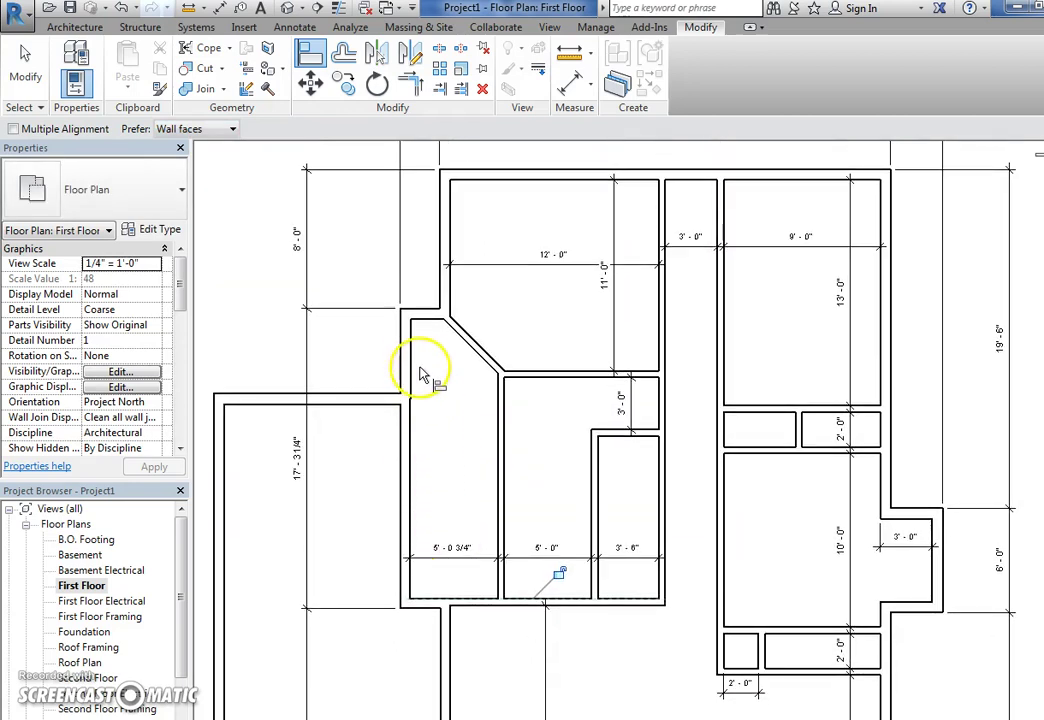
click(412, 437)
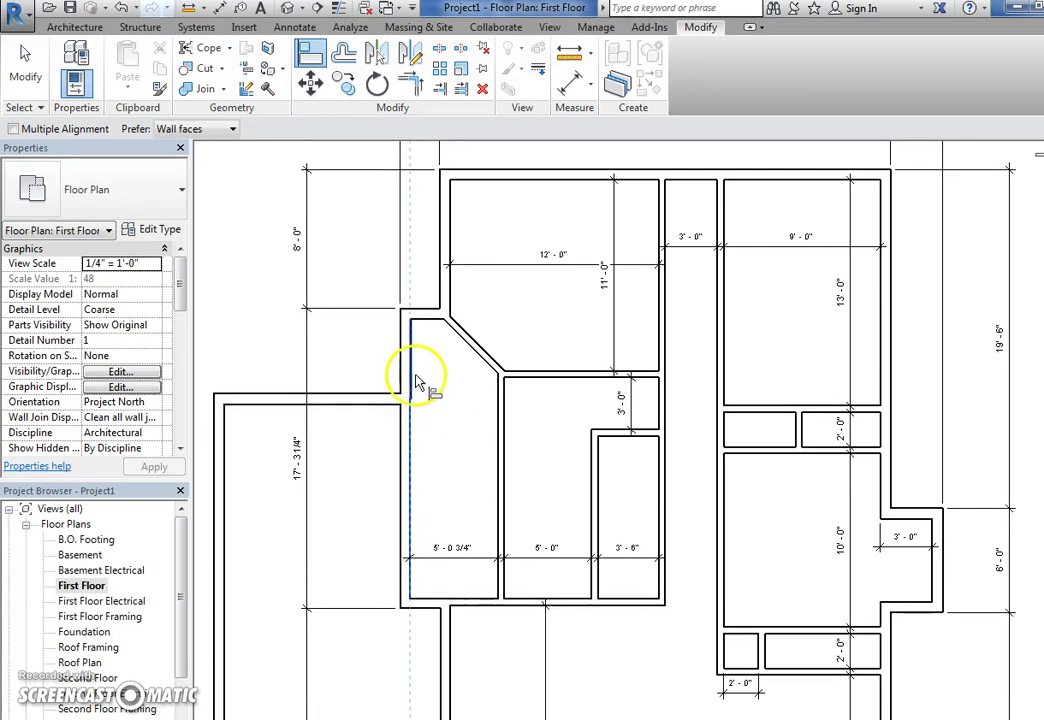
click(418, 380)
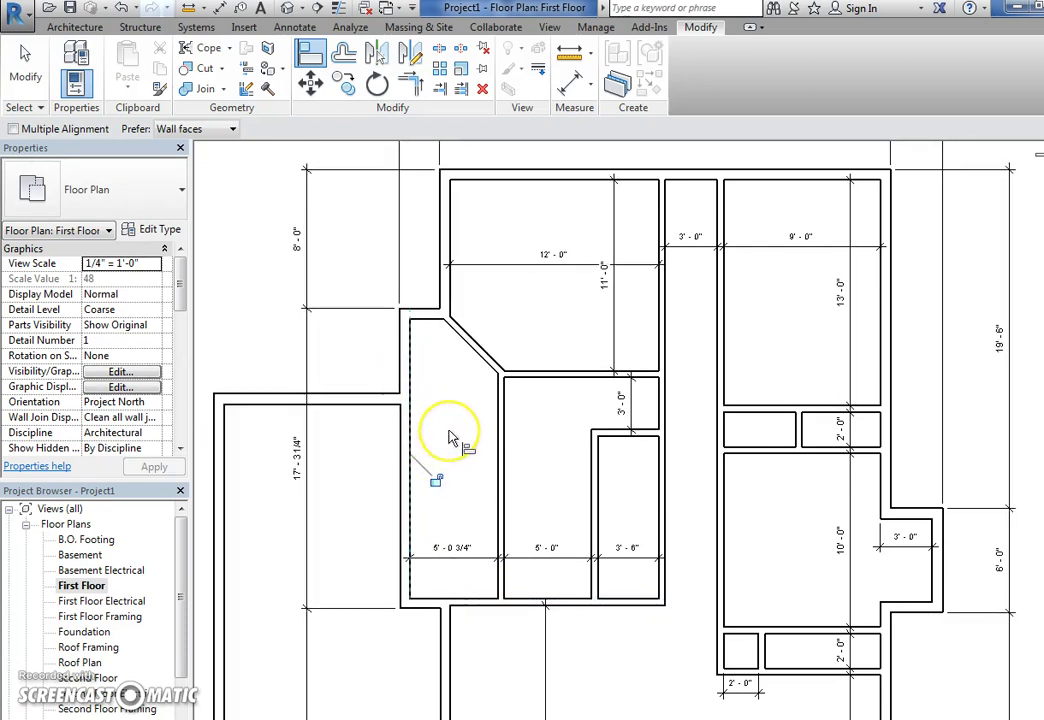
key(Escape)
Step: Move the upper vertical garage wall by setting the width of the room beside it to 5'-0"
click(406, 485)
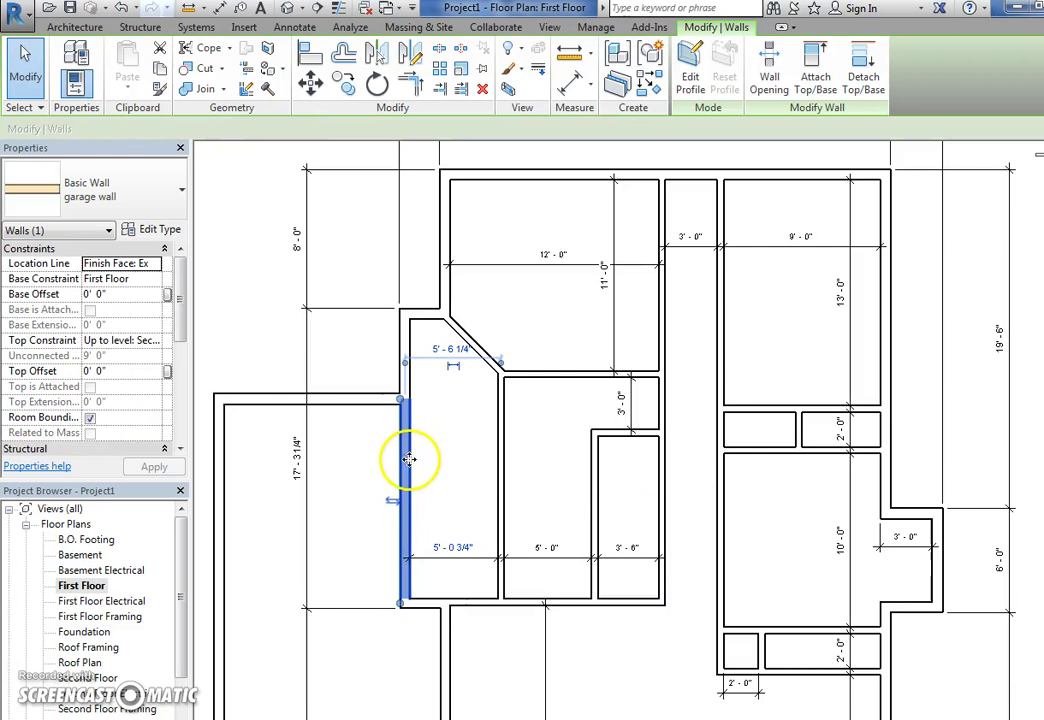
click(447, 546)
key(Return)
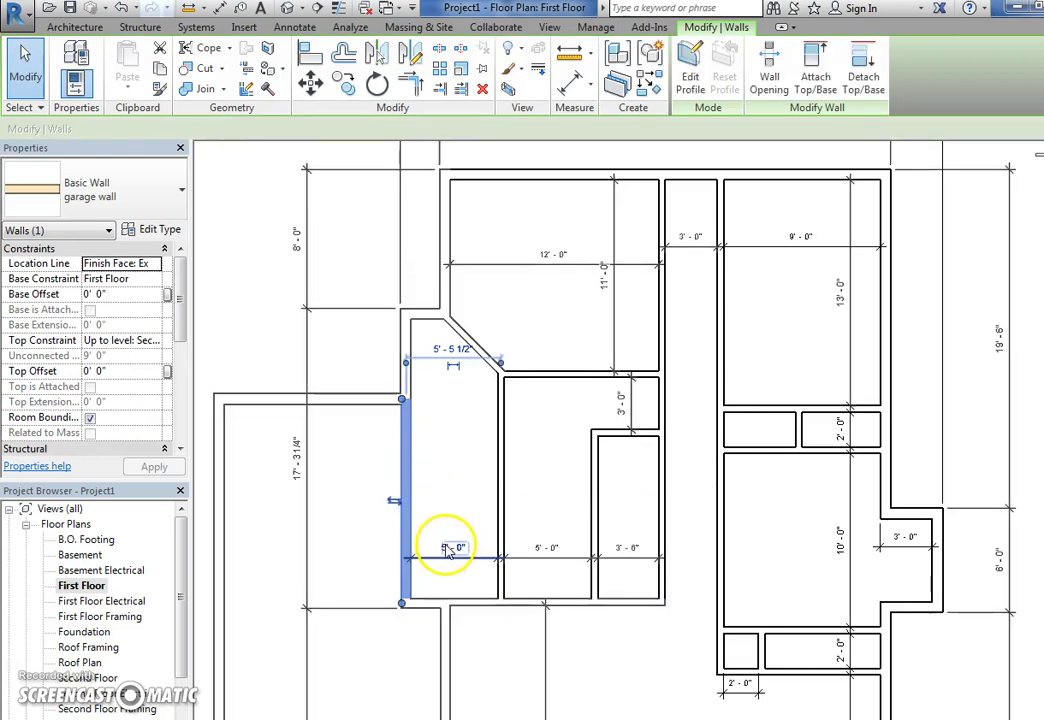
key(Escape)
Step: Add aligned dimensions for the garage extension's overall width below it and its overall length on its outer side
scroll(427, 485, down, 1)
middle_drag(438, 492, 480, 398)
middle_drag(478, 551, 515, 468)
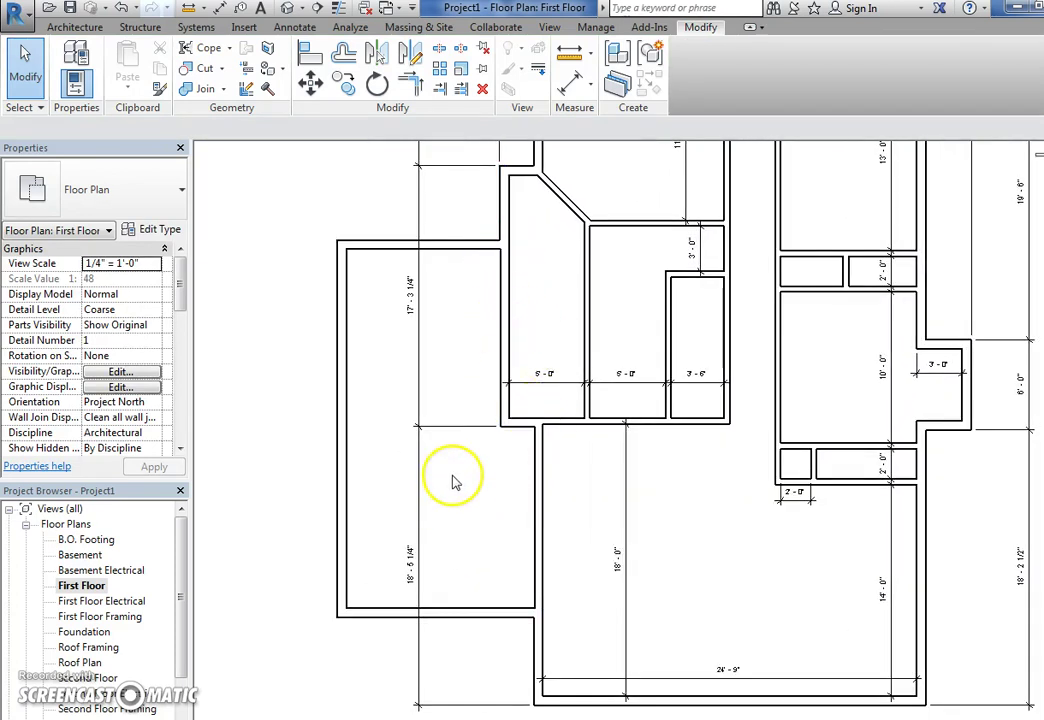
click(219, 10)
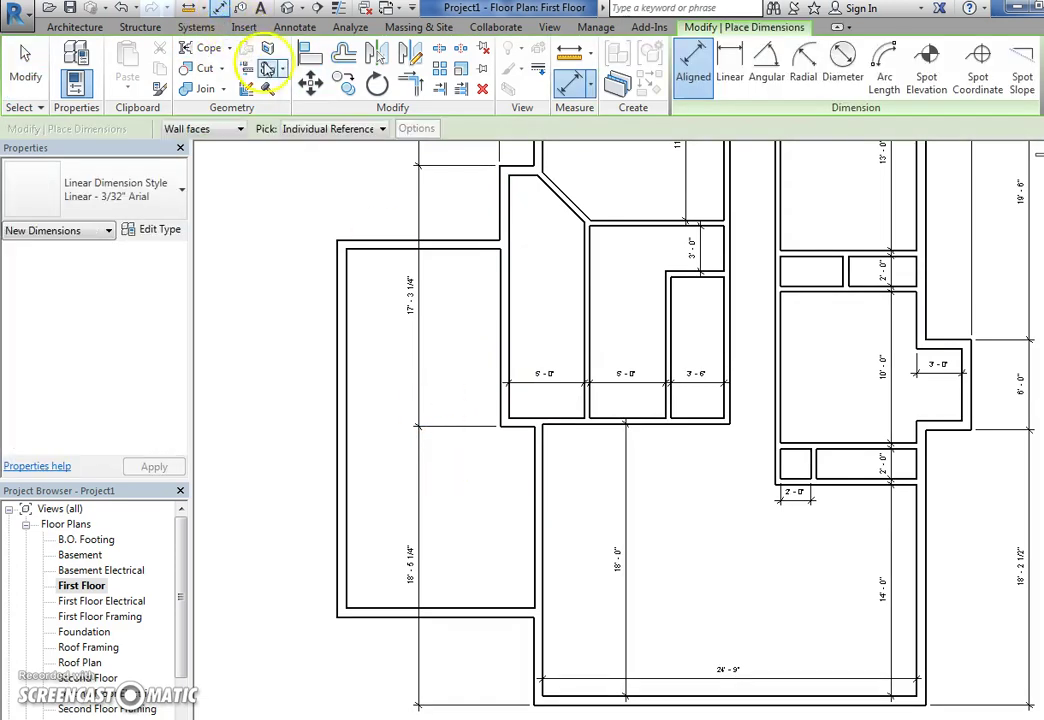
click(535, 645)
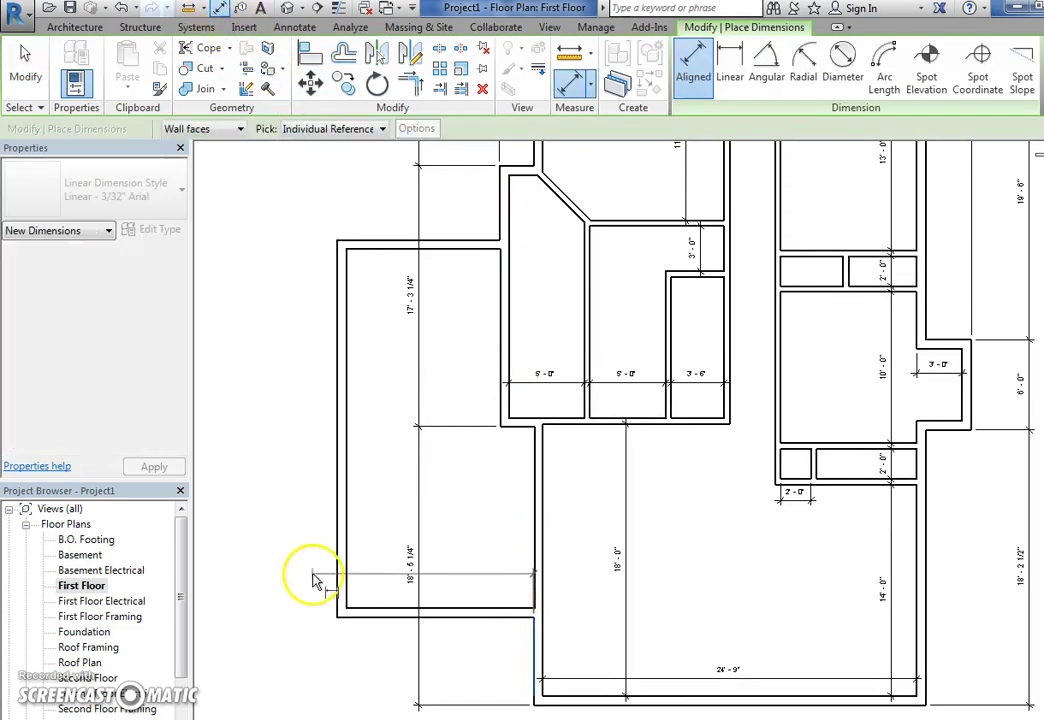
click(337, 646)
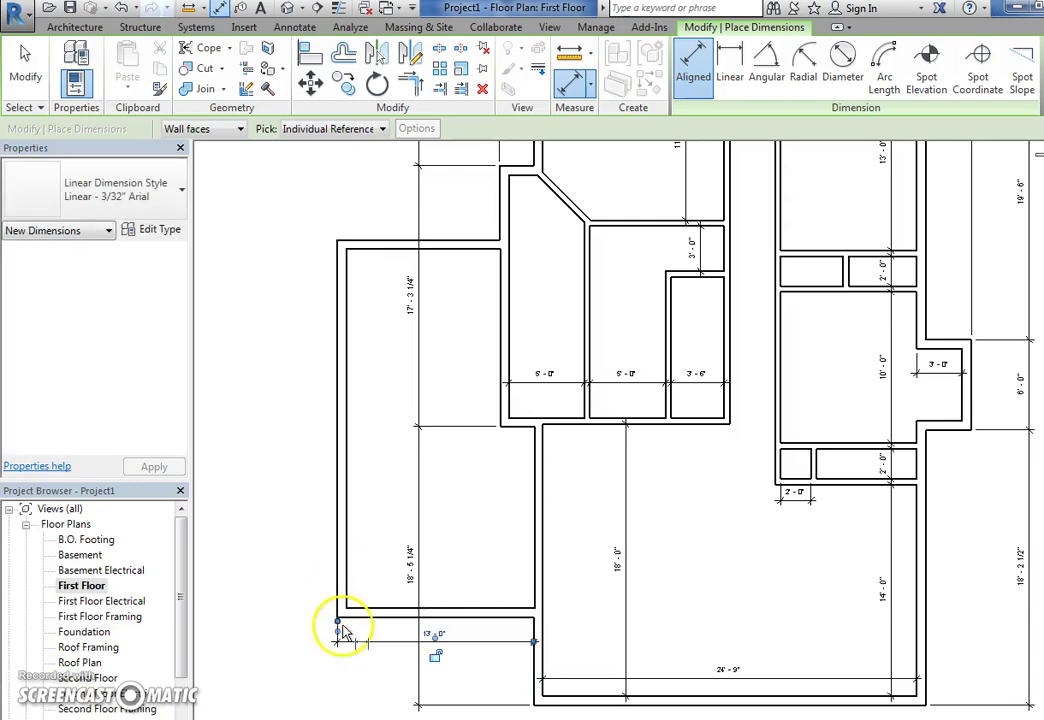
click(354, 620)
click(374, 240)
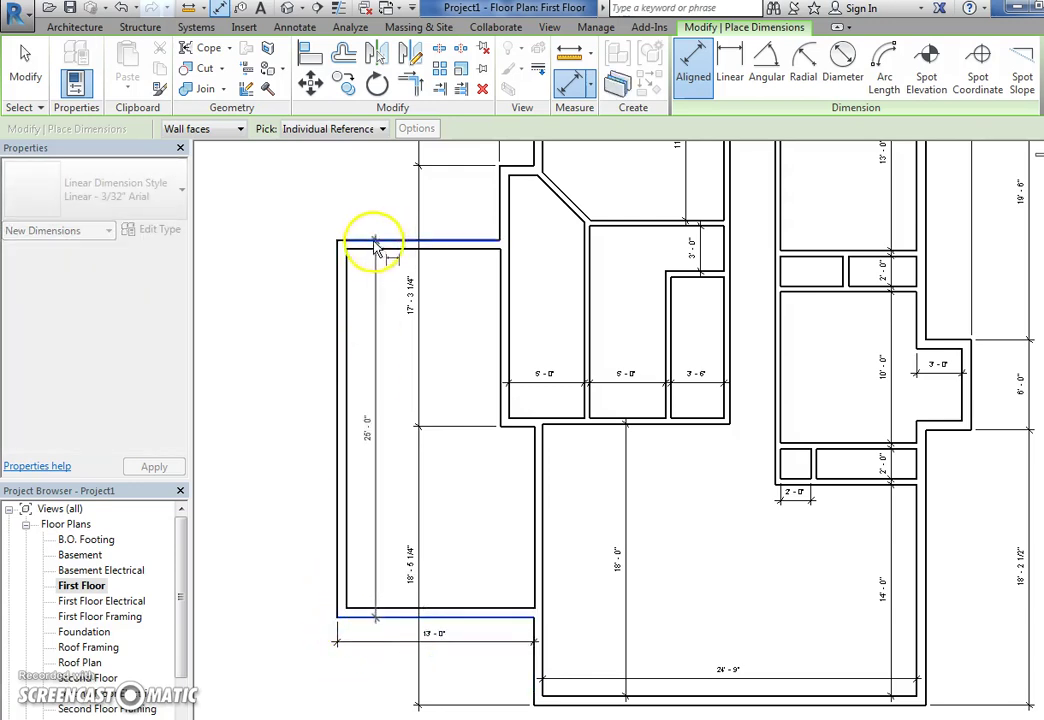
click(289, 259)
key(Escape)
middle_drag(405, 500, 421, 478)
scroll(403, 522, down, 1)
middle_drag(482, 462, 417, 517)
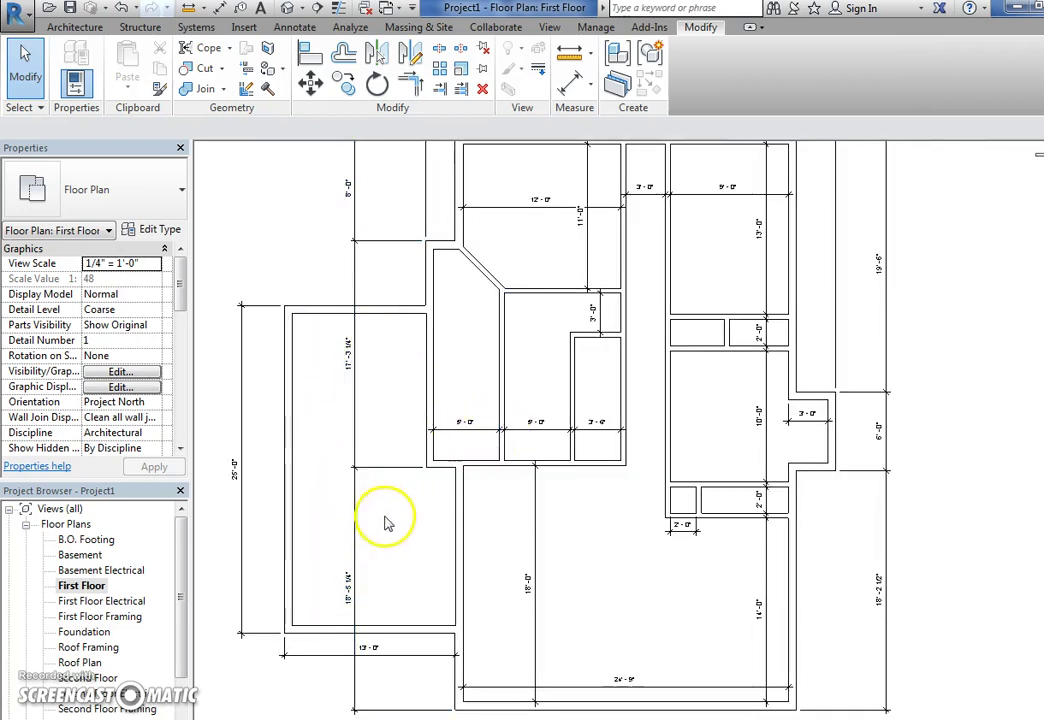
middle_drag(388, 523, 366, 531)
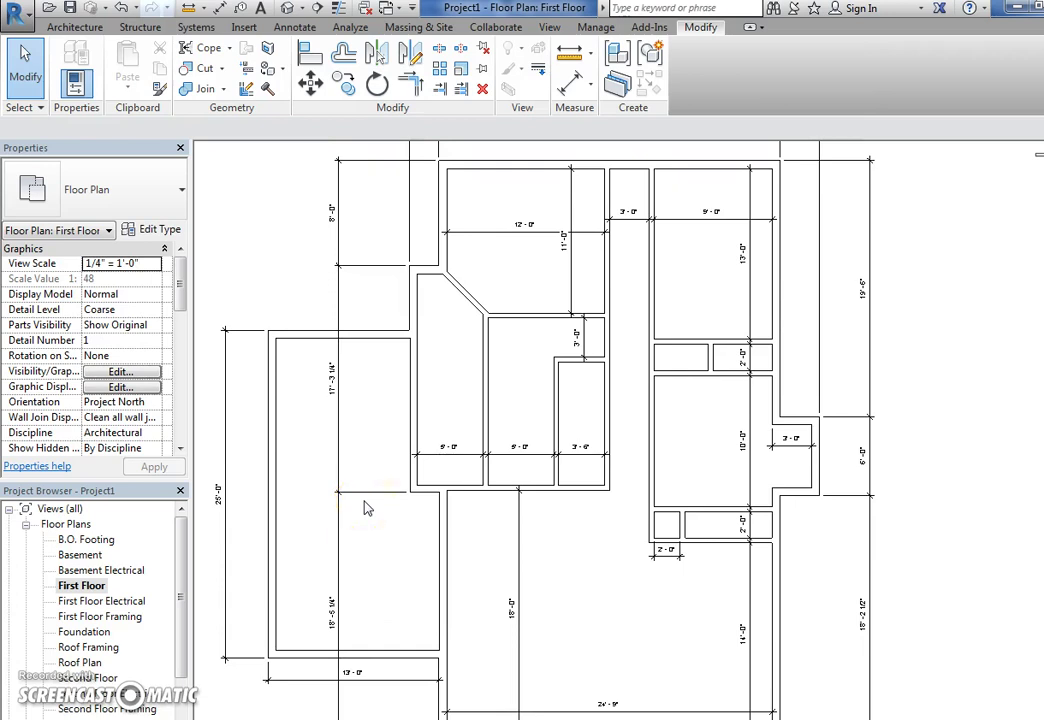
scroll(366, 508, down, 3)
scroll(377, 486, up, 1)
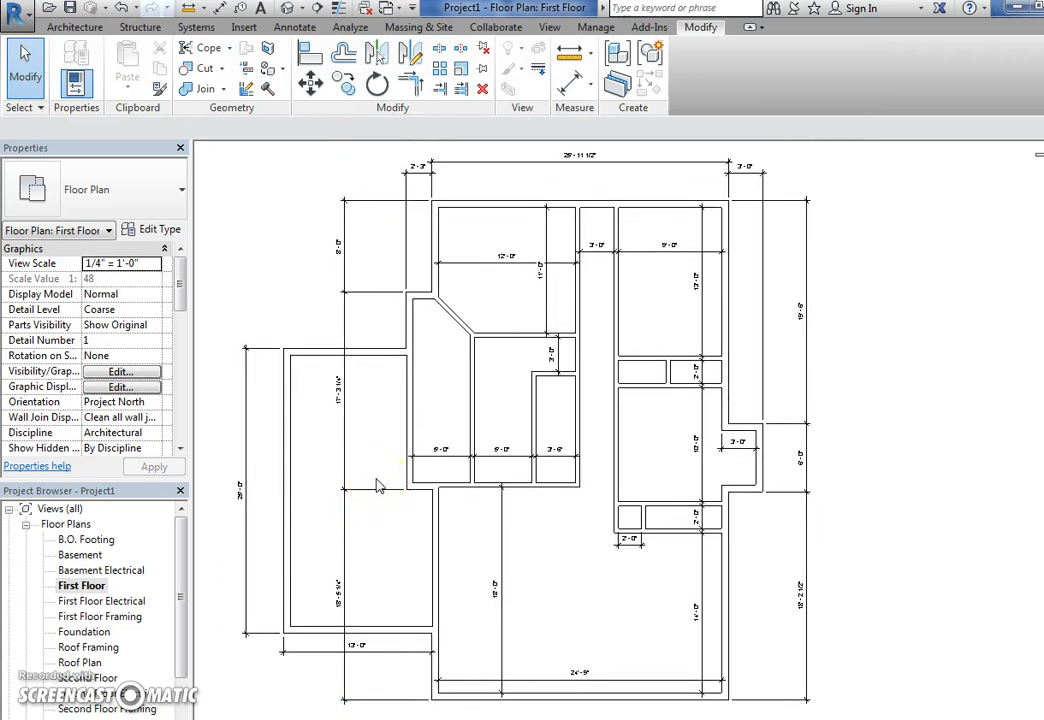
Step: Start placing a door and open the US Imperial library's Doors folder to load another door family
click(74, 30)
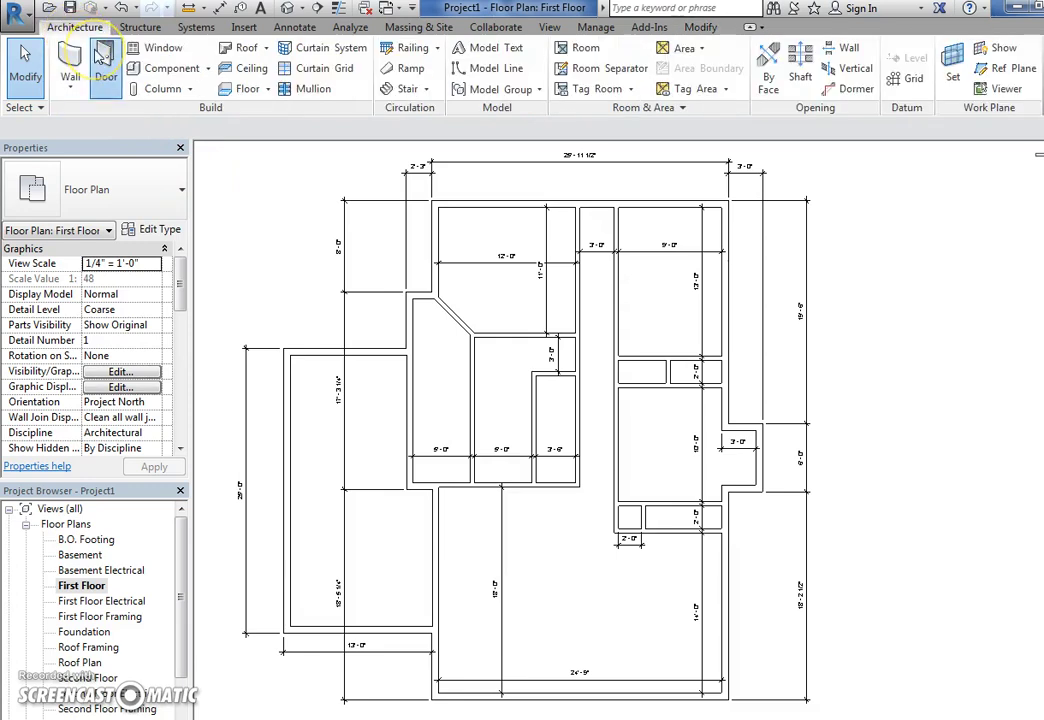
click(103, 55)
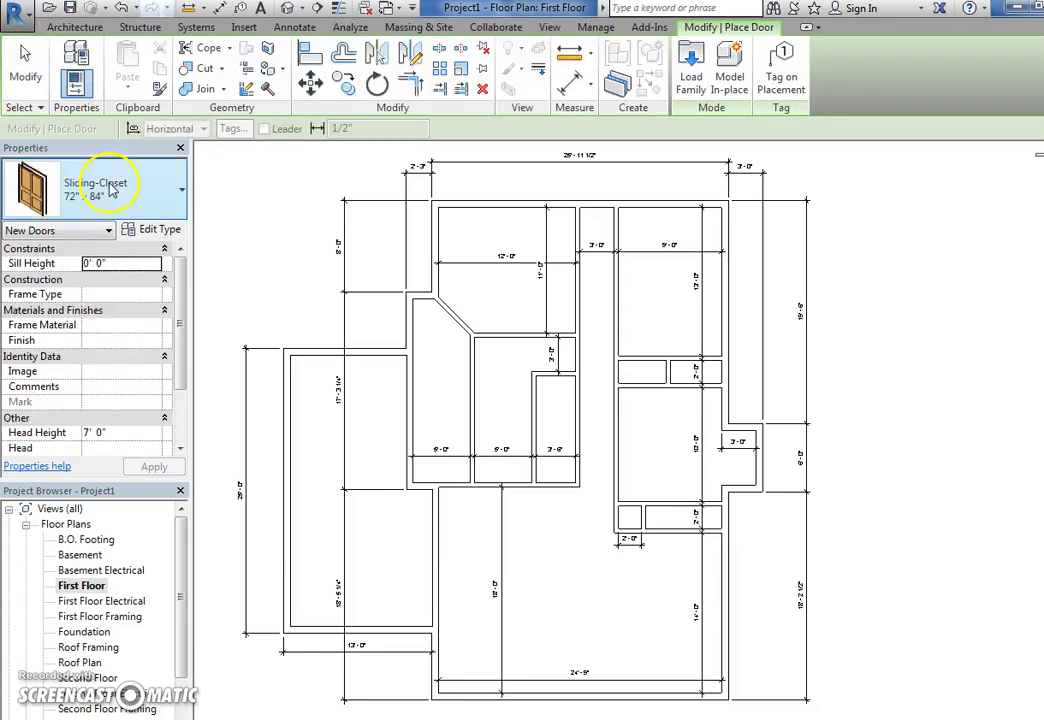
click(112, 190)
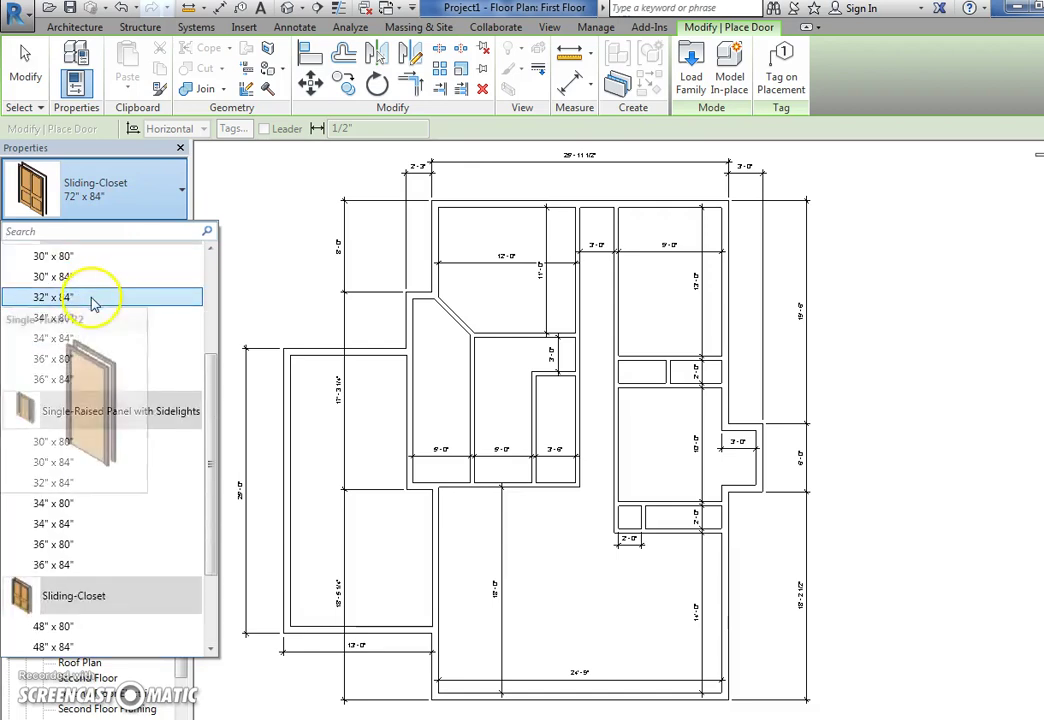
scroll(70, 385, up, 4)
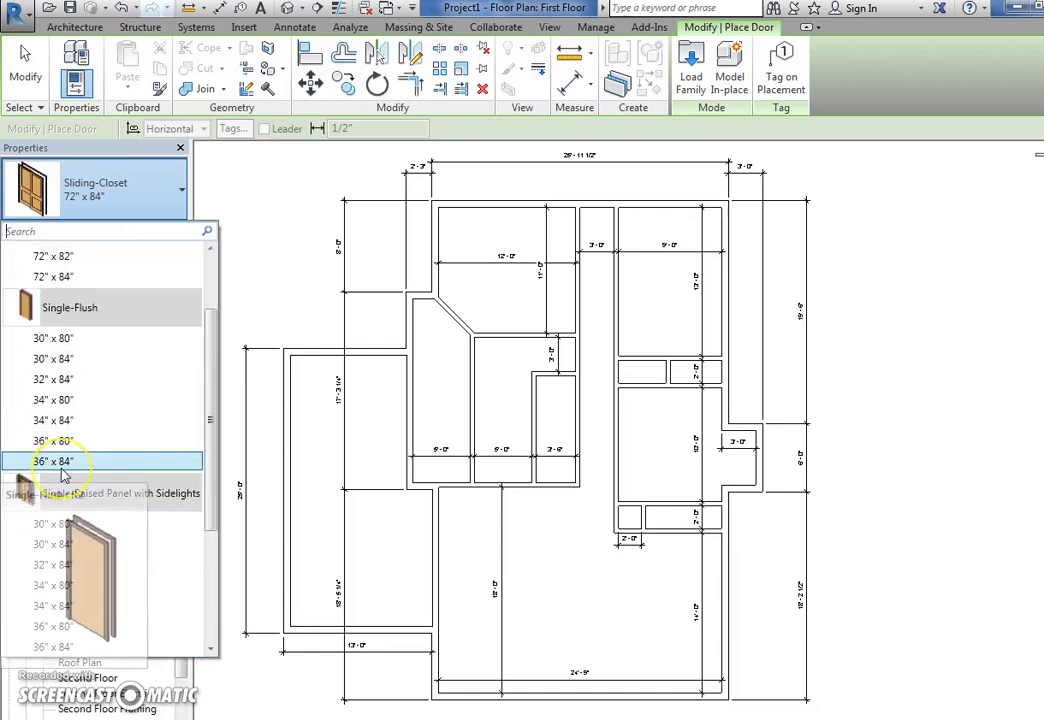
scroll(63, 475, up, 2)
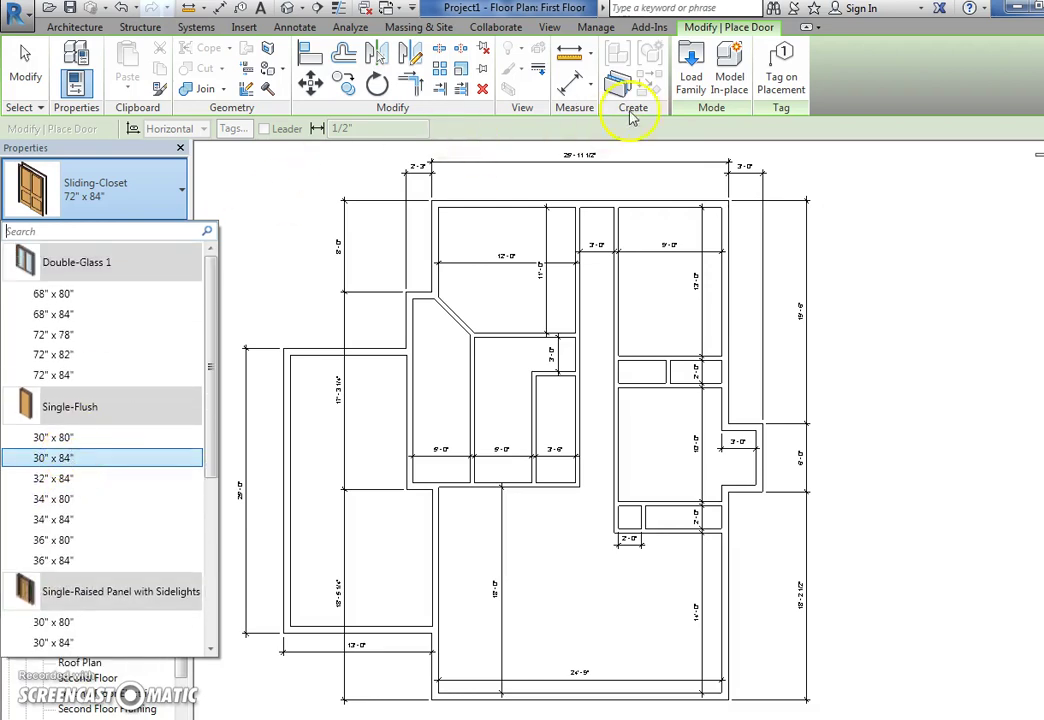
click(691, 80)
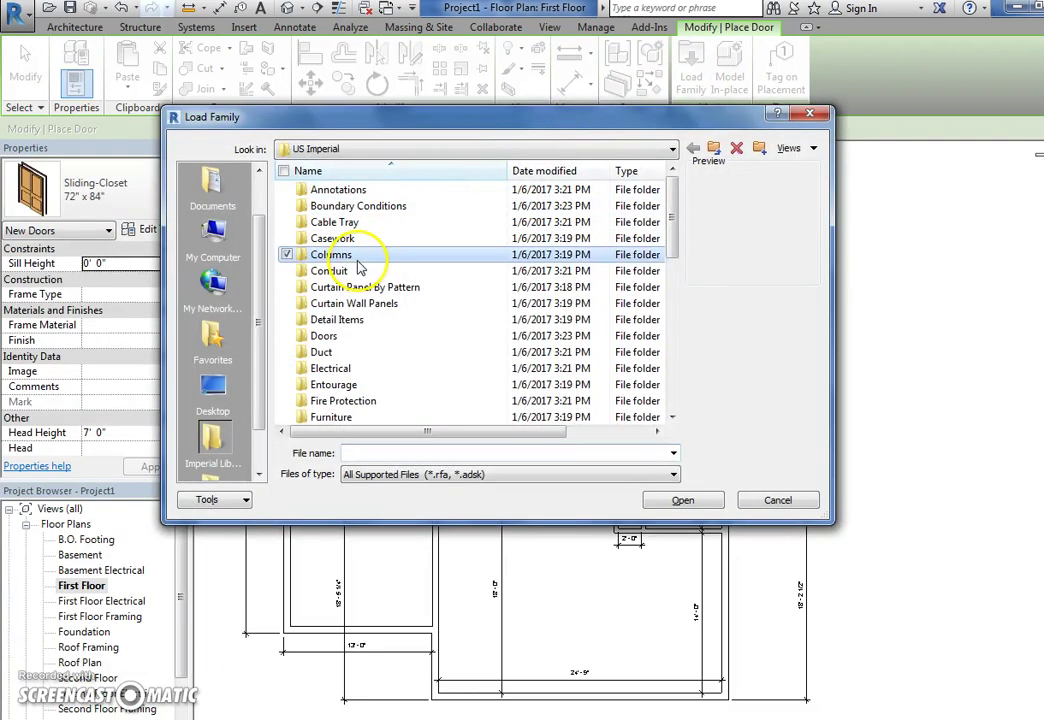
scroll(360, 268, down, 1)
double_click(333, 289)
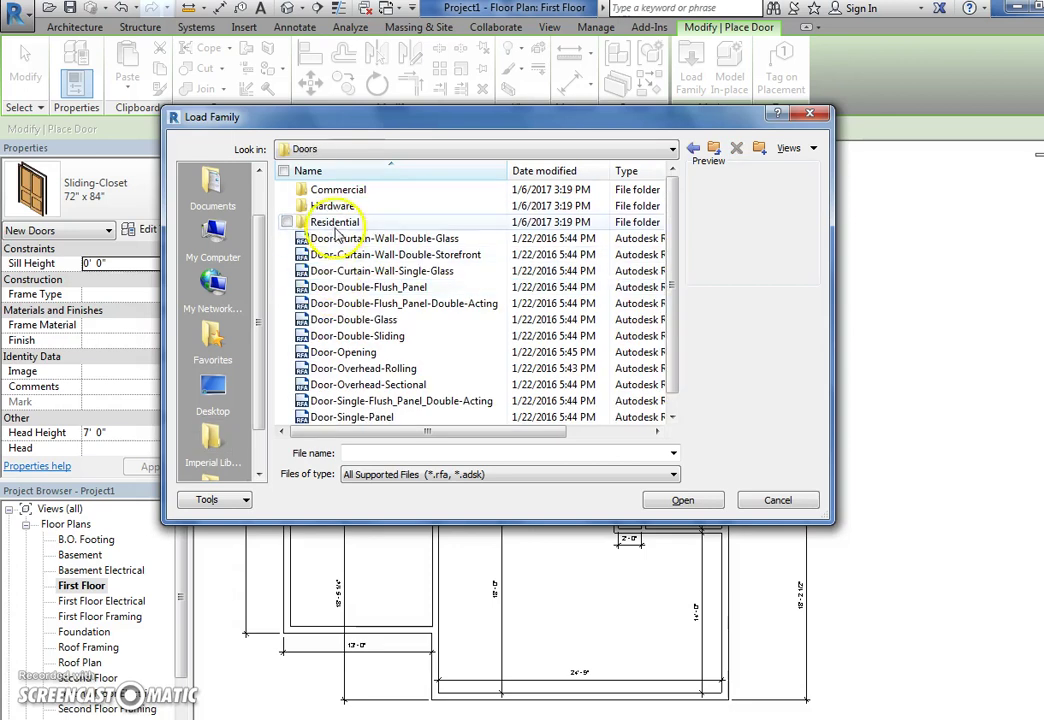
Step: Examine the previews of the general door families in the Doors folder
click(335, 222)
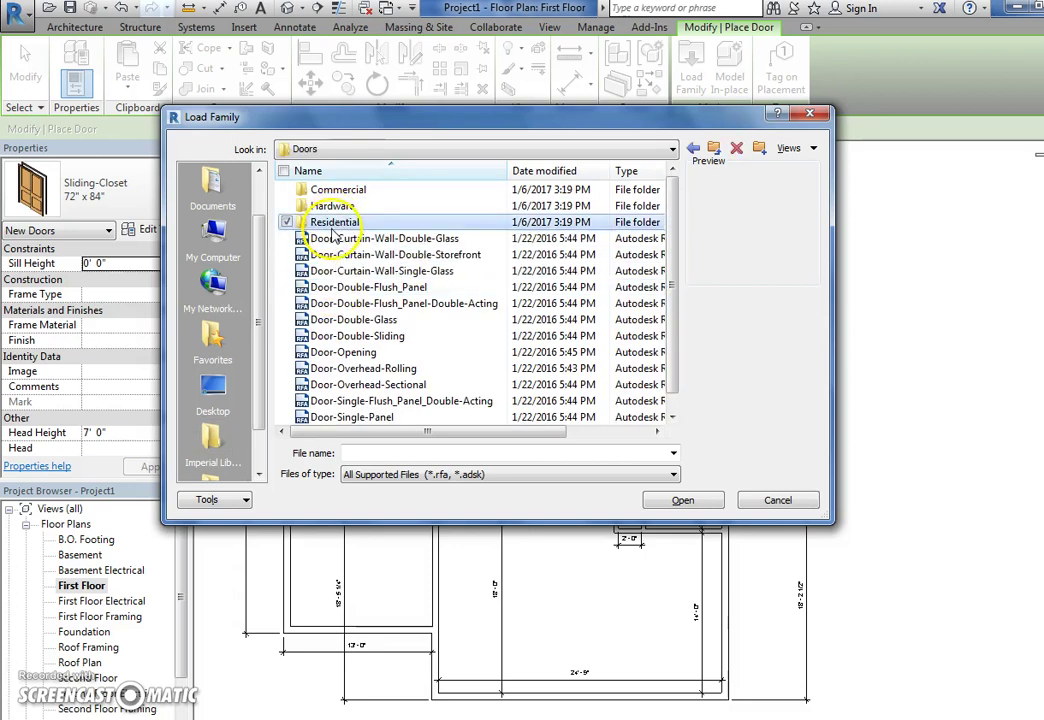
click(331, 239)
key(Down)
key(Down)
key(Down)
key(Down)
key(Down)
key(Down)
key(Down)
key(Down)
key(Down)
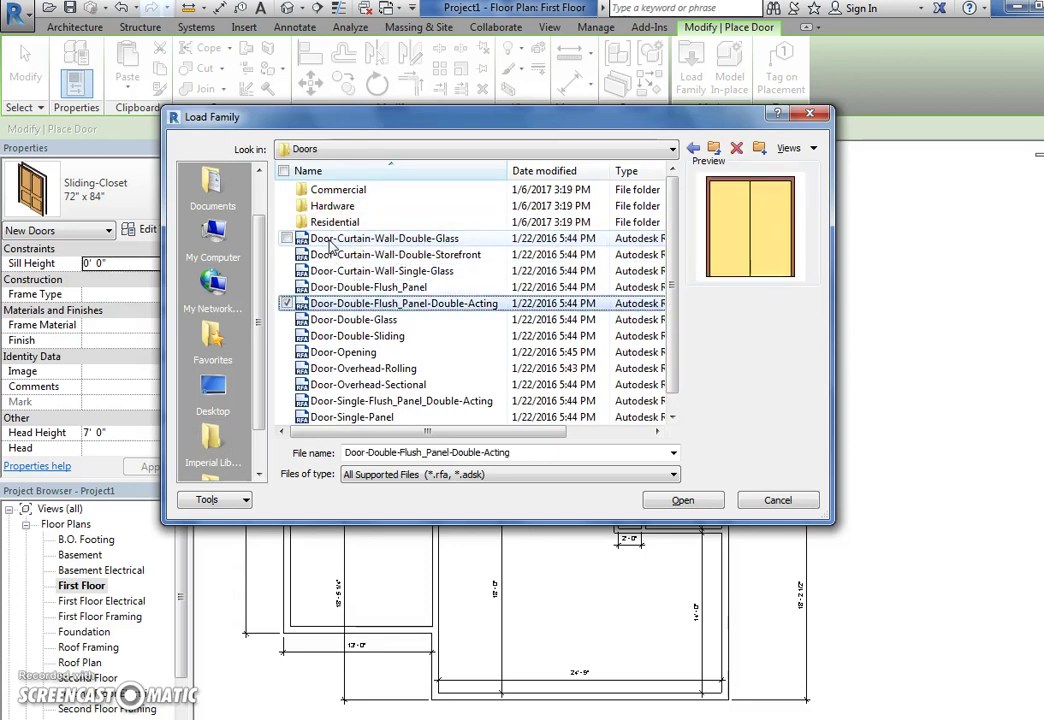
key(Down)
key(Down)
key(Up)
key(Up)
key(Up)
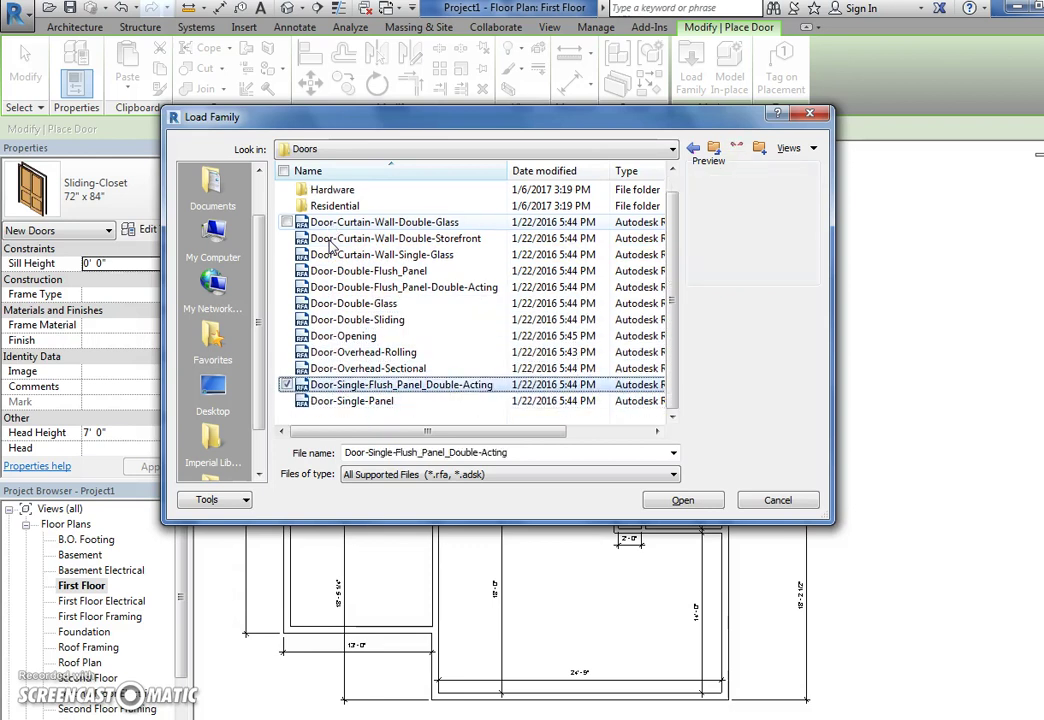
key(Up)
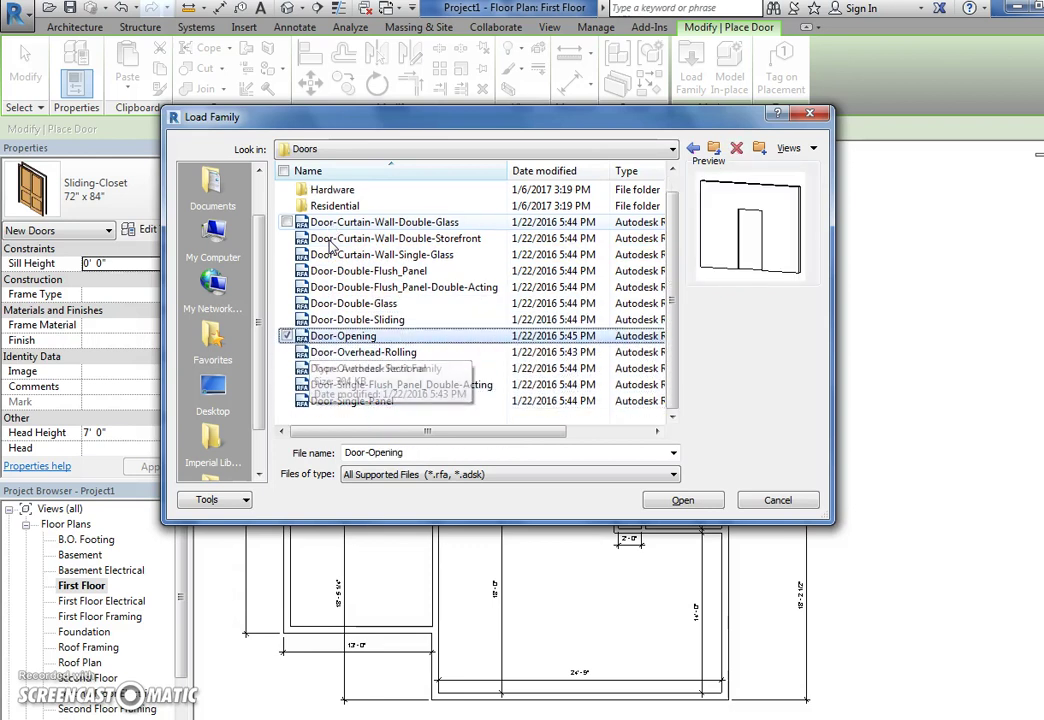
key(Down)
key(Up)
key(Up)
key(Up)
key(Up)
key(Up)
key(Up)
key(Up)
key(Up)
key(Up)
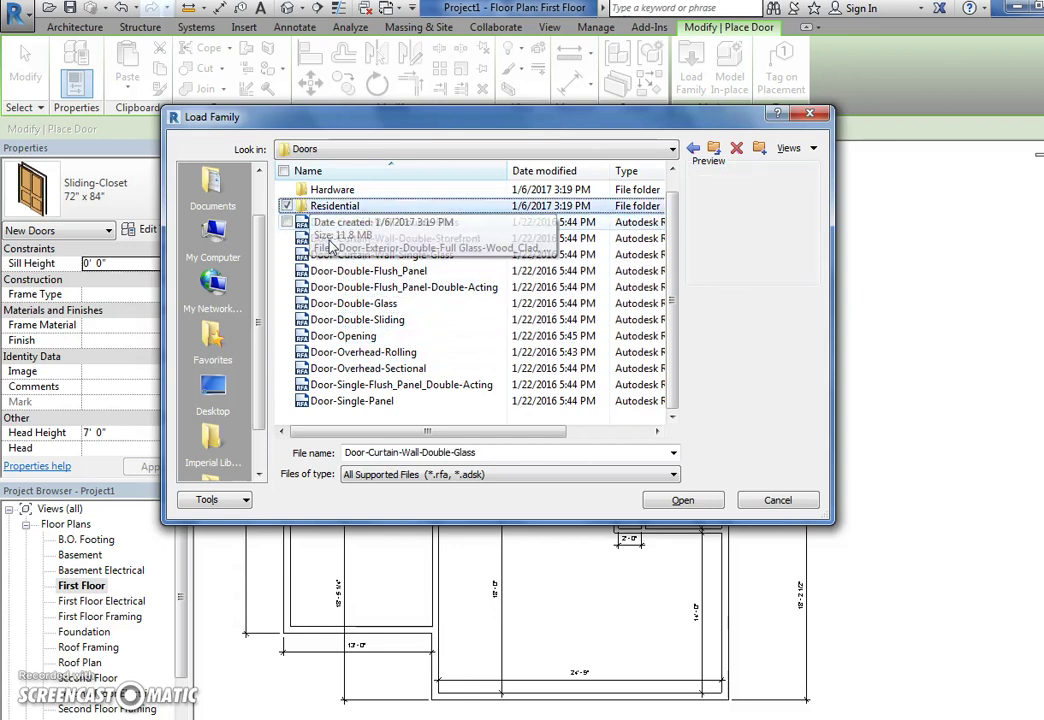
Step: Open the Residential door folder and examine the previews of its exterior, garage and interior door families
double_click(335, 206)
click(336, 207)
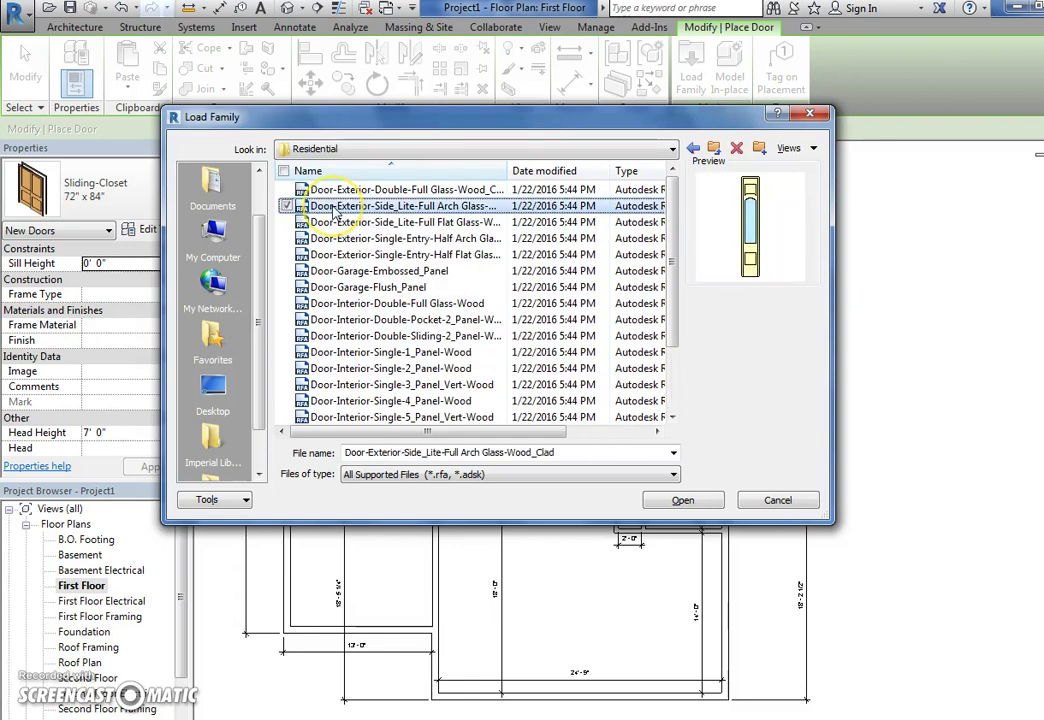
key(Down)
key(Down)
key(Down)
key(Down)
key(Down)
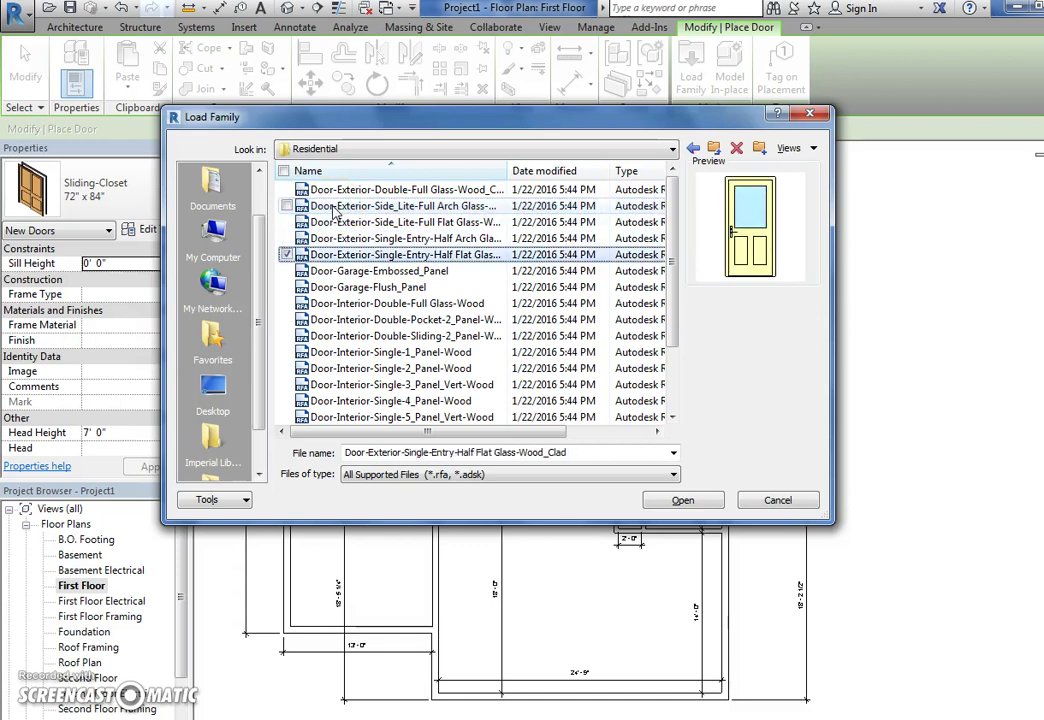
key(Up)
key(Up)
key(Up)
key(Down)
key(Up)
key(Down)
key(Up)
key(Up)
key(Down)
key(Down)
key(Down)
key(Up)
key(Down)
key(Down)
key(Down)
key(Down)
key(Down)
key(Down)
key(Down)
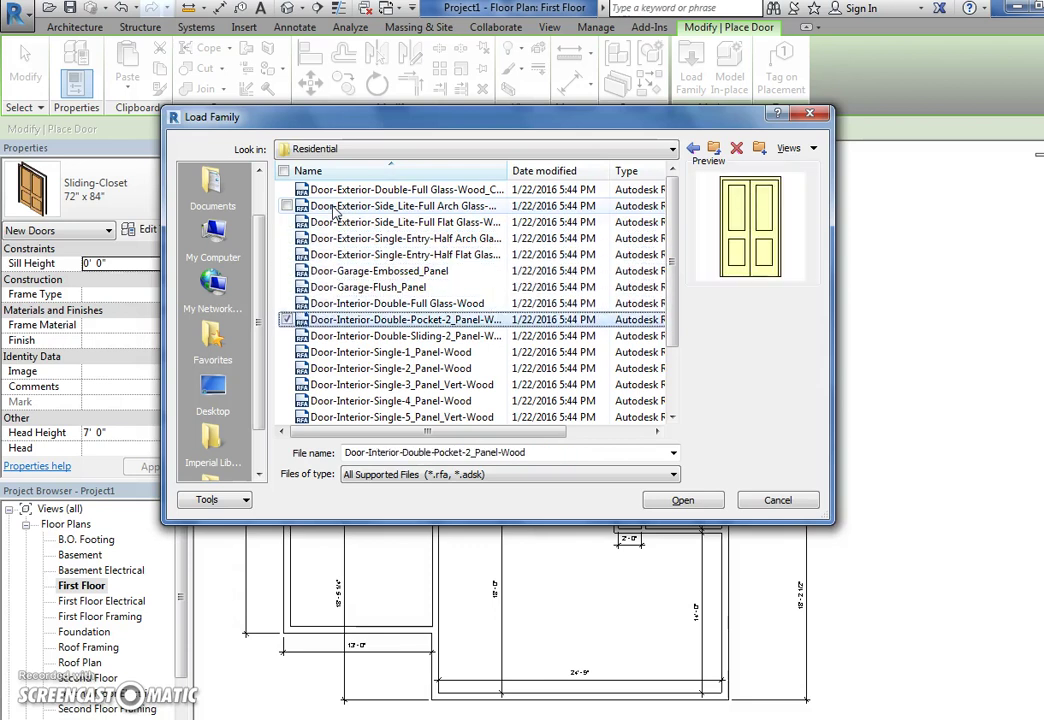
key(Down)
key(Down)
key(Down)
key(Down)
key(Down)
key(Down)
key(Down)
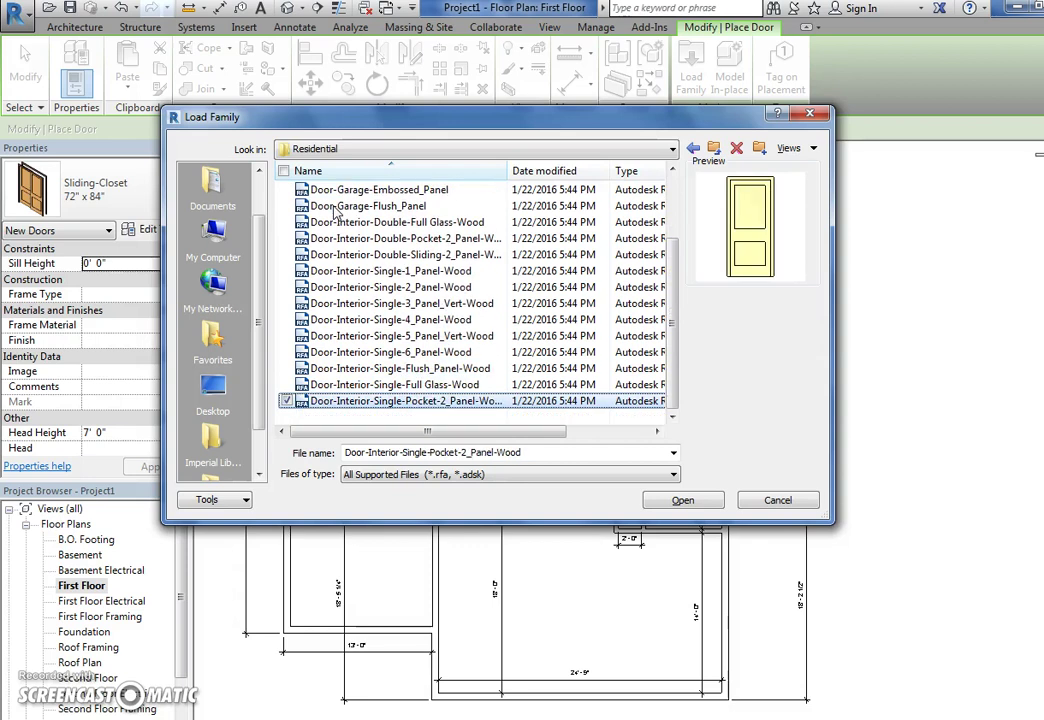
key(Up)
key(Up)
key(Up)
key(Up)
key(Up)
key(Up)
key(Up)
key(Up)
key(Up)
key(Up)
key(Up)
key(Up)
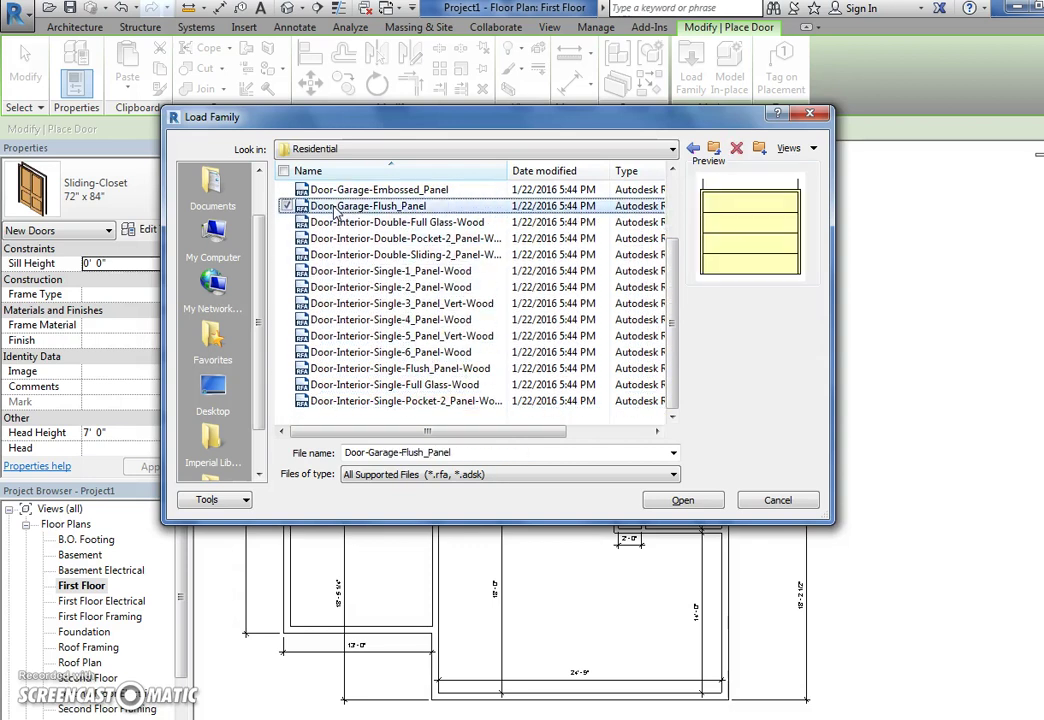
key(Up)
key(Up)
key(Up)
key(Up)
key(Up)
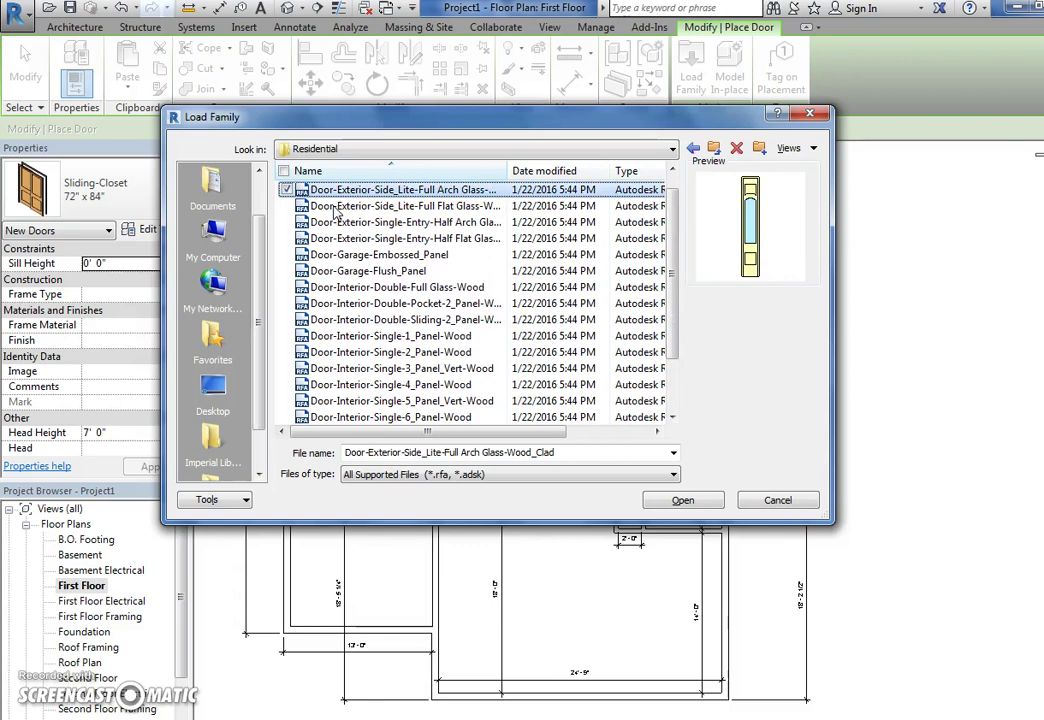
key(Up)
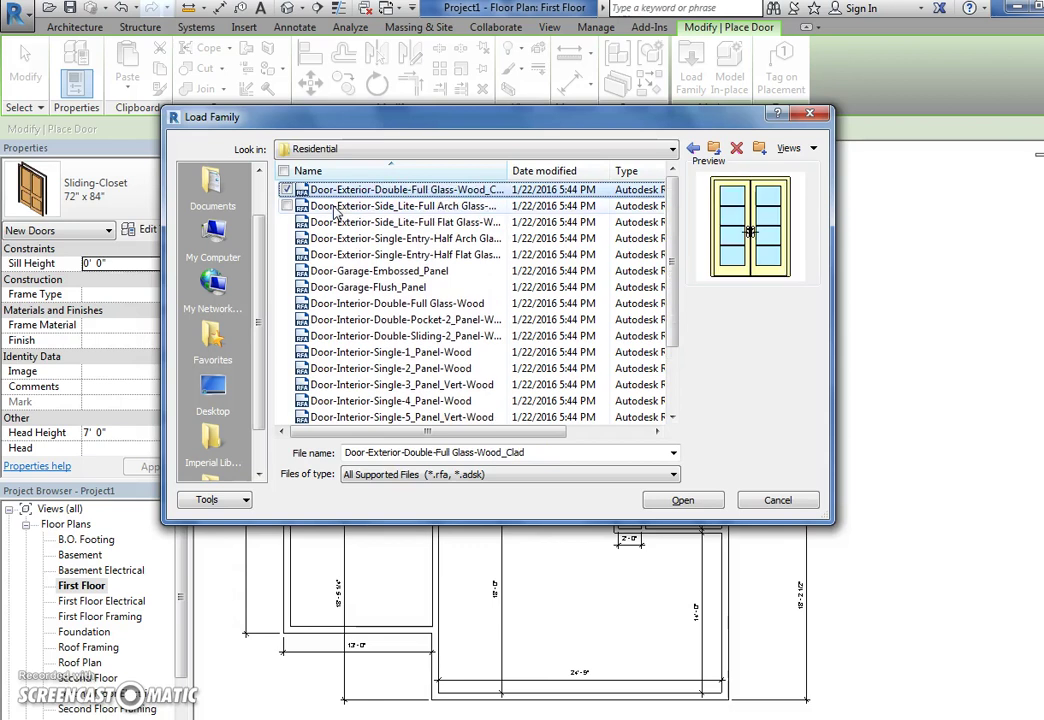
Step: Load the Door-Exterior-Single-Entry-Half Arch Glass-Wood_Clad family with the 36" x 80" type
click(345, 240)
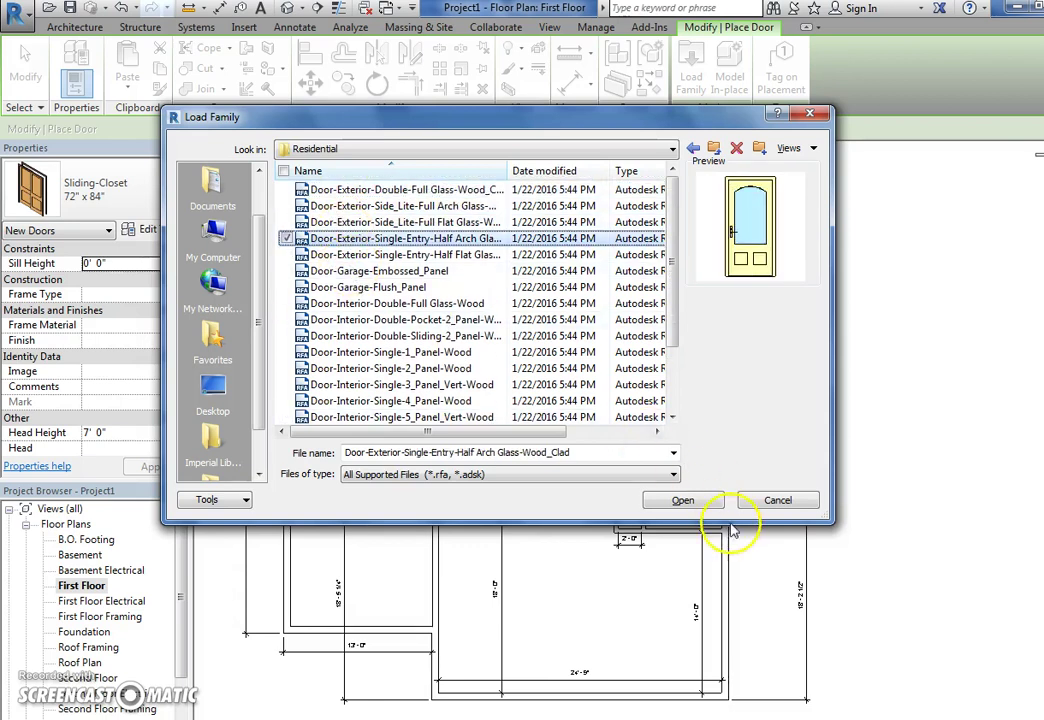
click(681, 502)
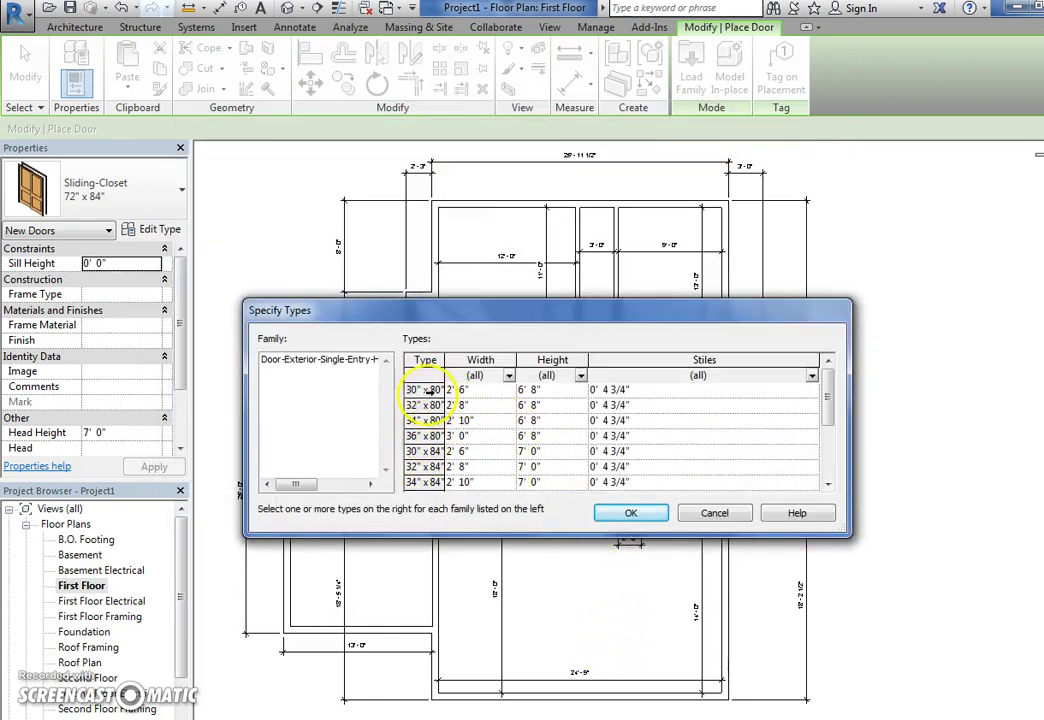
click(425, 436)
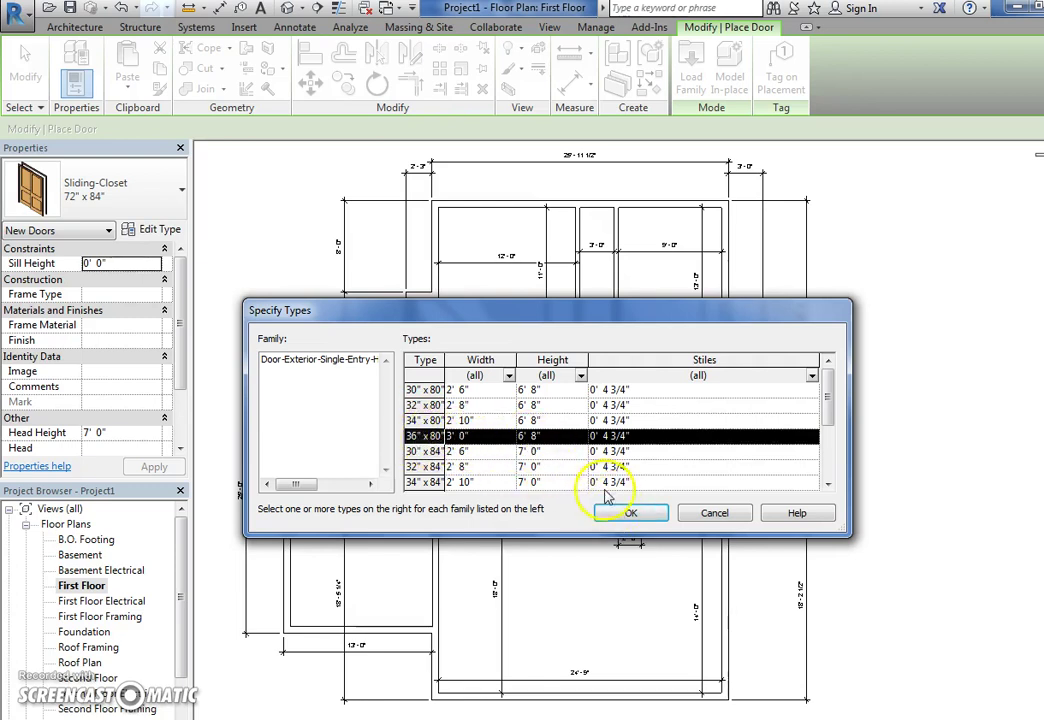
click(630, 515)
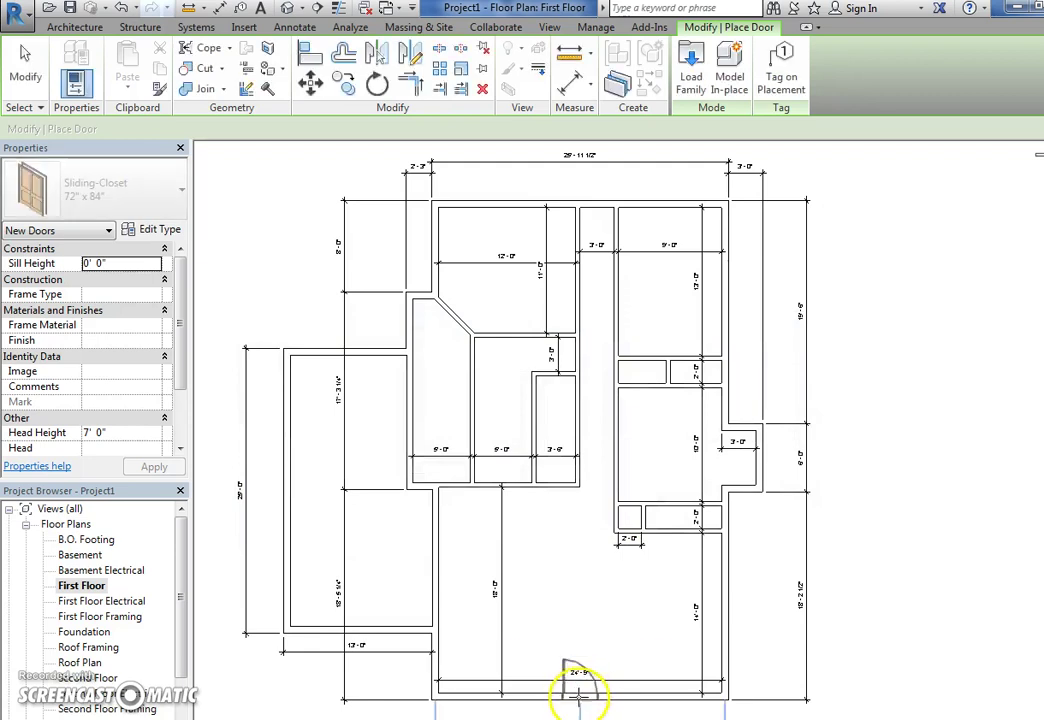
Step: Place the 36" x 80" exterior entry door at the middle of the plan's lowest exterior wall, swinging inward, and end door placement
middle_drag(580, 690, 583, 600)
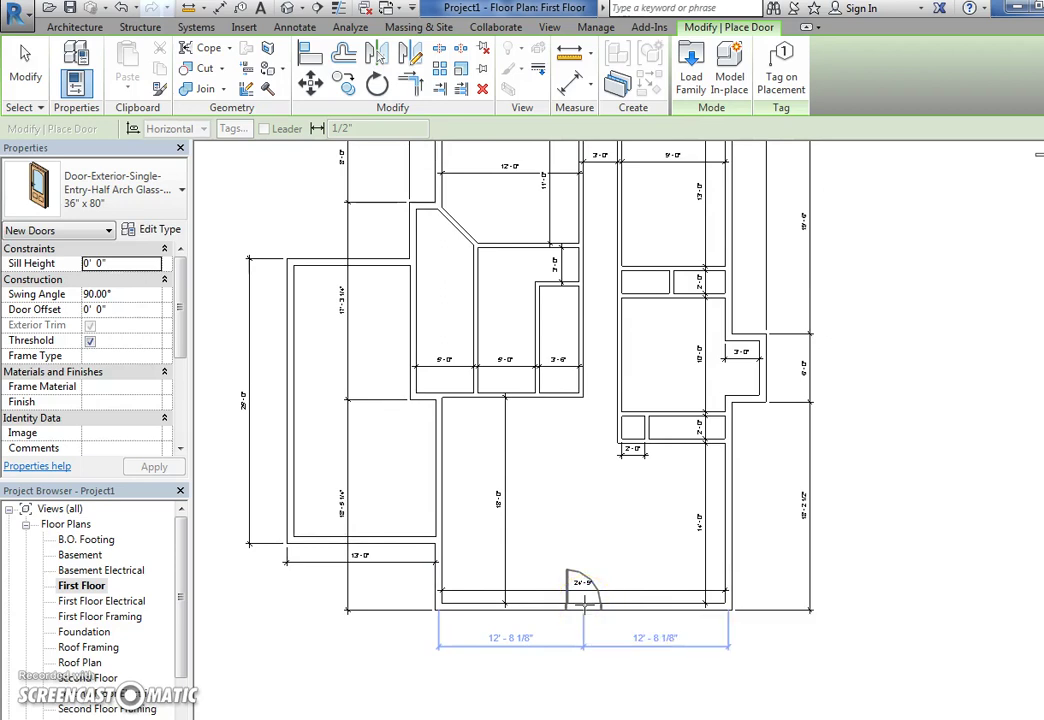
click(583, 601)
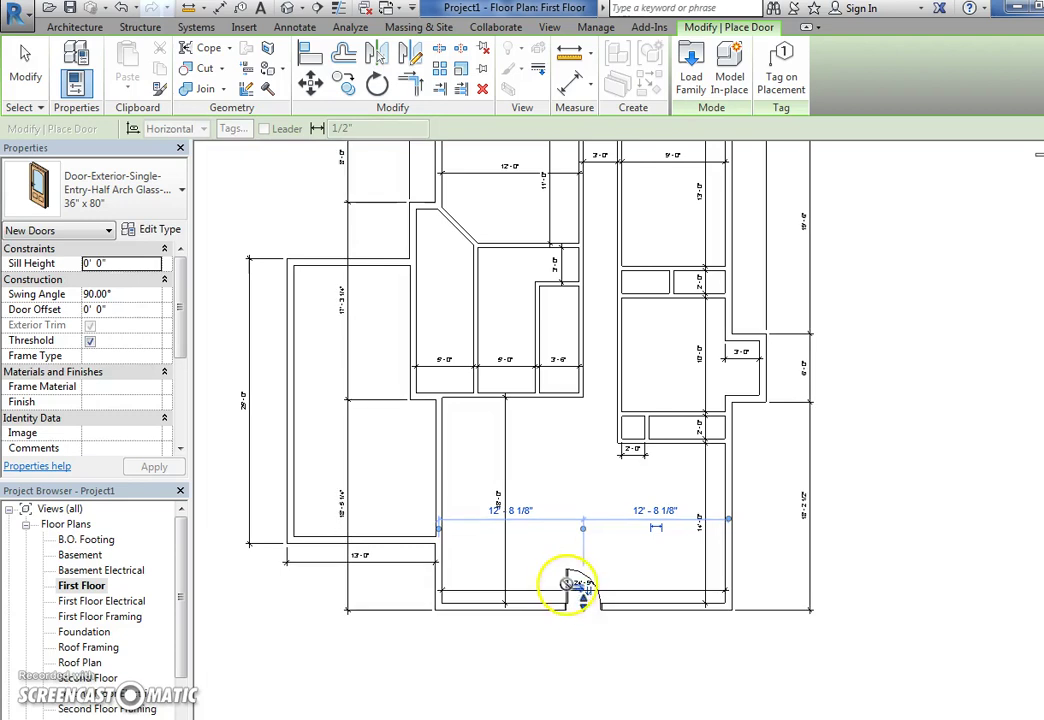
key(Escape)
key(Escape)
Step: Try out the entry door's flipped hinge side and swing direction, then return it to its original inward swing
click(574, 580)
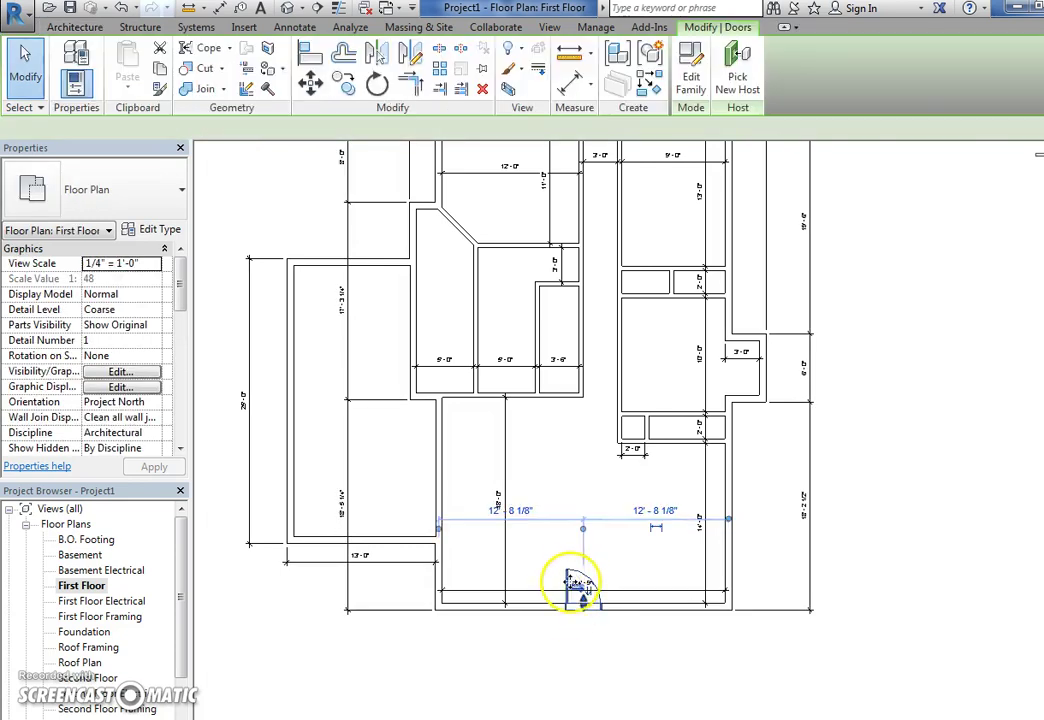
scroll(576, 585, up, 2)
click(578, 589)
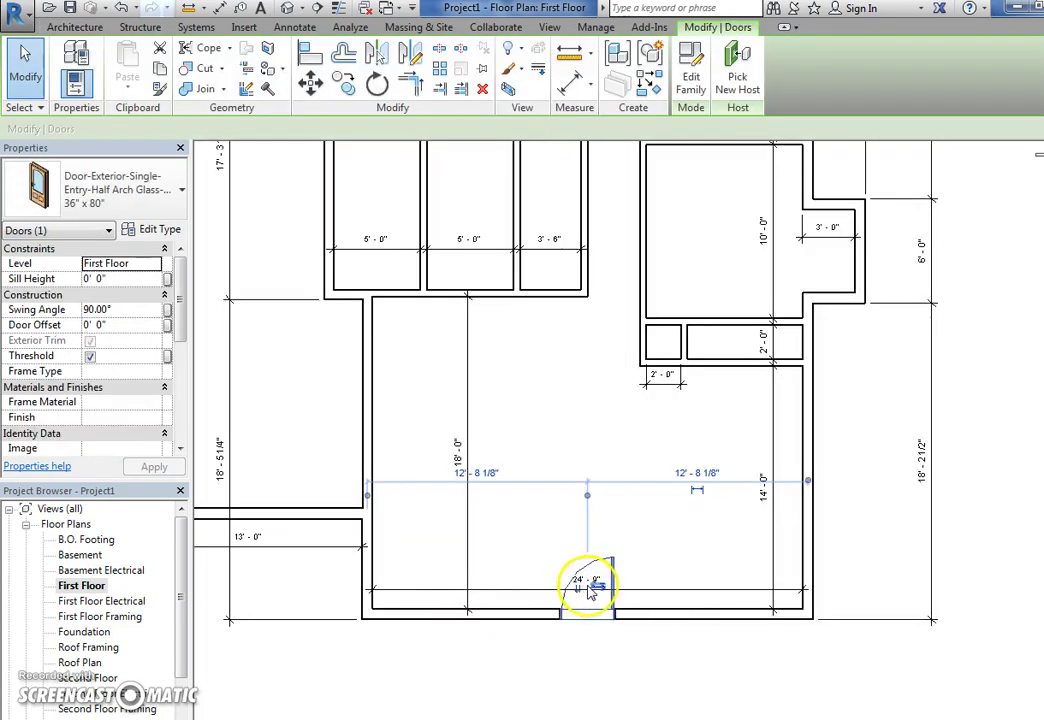
click(577, 588)
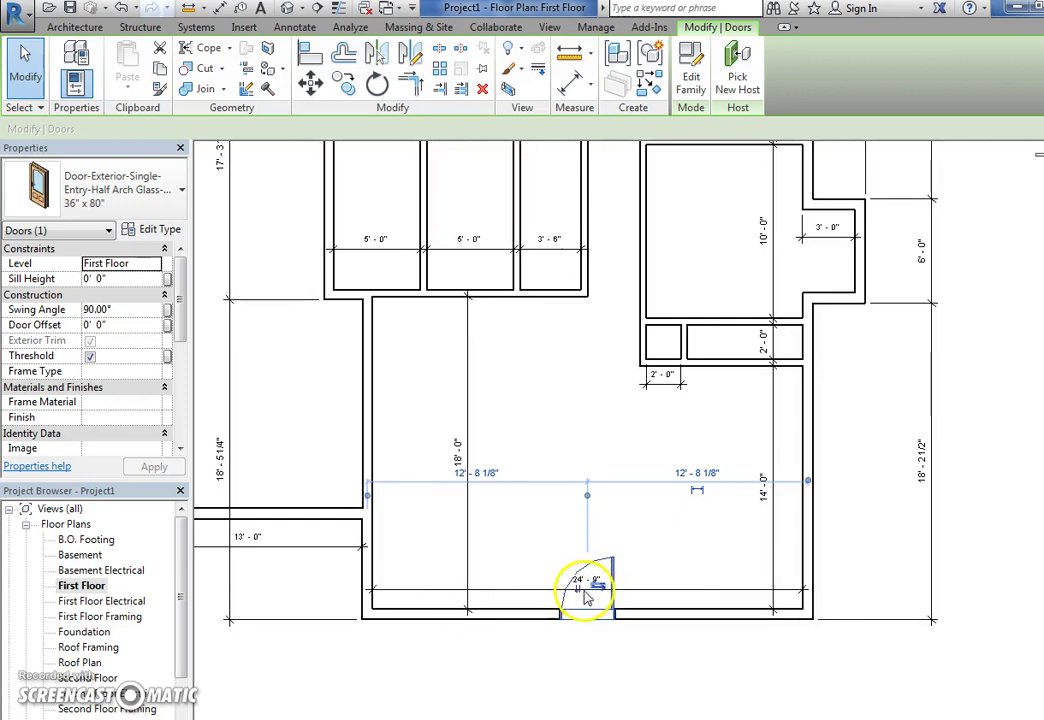
click(581, 591)
click(580, 641)
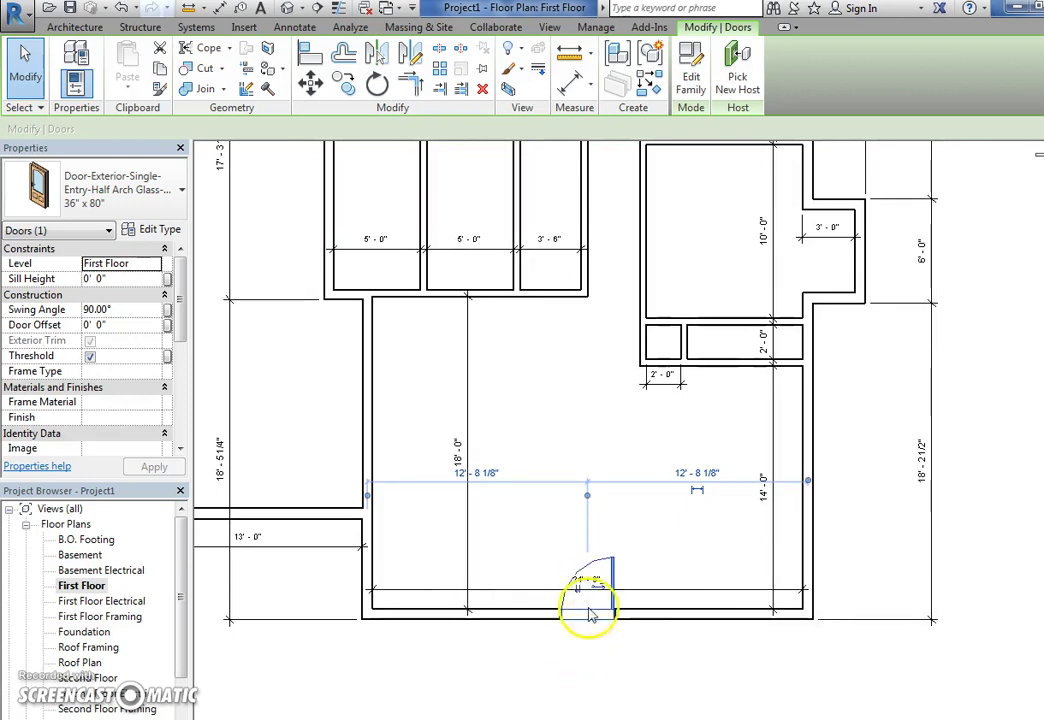
click(597, 589)
click(597, 423)
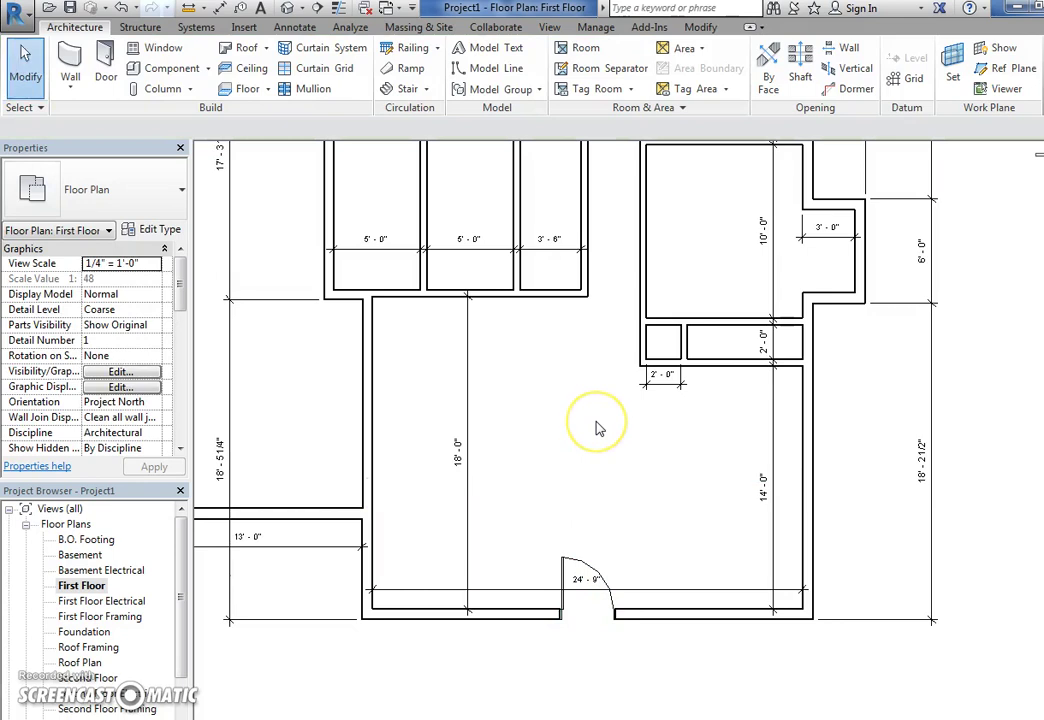
Step: Place a Single-Flush 30" x 80" door in the wider closet's wall facing the 14'-0" space, centred 3'-0" from the closet divider
middle_drag(597, 428, 437, 391)
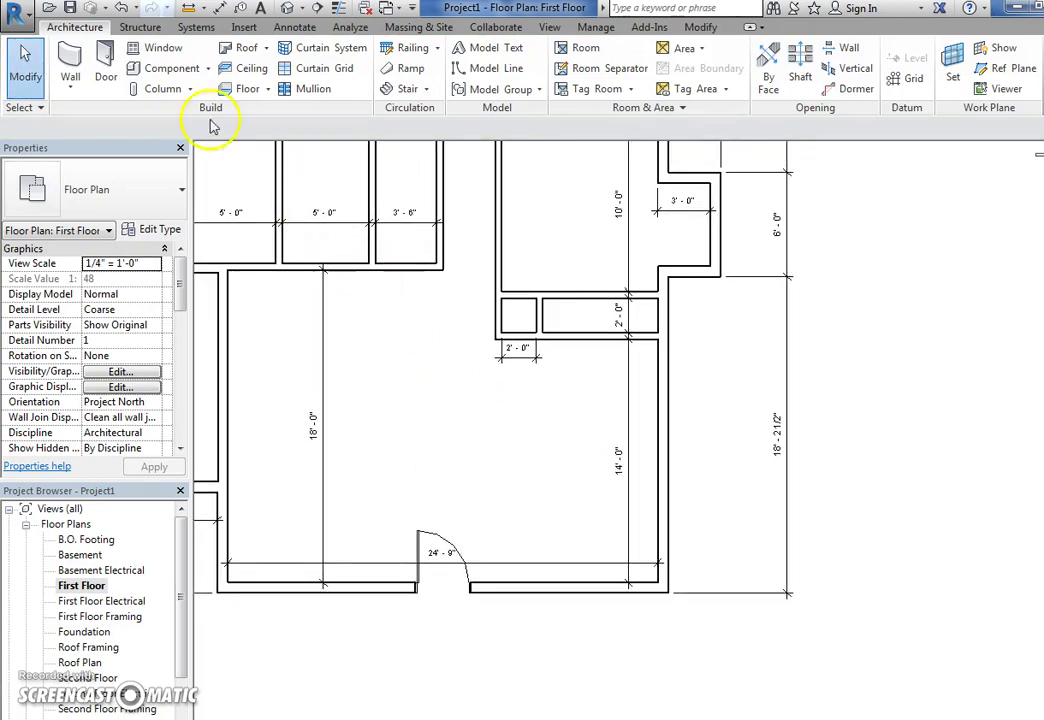
click(113, 90)
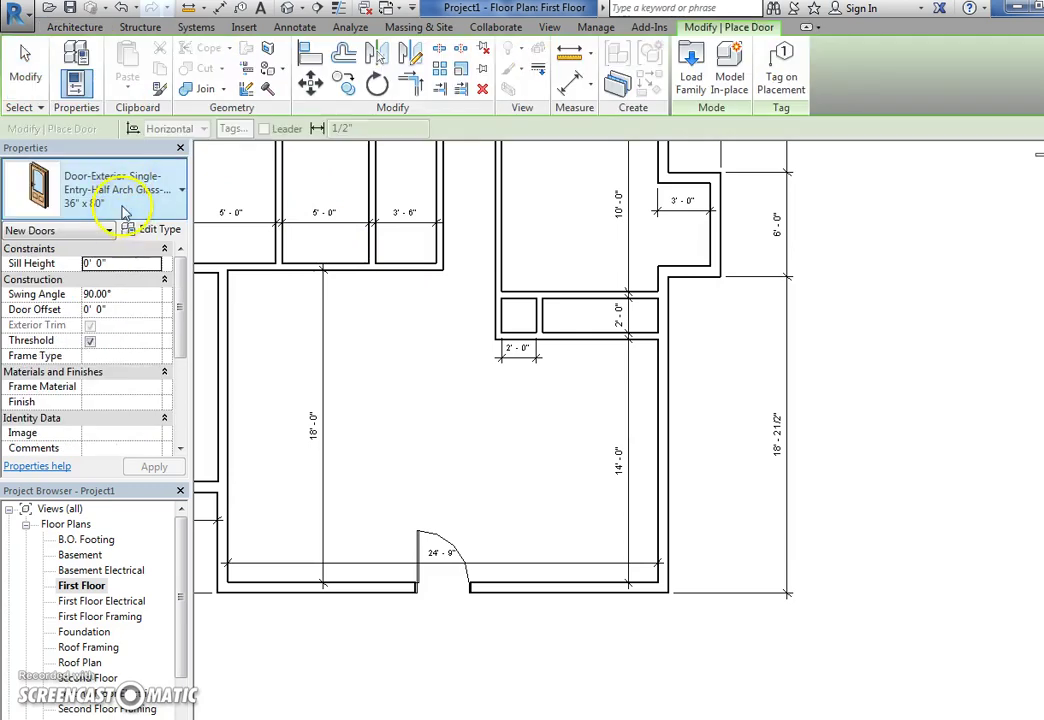
click(117, 207)
scroll(86, 499, down, 1)
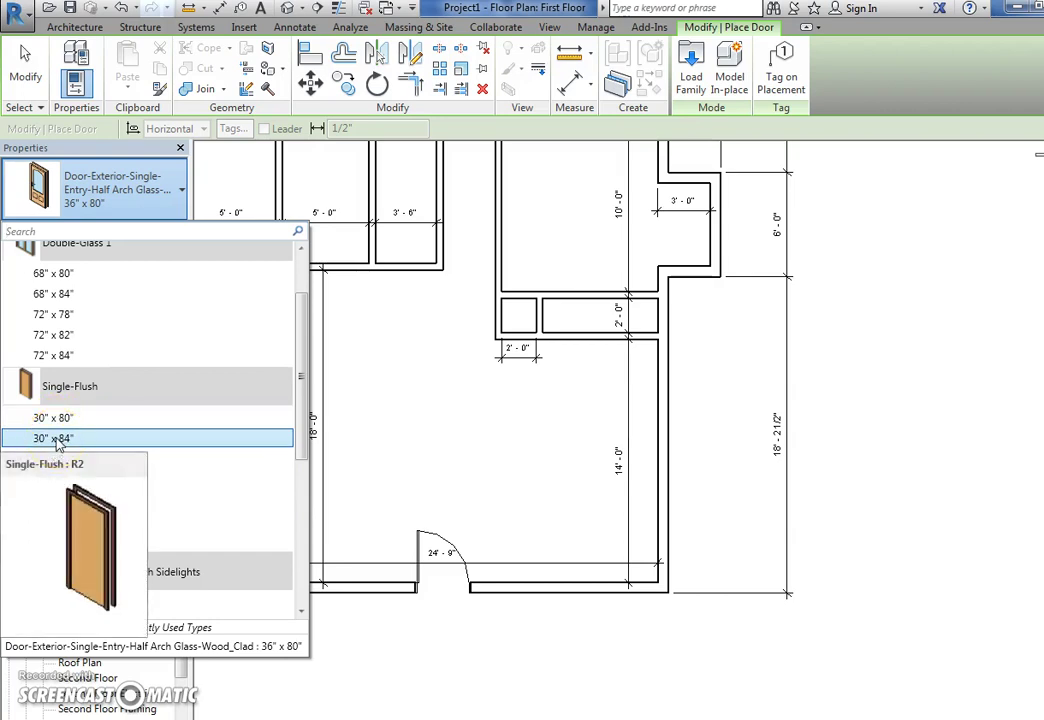
click(60, 418)
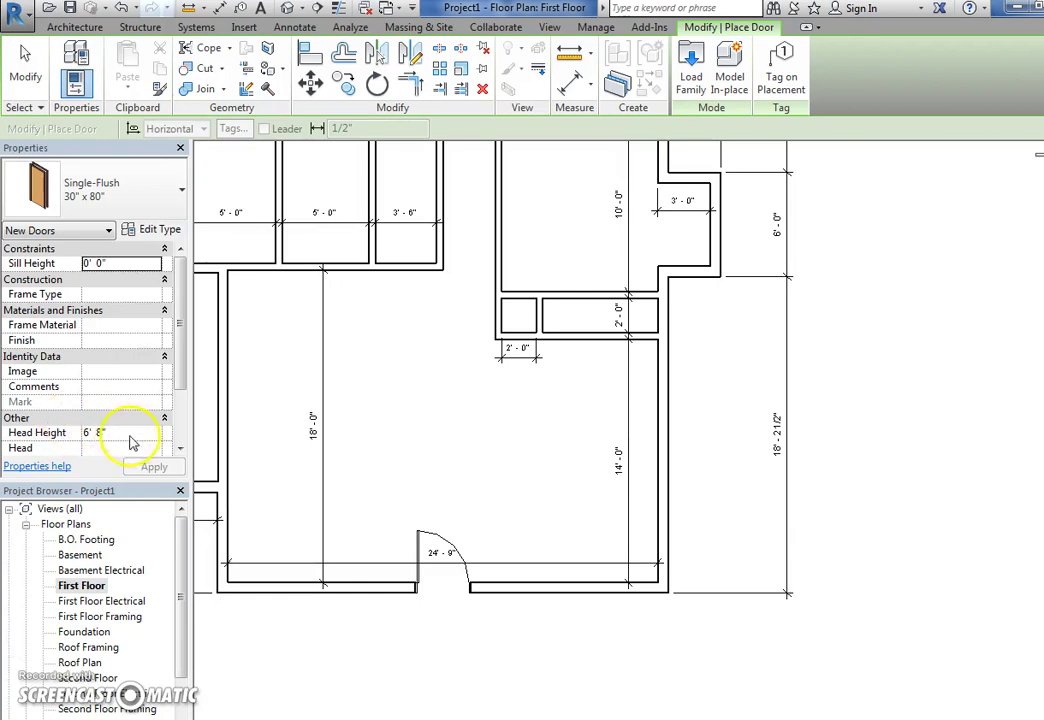
scroll(133, 443, down, 1)
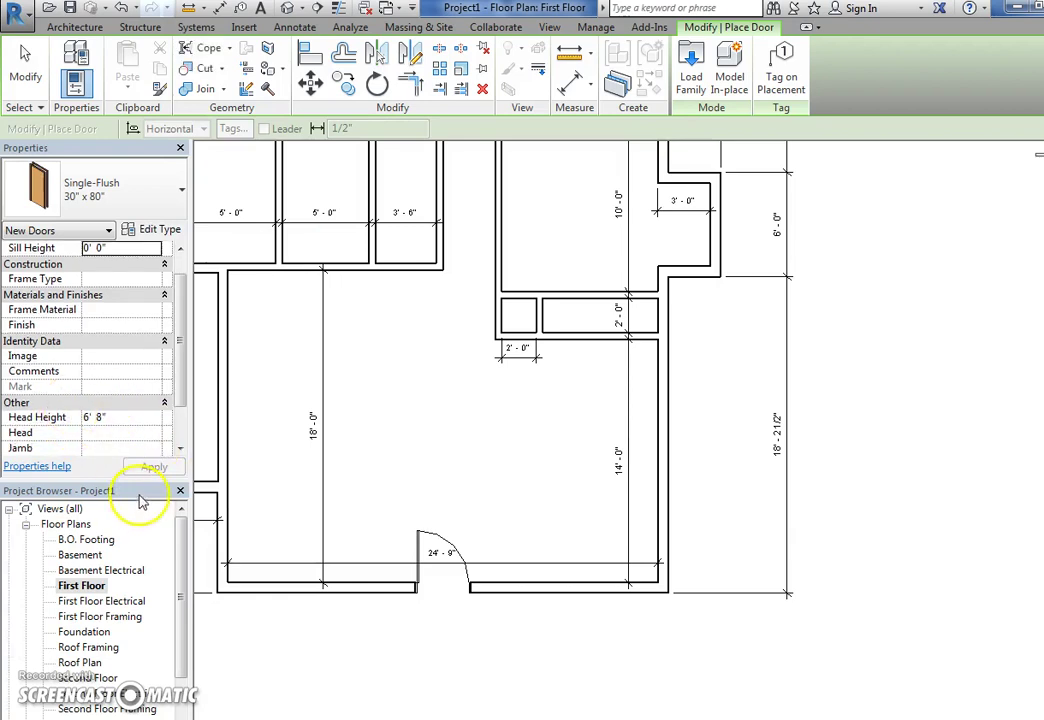
click(591, 343)
Step: Place Single-Flush 30" x 80" doors in the 10'-0" room's hallway wall near its upper corner and in the closet wall above that room
middle_drag(560, 414, 552, 494)
middle_drag(536, 225, 536, 315)
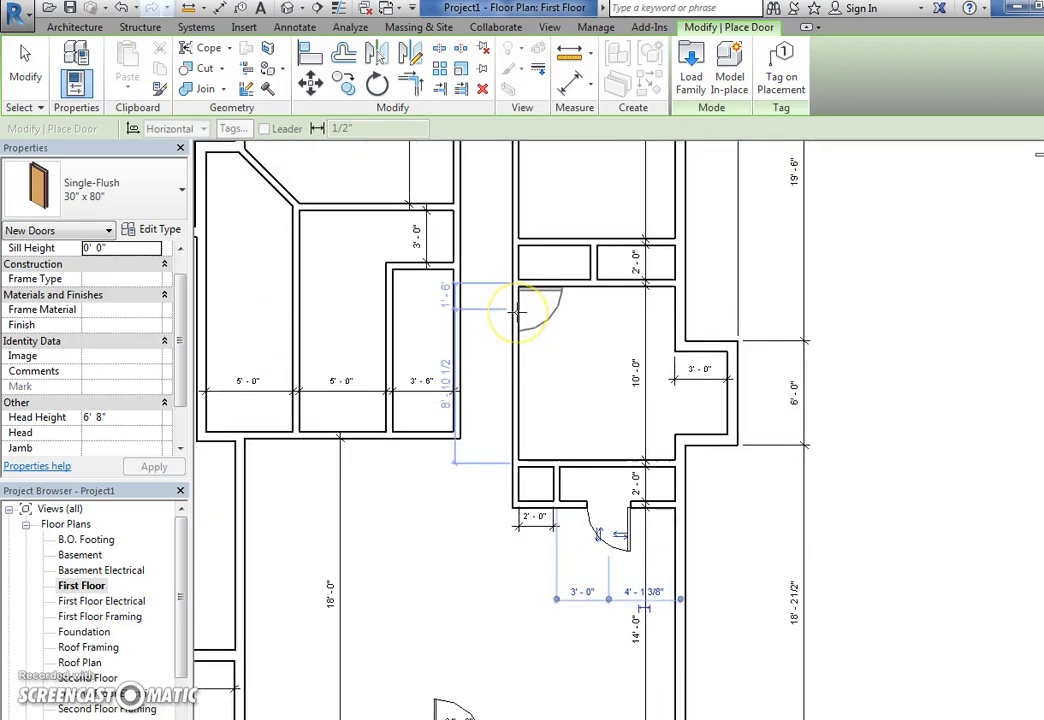
scroll(517, 312, up, 1)
click(517, 315)
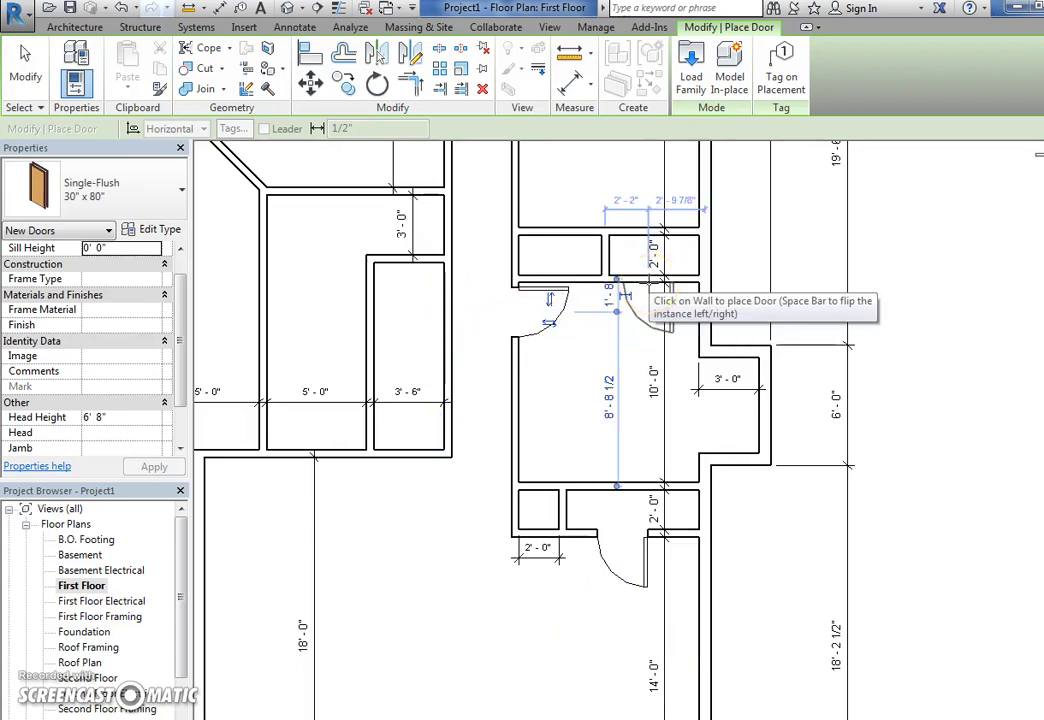
click(645, 302)
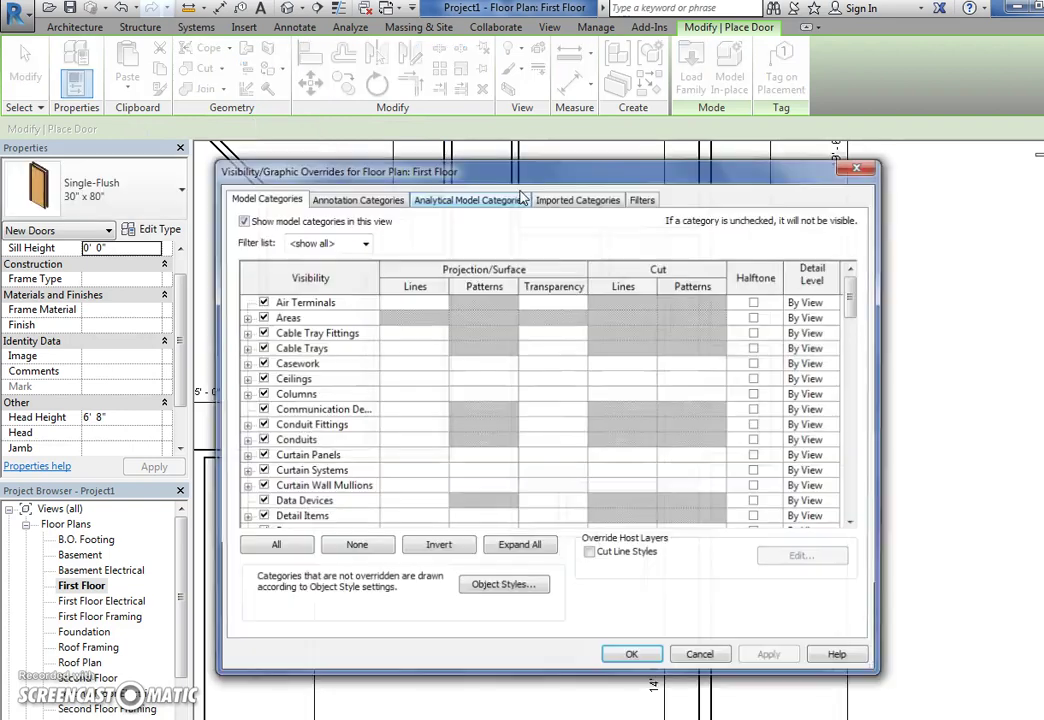
key(v)
key(g)
click(852, 167)
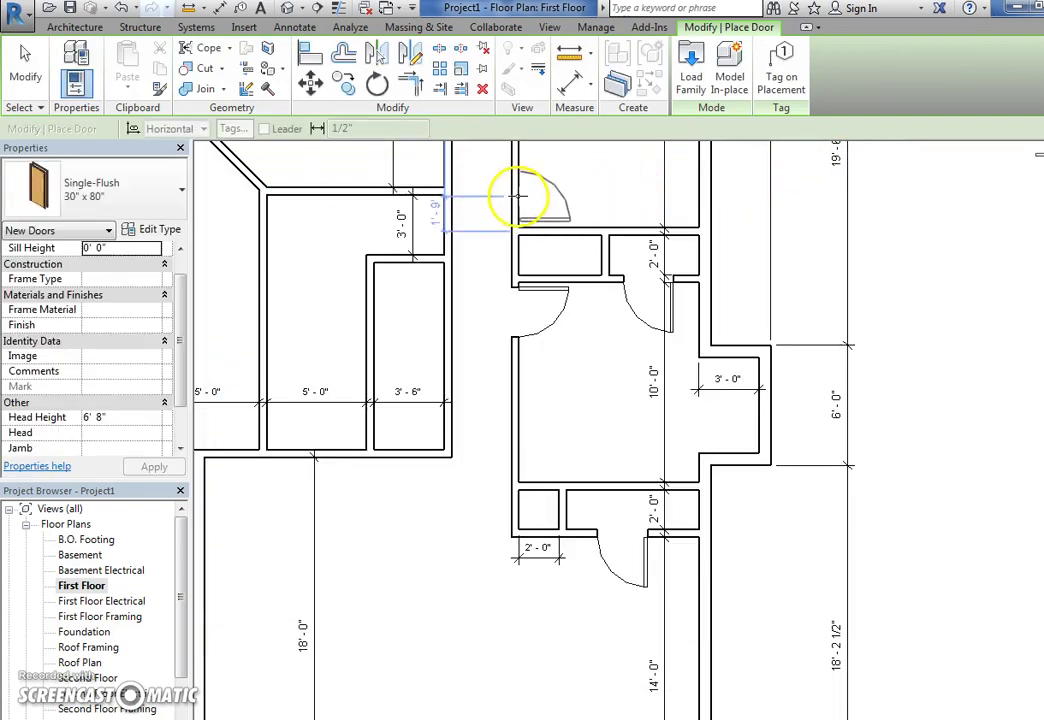
Step: Place Single-Flush 30" x 80" doors in the hallway walls of the 13'-0" room, the 11'-0" room and the 3'-0" deep space beneath it
middle_drag(518, 195, 516, 367)
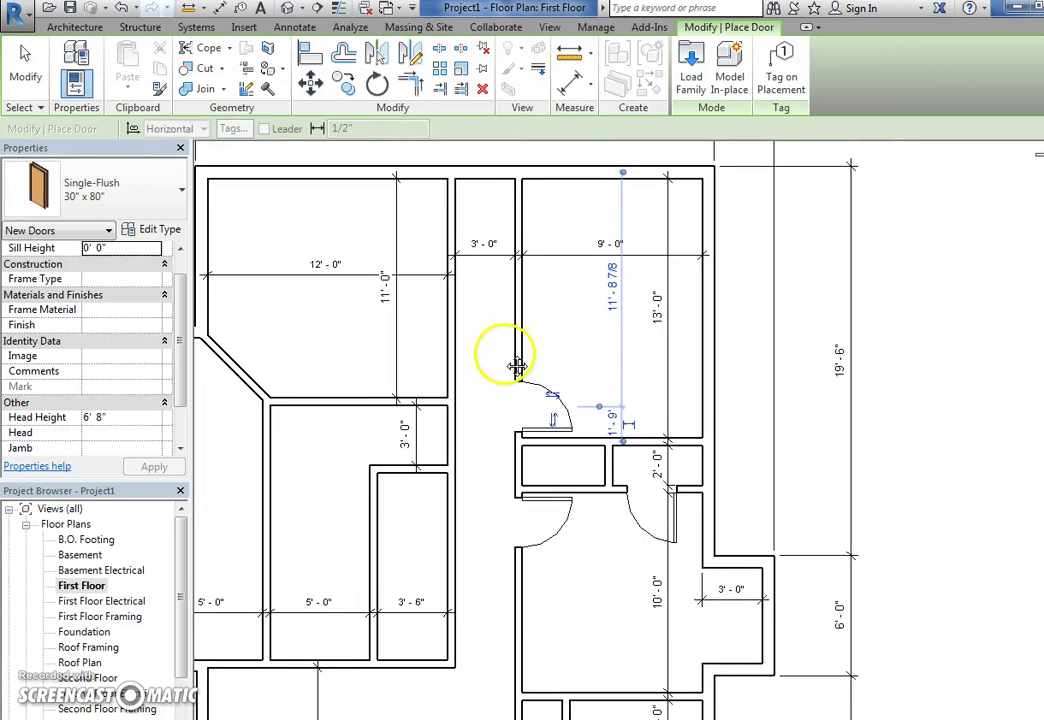
click(443, 368)
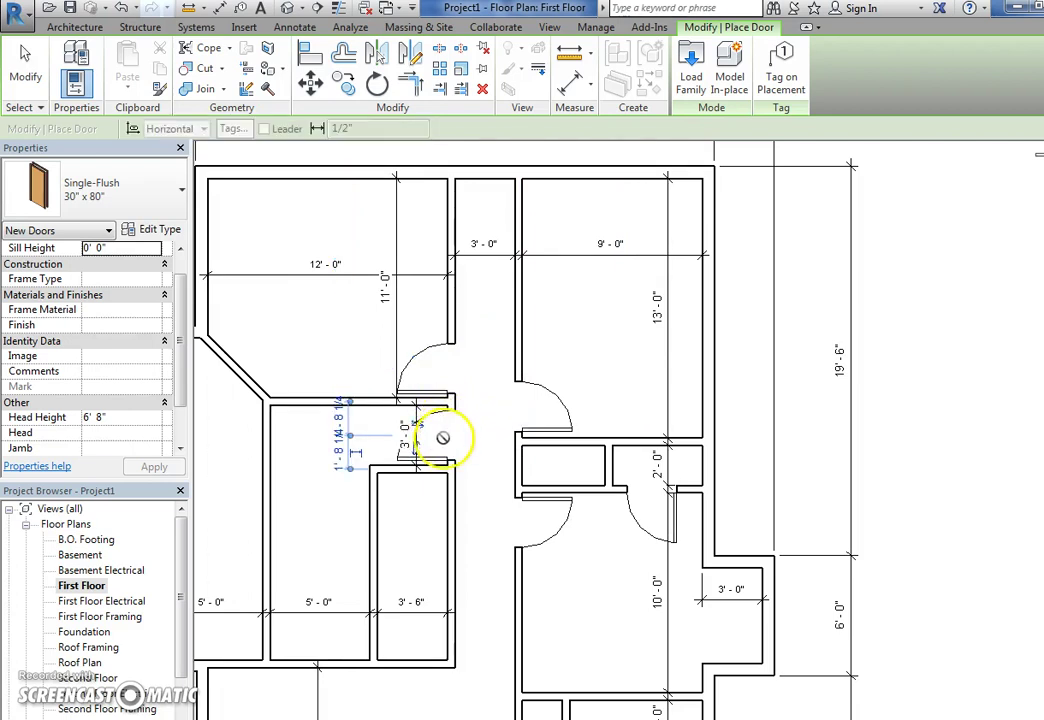
middle_drag(458, 392, 660, 459)
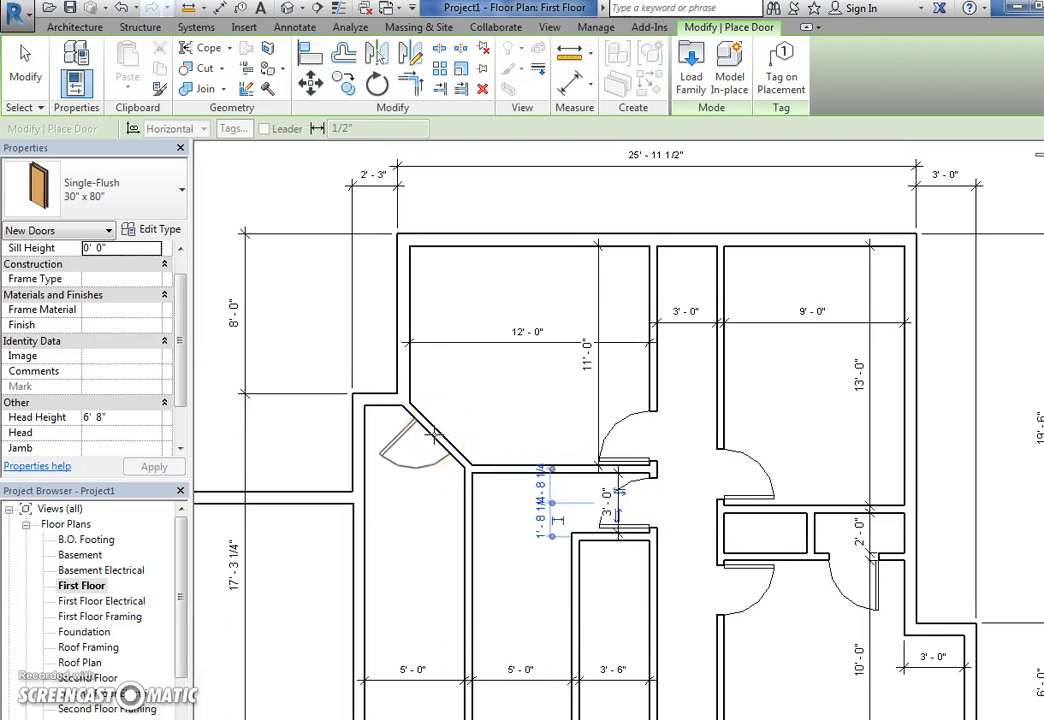
Step: Place a Single-Flush 30" x 80" door in the angled wall between the 12'-0" x 11'-0" room and the adjoining 5'-0" wide space, swinging into the latter
middle_drag(532, 580, 503, 419)
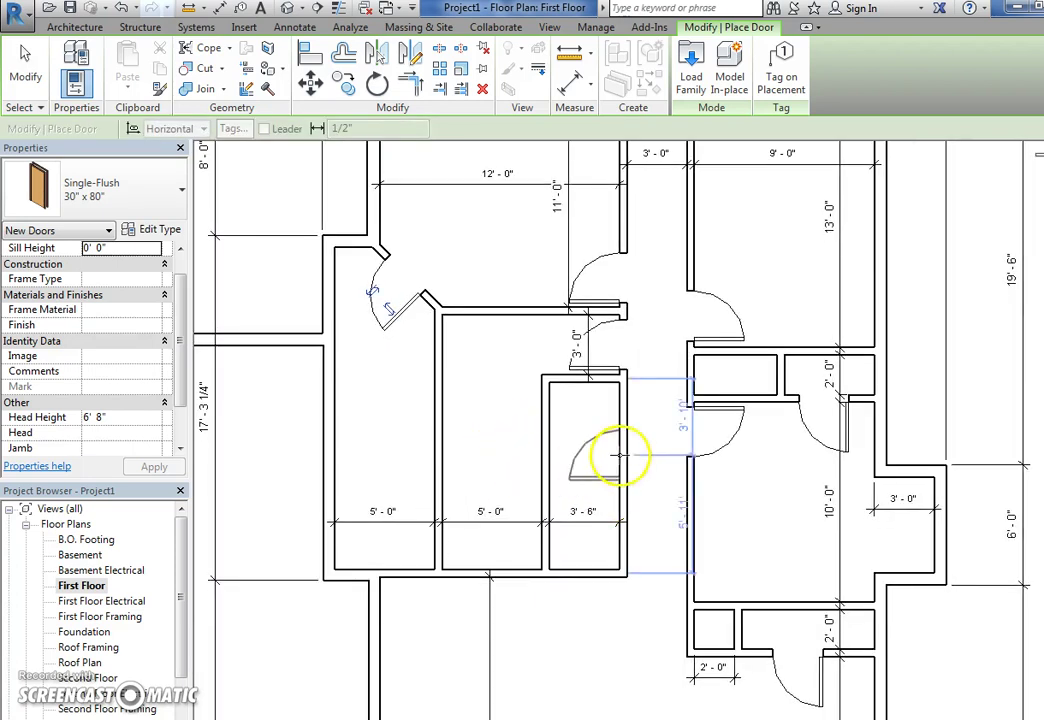
middle_drag(602, 507, 632, 432)
middle_drag(527, 492, 538, 398)
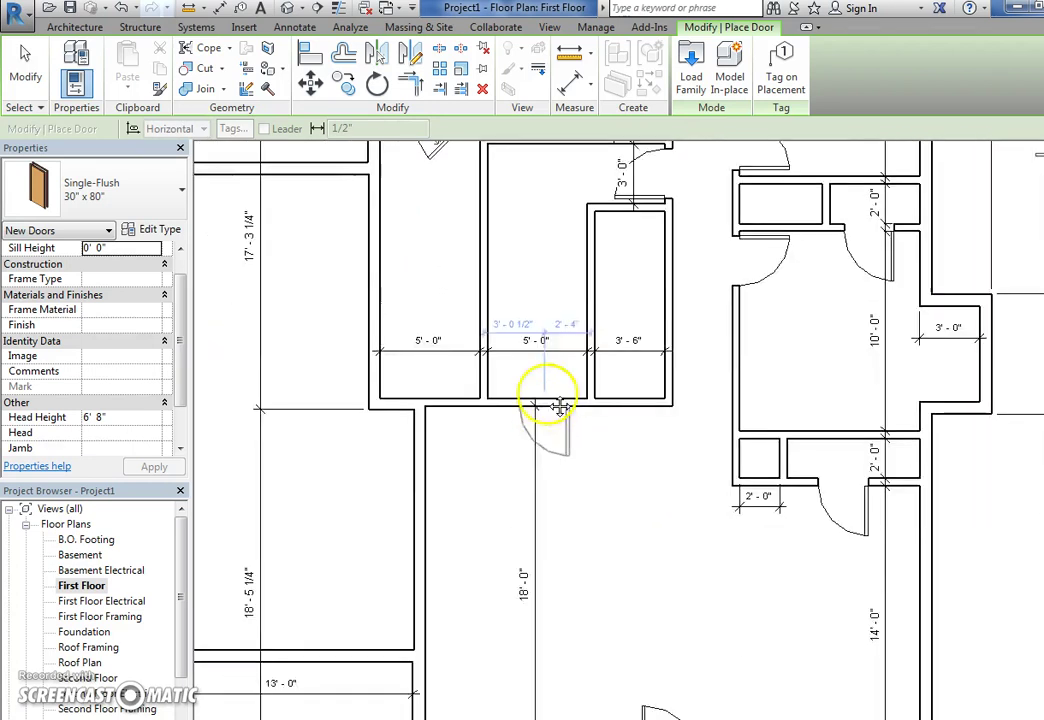
middle_drag(452, 516, 457, 454)
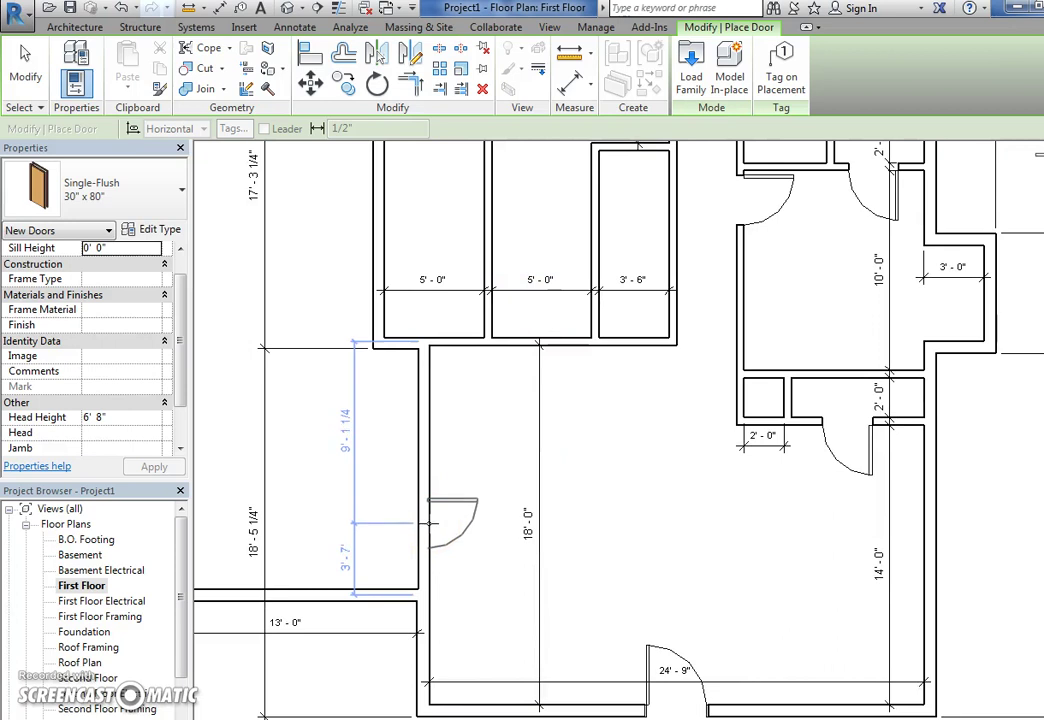
Step: Place the Door-Exterior-Single-Entry-Half Arch Glass-Wood_Clad 36" x 80" door in the wall between the 18'-0" room and the garage, 4'-0" from the garage's lower corner
click(144, 207)
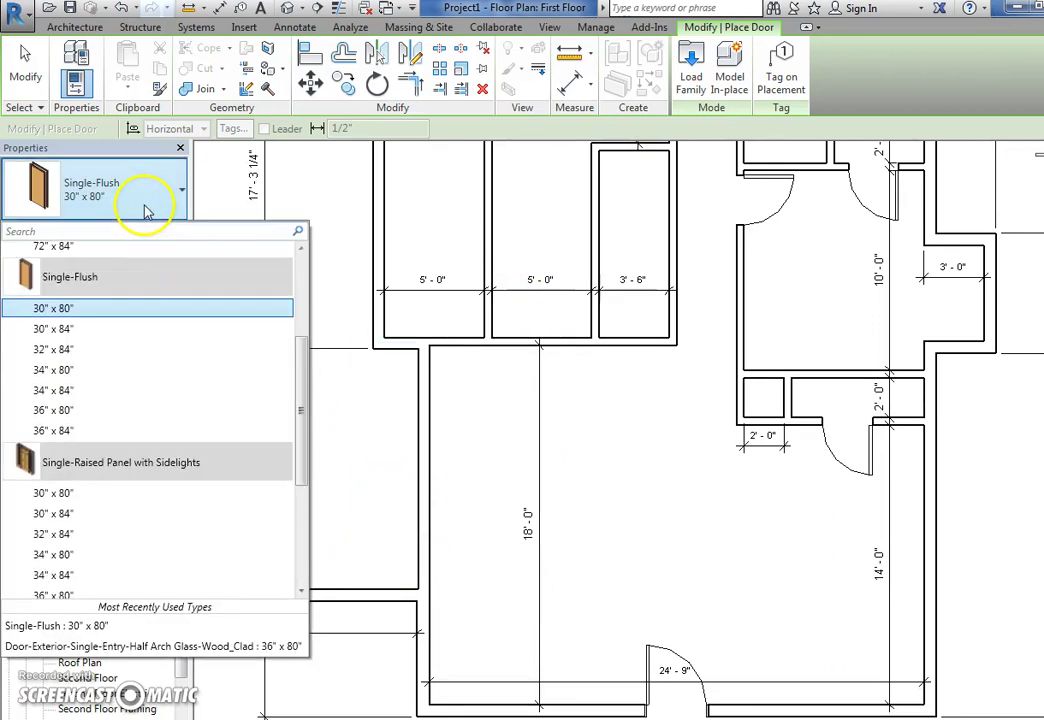
scroll(103, 345, up, 3)
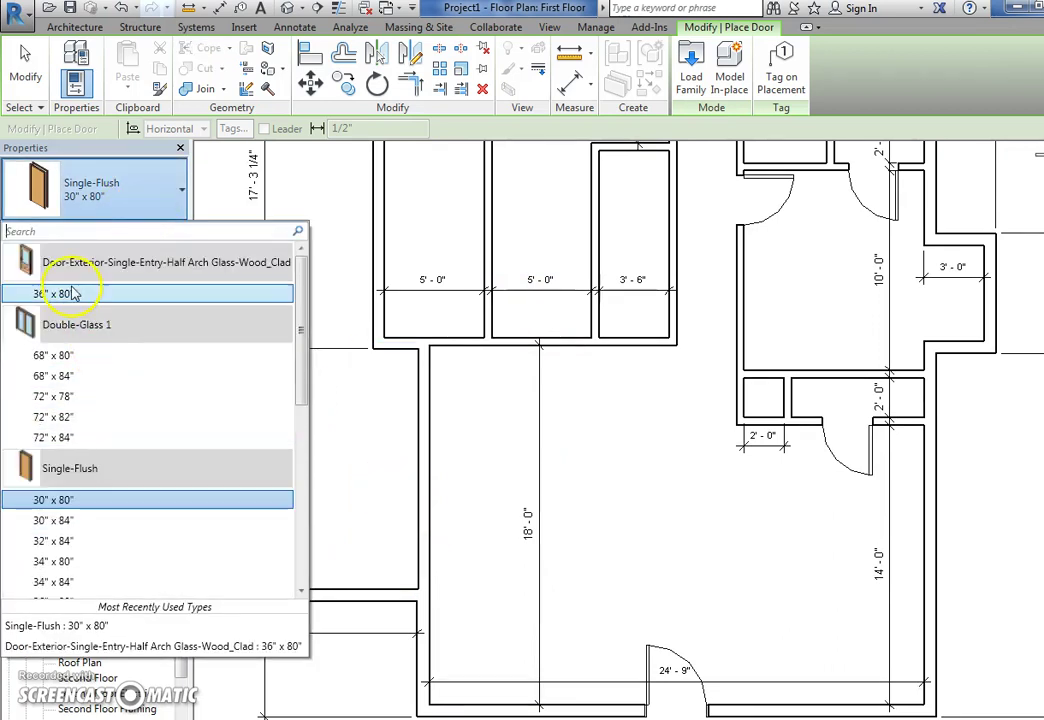
click(73, 293)
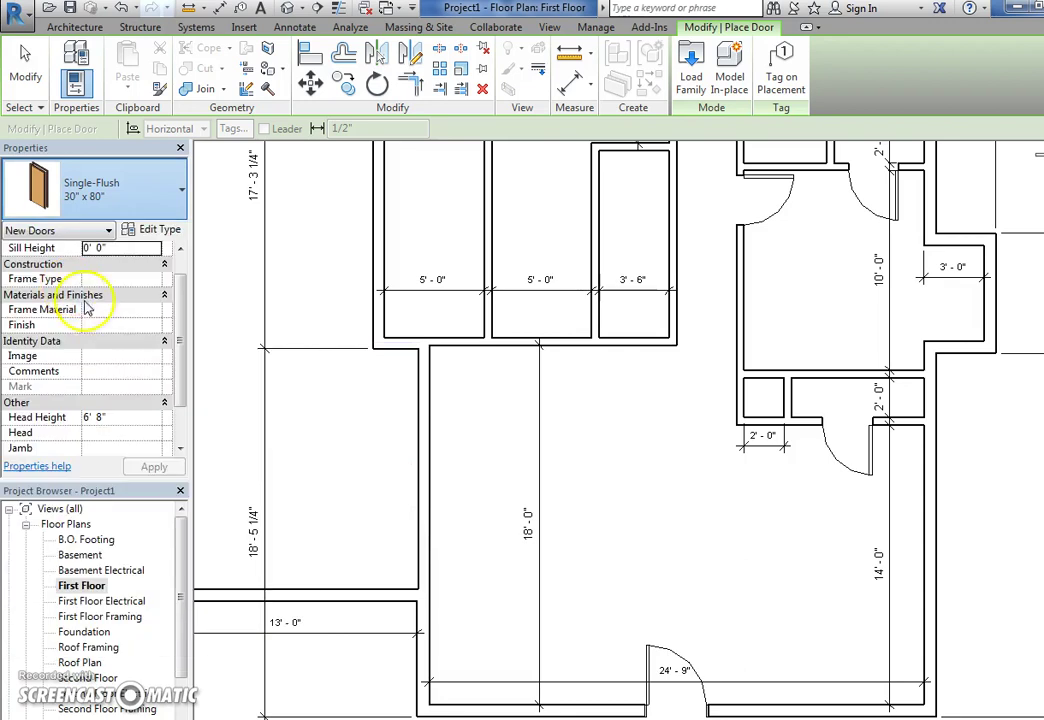
click(428, 515)
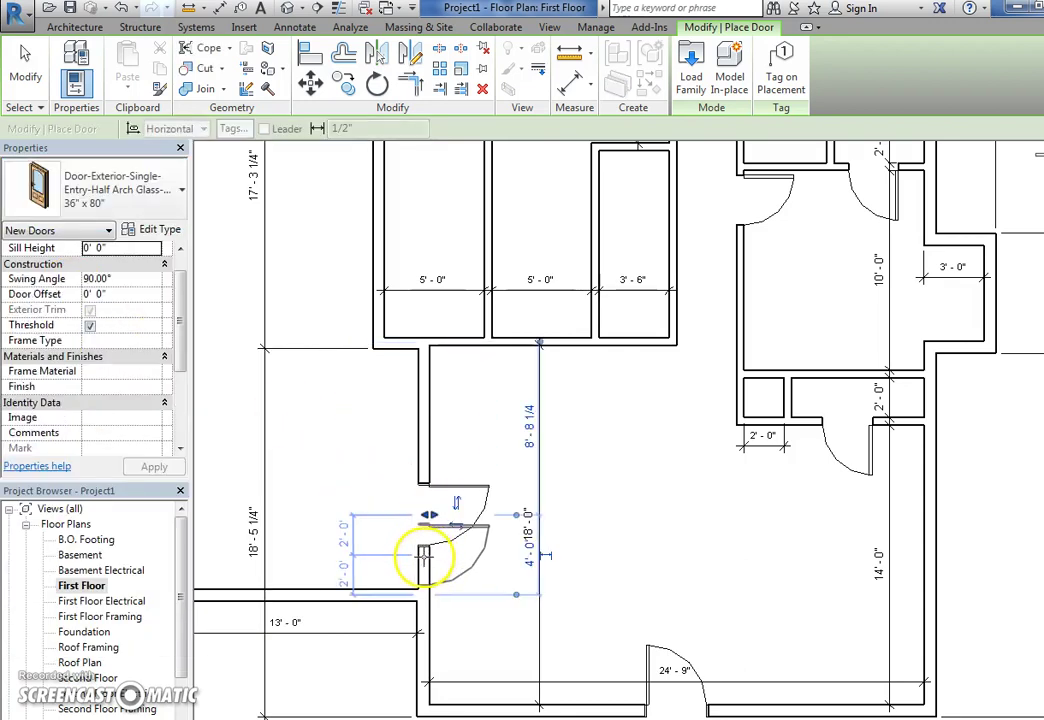
key(Escape)
key(Escape)
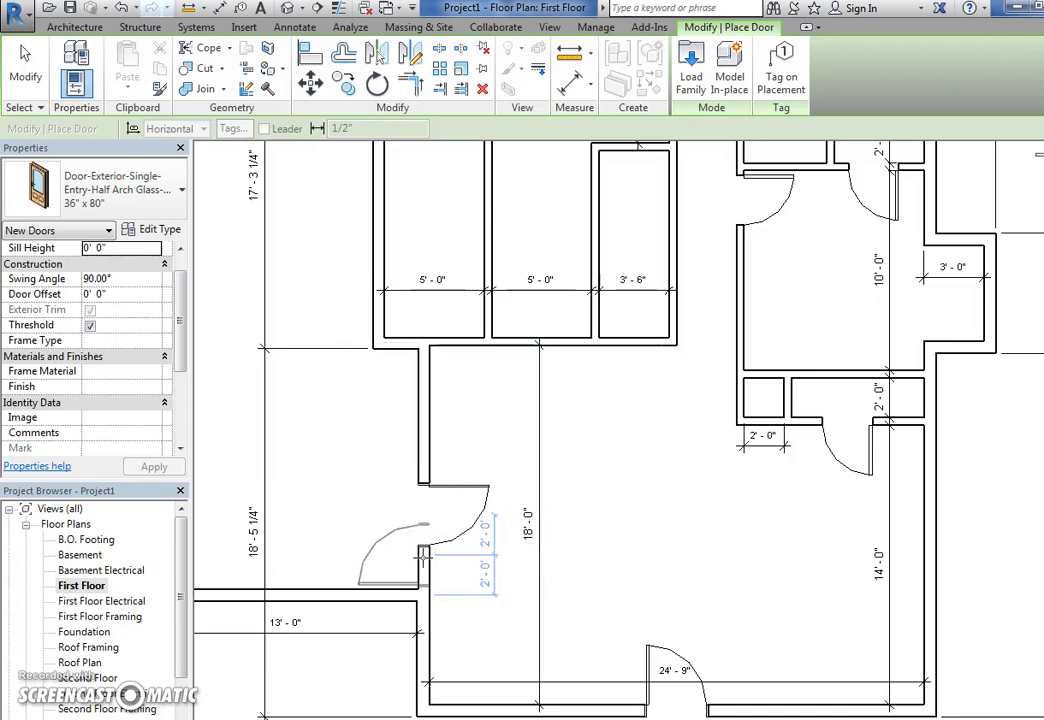
scroll(510, 500, down, 3)
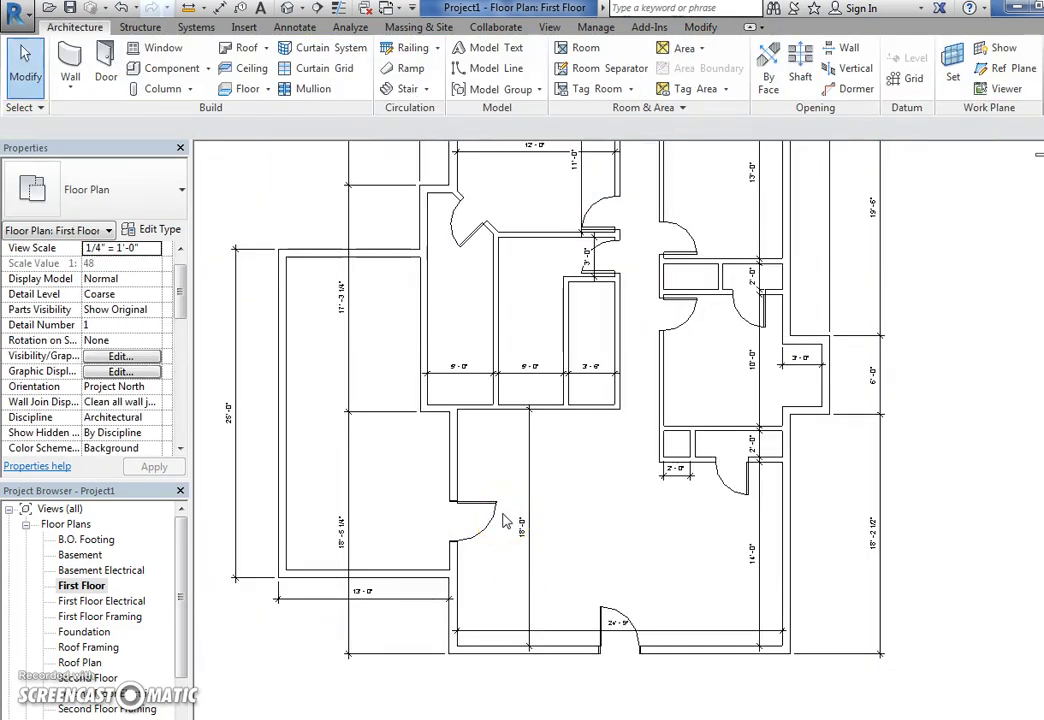
Step: Start saving the project and choose the drafting 1 folder within 2017-2018 school year on the H: drive as its location
click(272, 350)
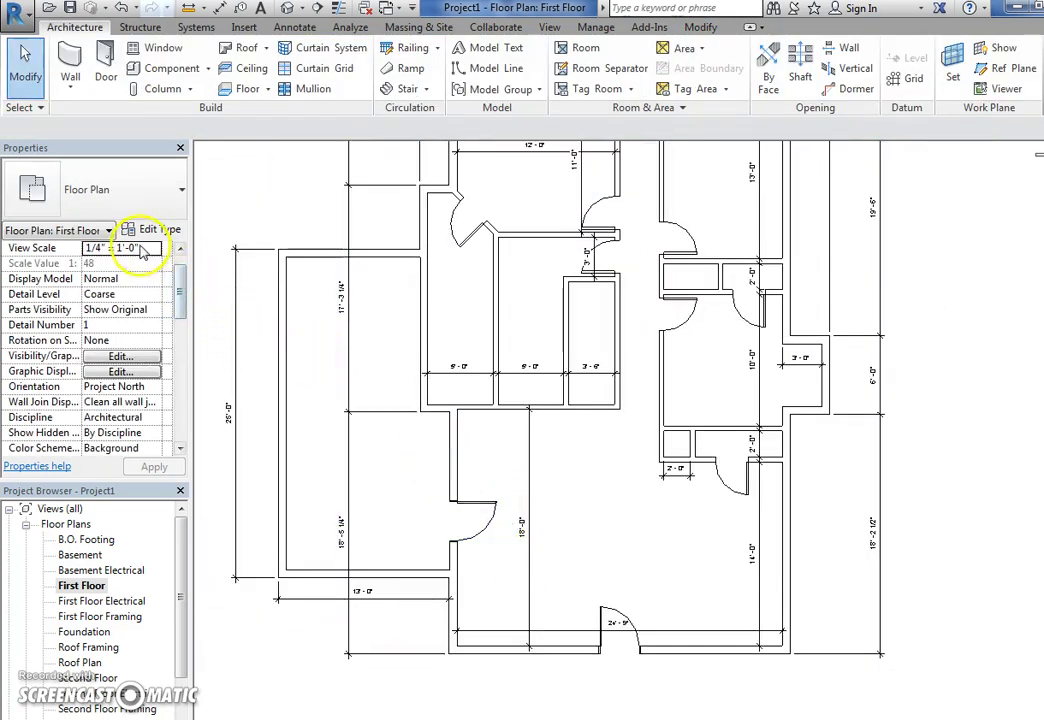
click(28, 50)
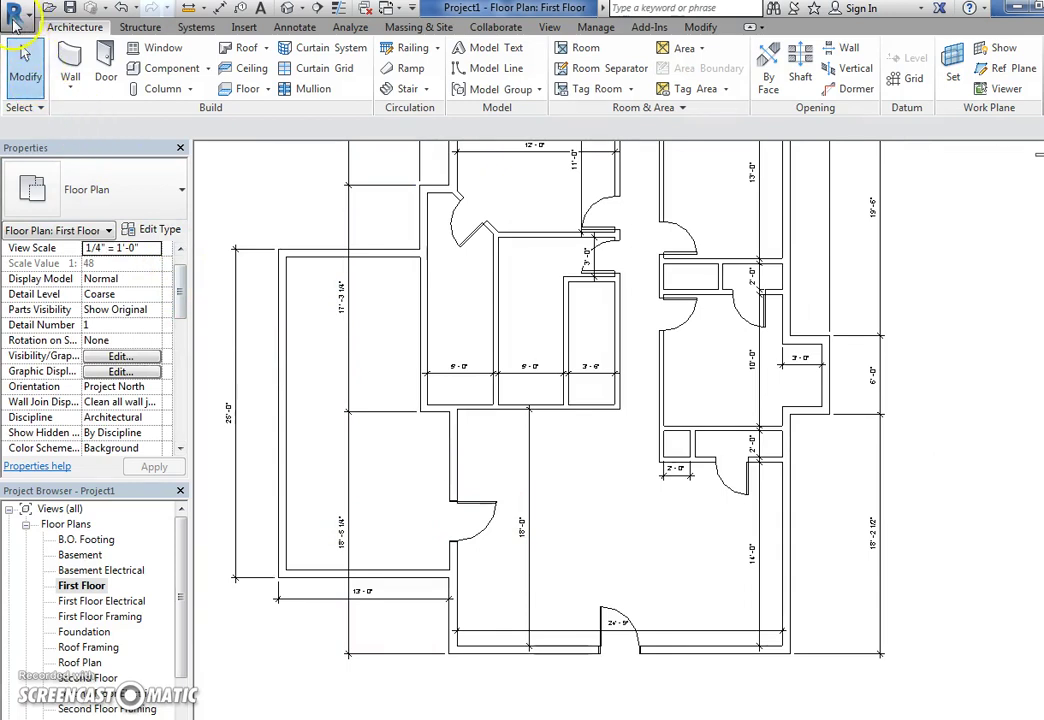
click(14, 18)
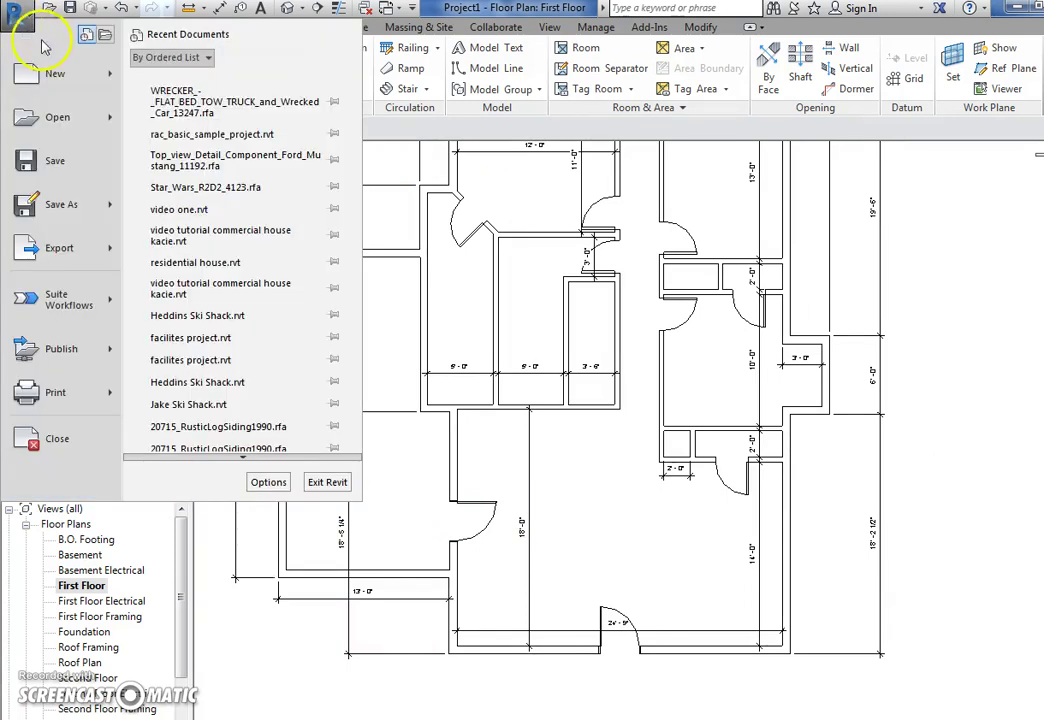
click(350, 198)
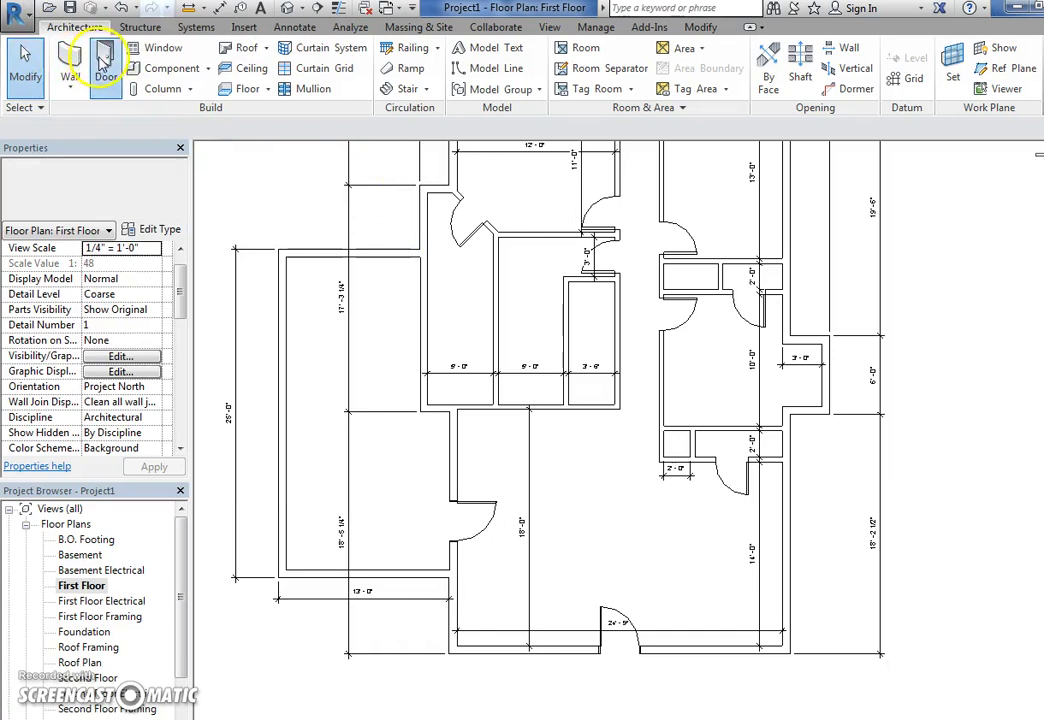
click(478, 386)
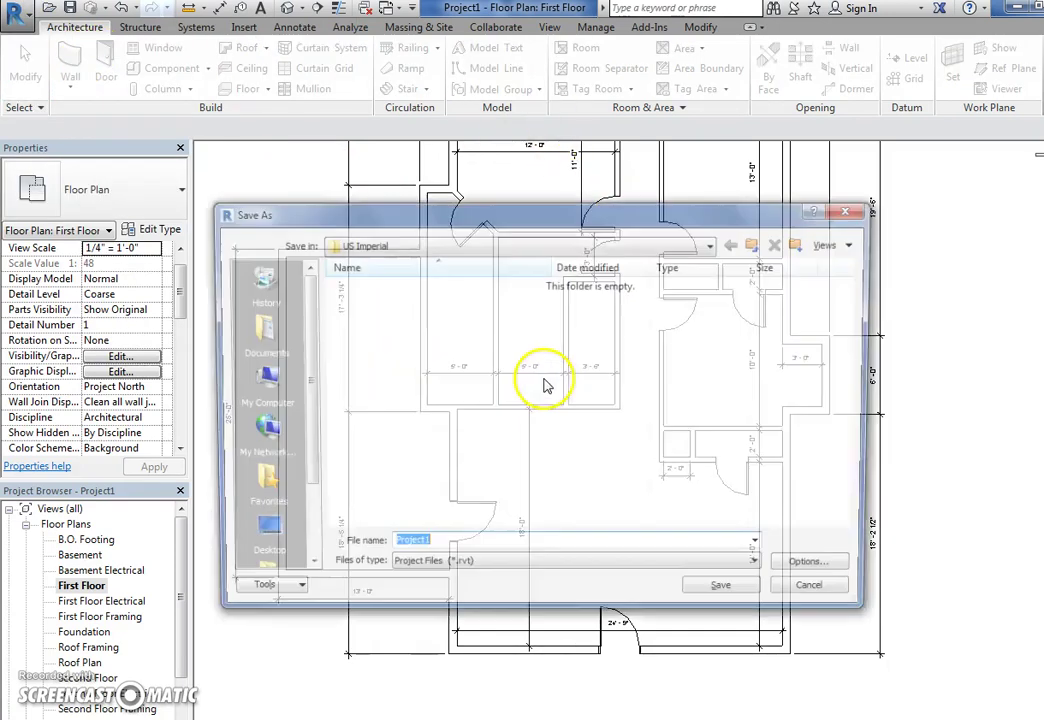
click(524, 243)
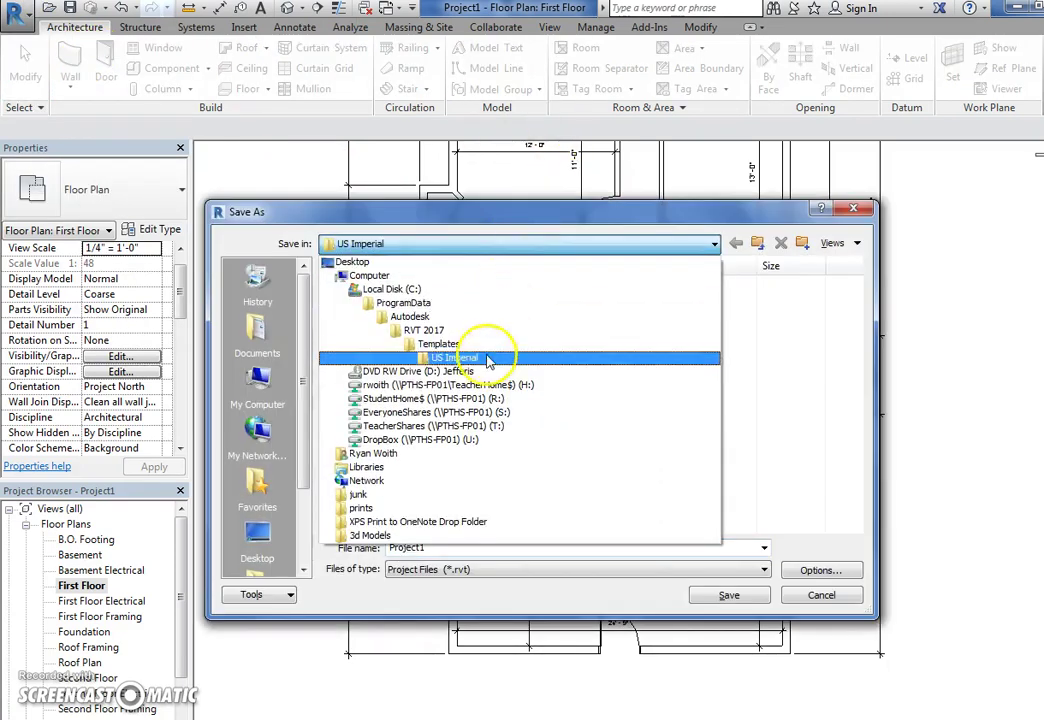
click(420, 381)
scroll(445, 395, down, 8)
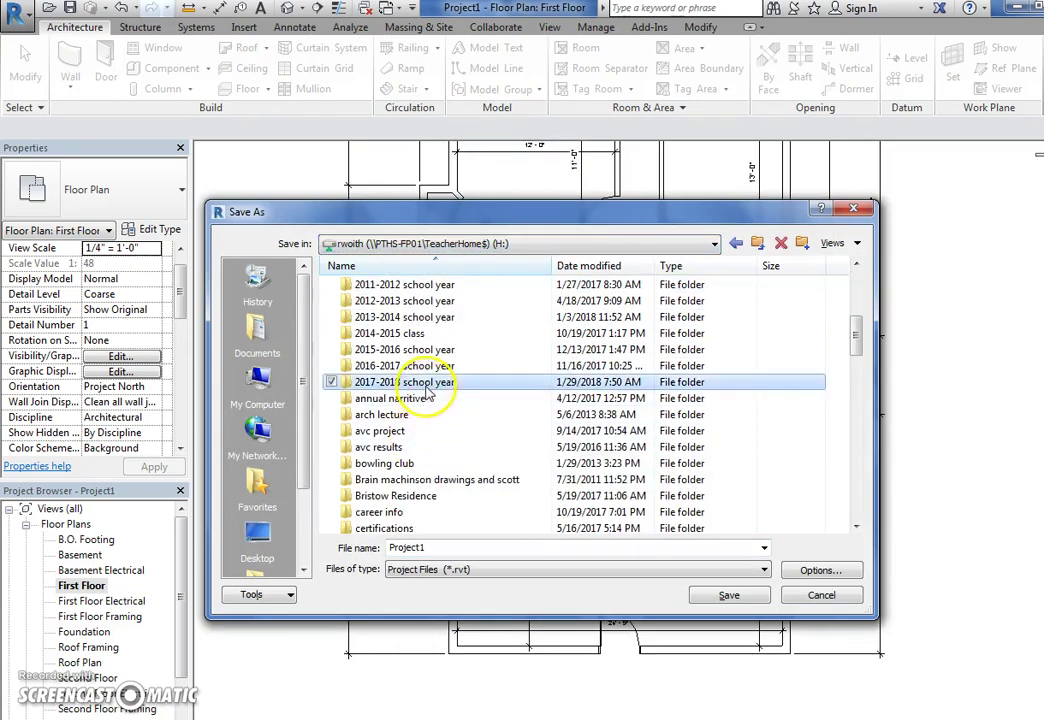
double_click(428, 383)
double_click(424, 349)
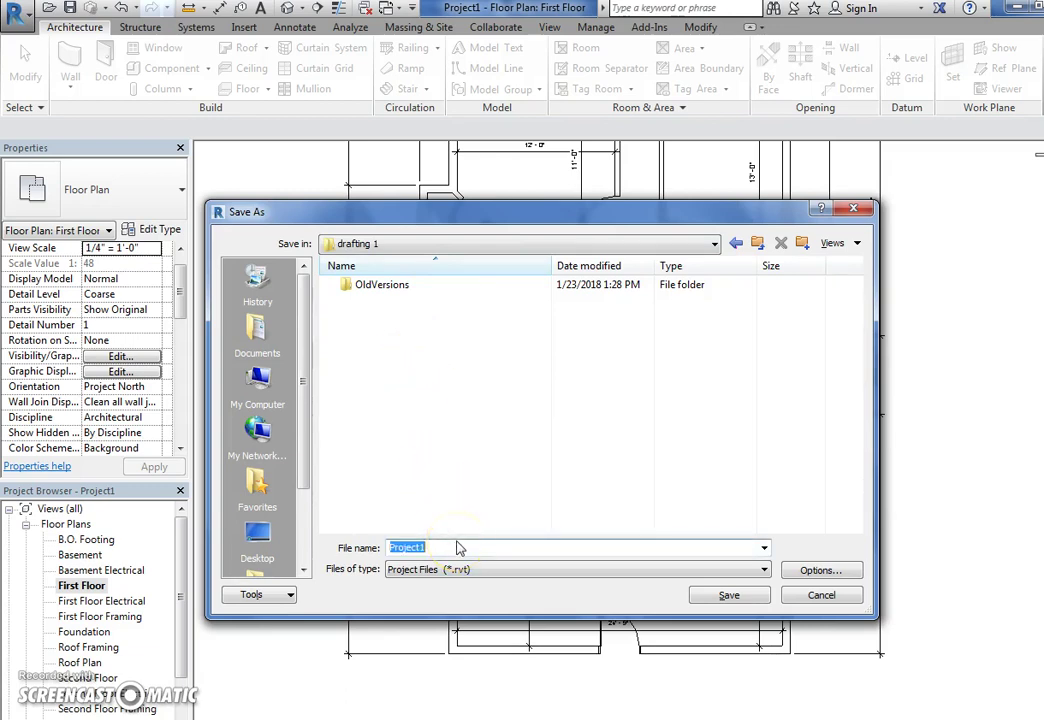
Step: Save the project file under the owner's surname followed by "drafting 1 fiirst house"
text(drafting 1 first house)
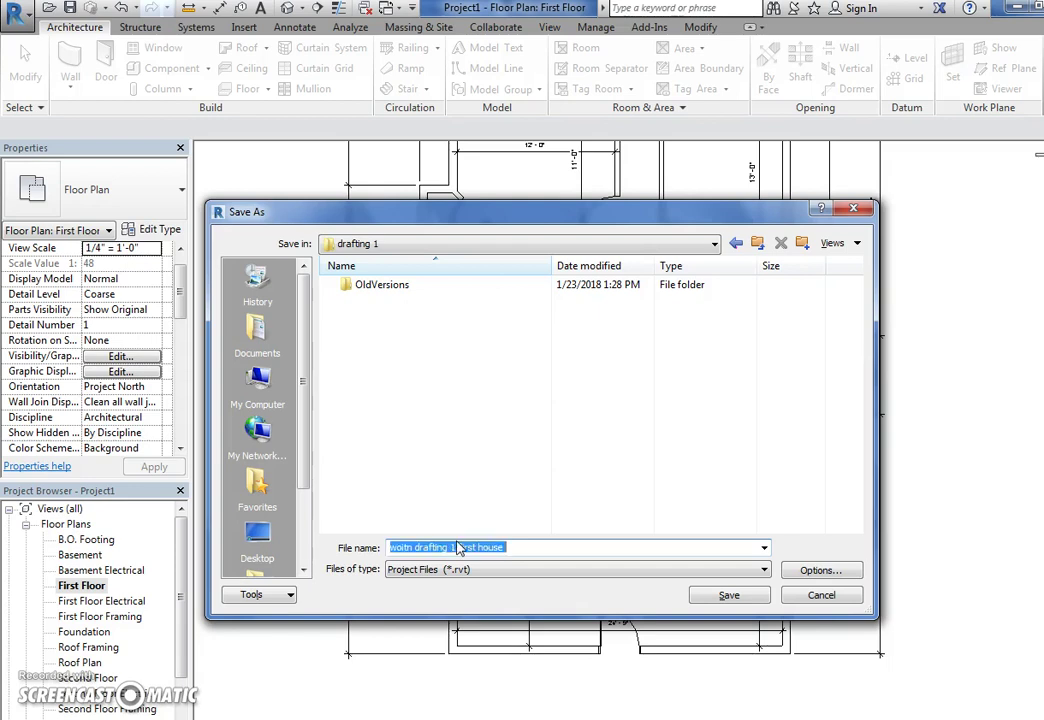
click(458, 548)
key(Return)
click(463, 521)
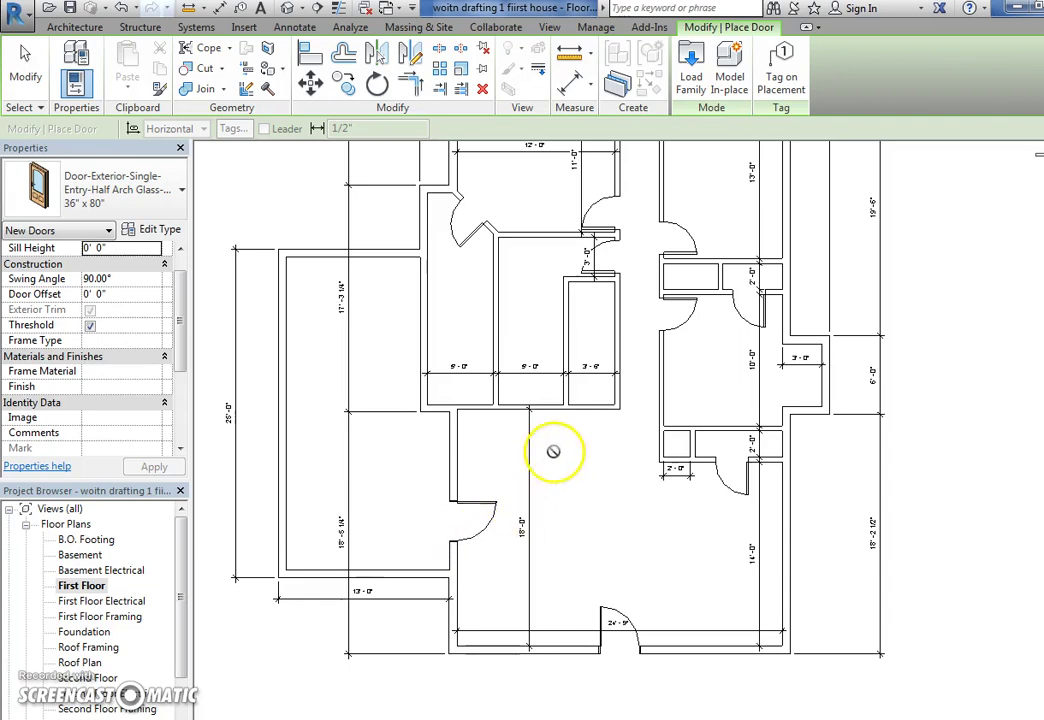
Step: Start loading a door family and open the autodesk seek files folder inside the teacher's folder on the EveryoneShares (S:) drive
click(691, 72)
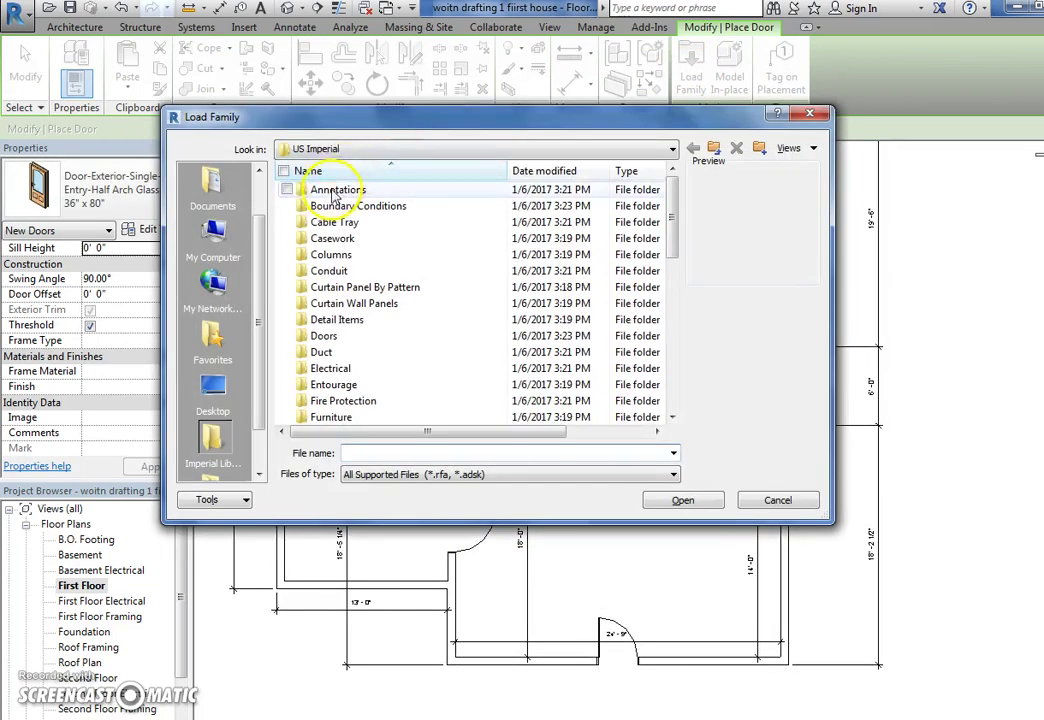
click(357, 150)
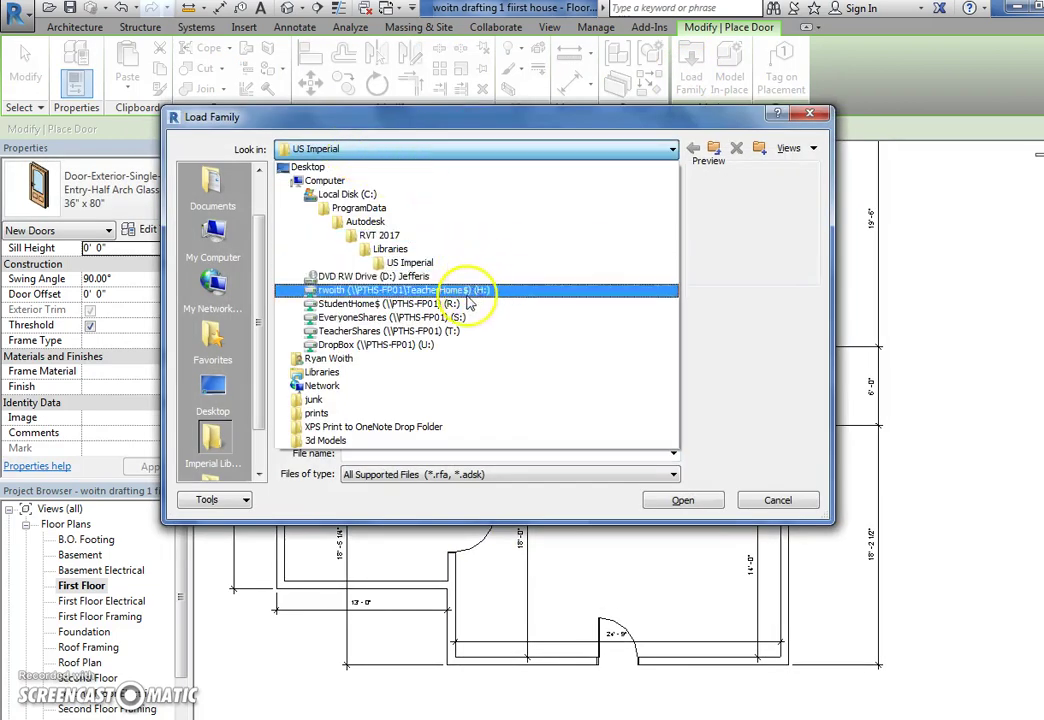
click(443, 318)
scroll(350, 310, down, 15)
scroll(343, 310, down, 2)
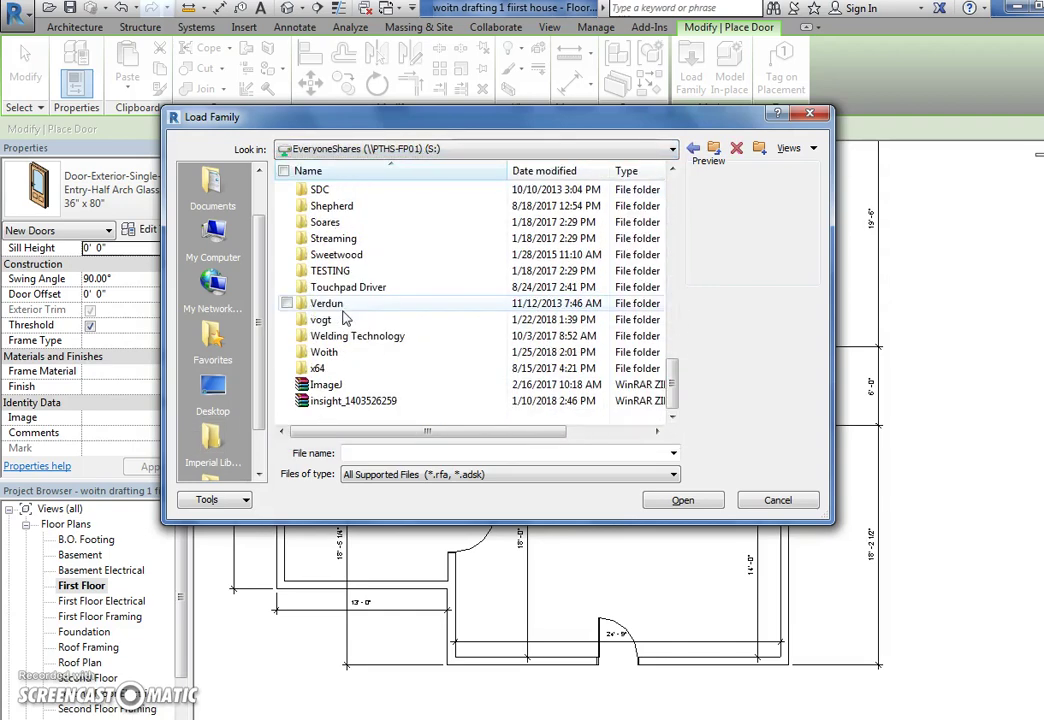
double_click(328, 354)
click(336, 308)
scroll(337, 310, down, 4)
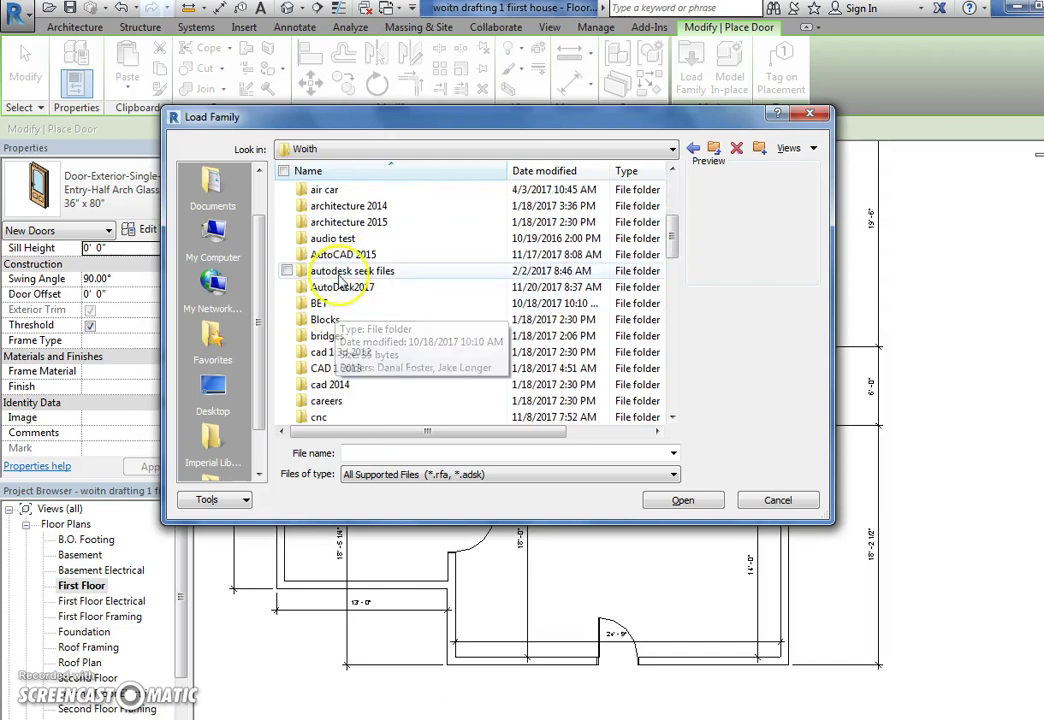
double_click(337, 272)
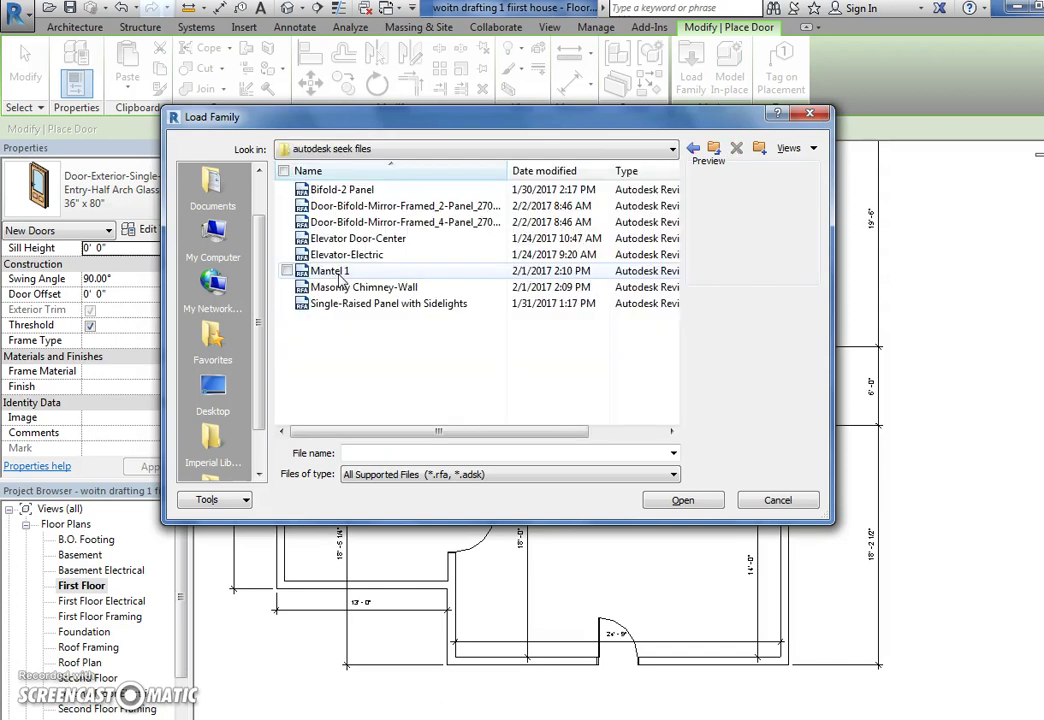
Step: Preview the listed families and load the Door-Bifold-Mirror-Framed_2-Panel_2700 door family
click(350, 255)
click(347, 237)
click(349, 222)
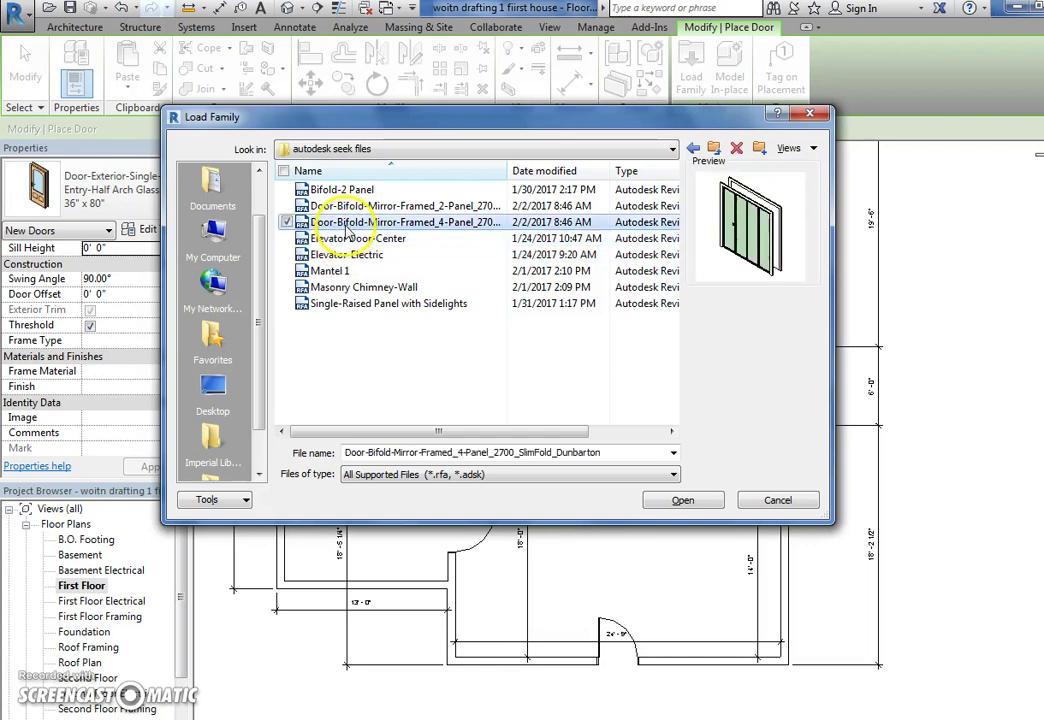
click(352, 207)
click(351, 222)
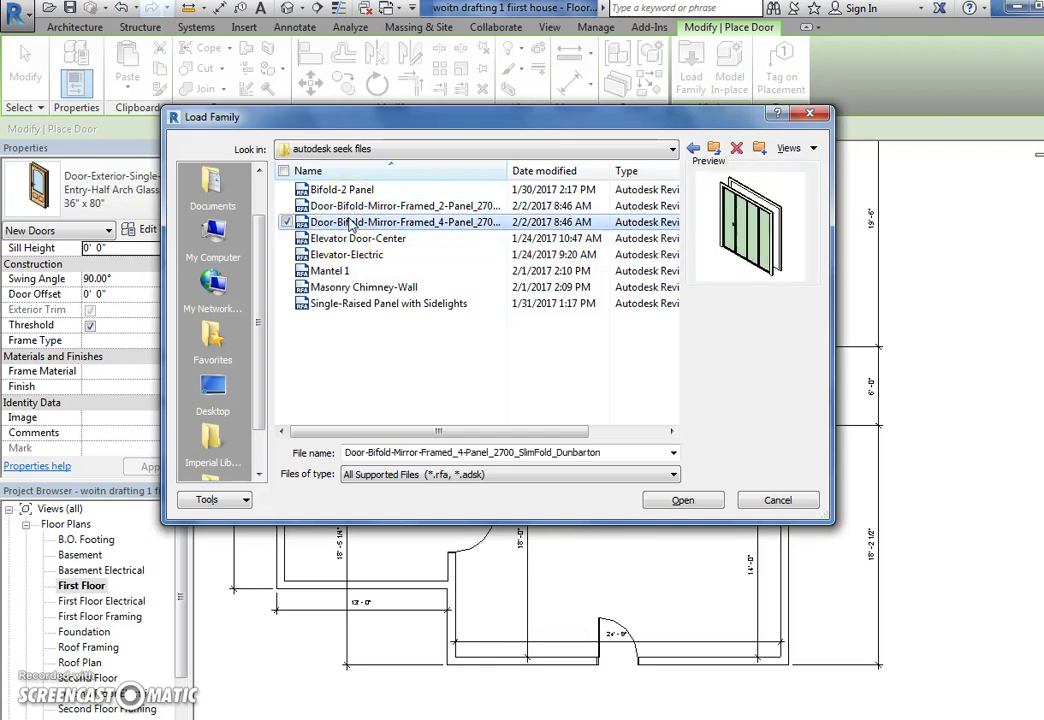
double_click(356, 208)
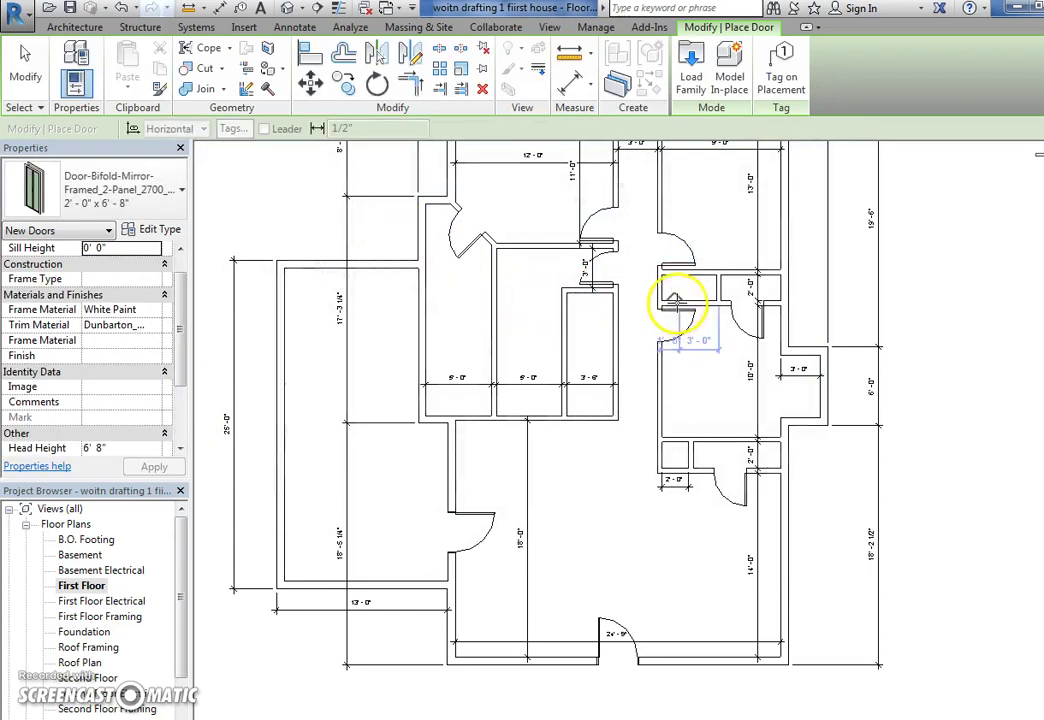
Step: Place 2'-0" x 6'-8" two-panel bifold doors in the small 2'-0" closet's hallway wall and centred at 2'-3" in the closet wall below the 13'-0" room
click(660, 452)
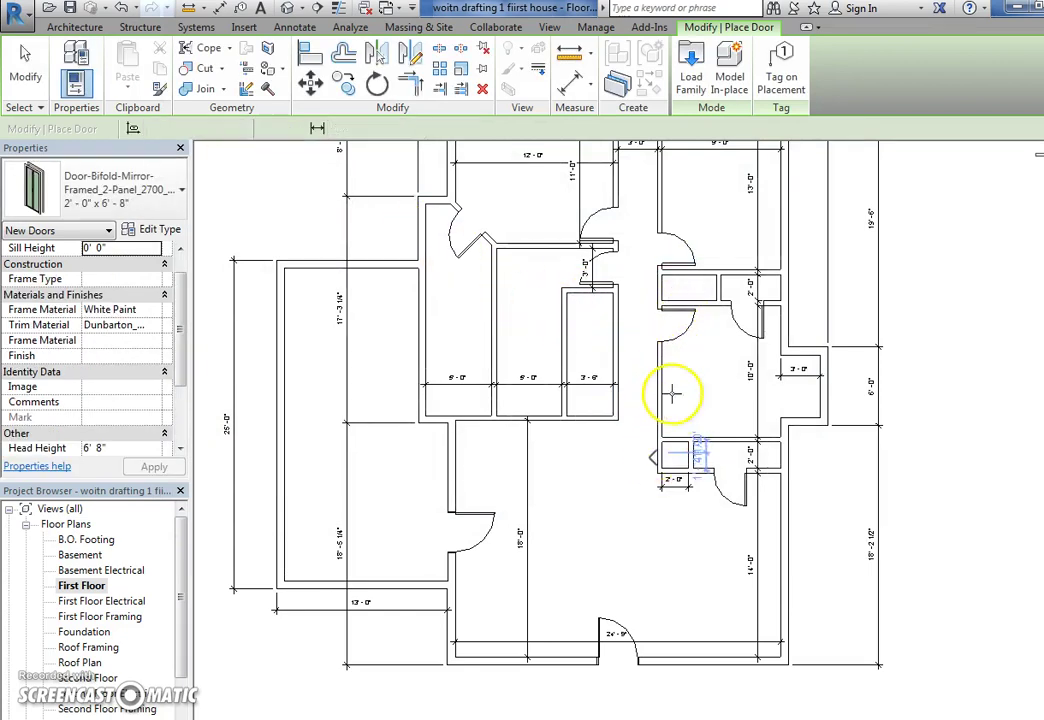
click(686, 262)
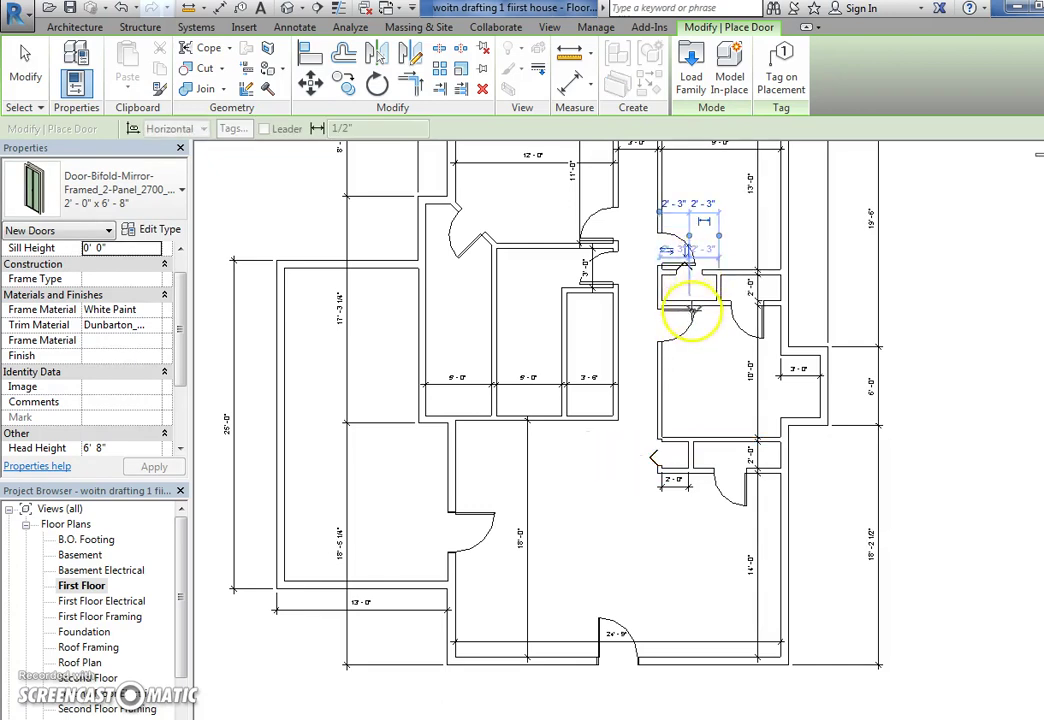
middle_drag(700, 318, 725, 410)
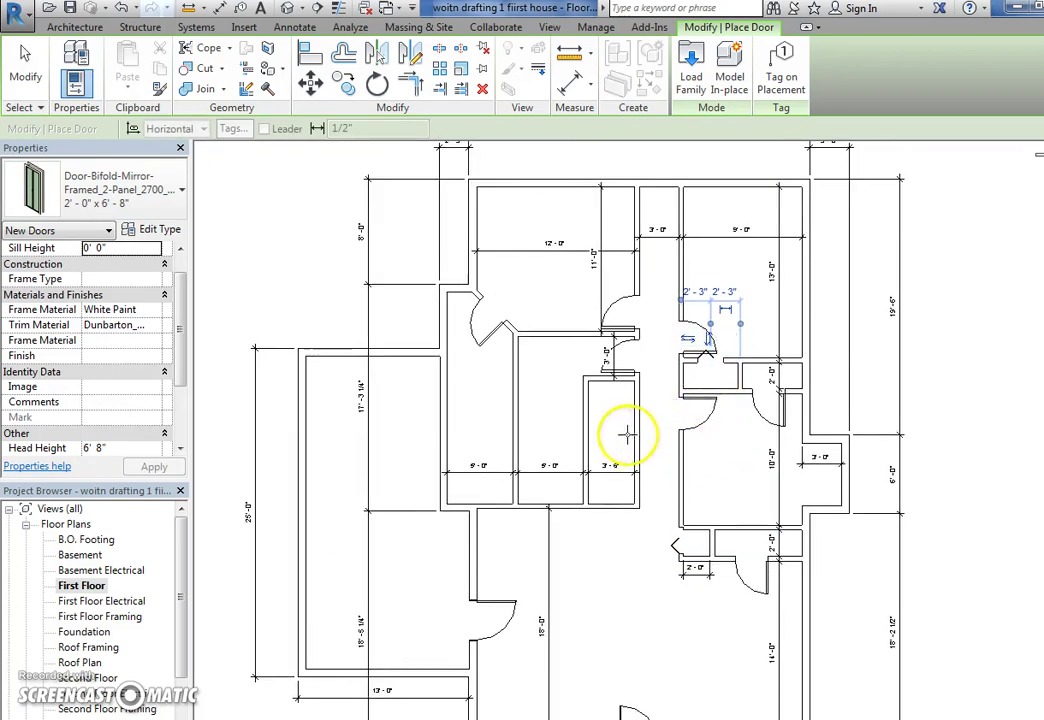
Step: Reopen the teacher's autodesk seek files folder on the EveryoneShares (S:) drive to load another family
click(691, 72)
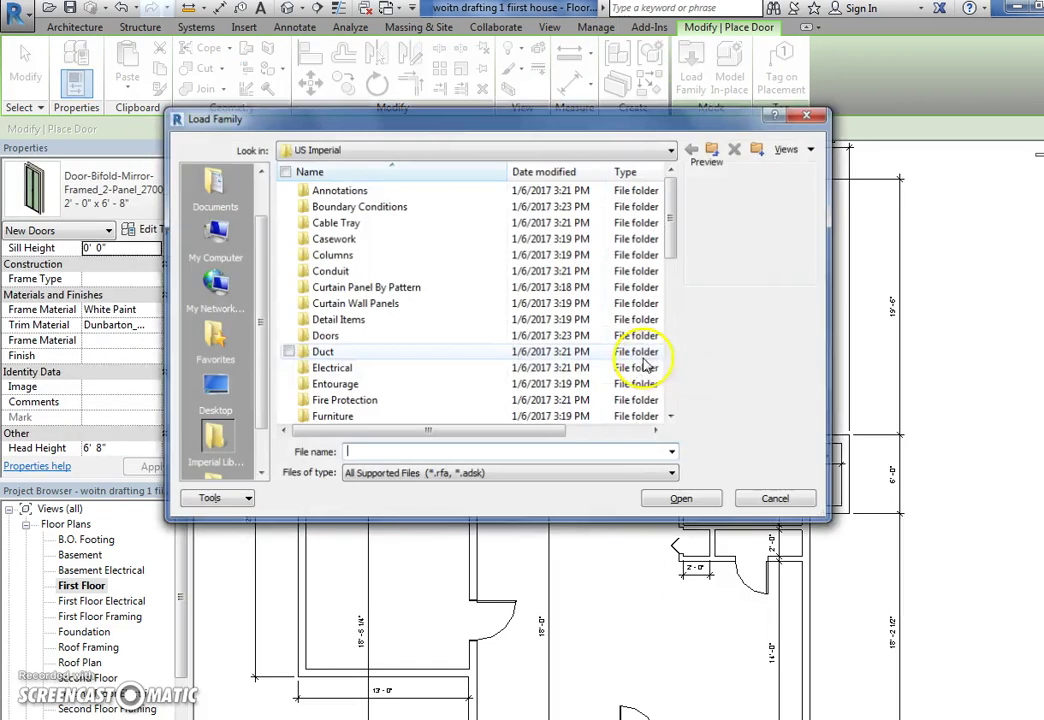
click(670, 150)
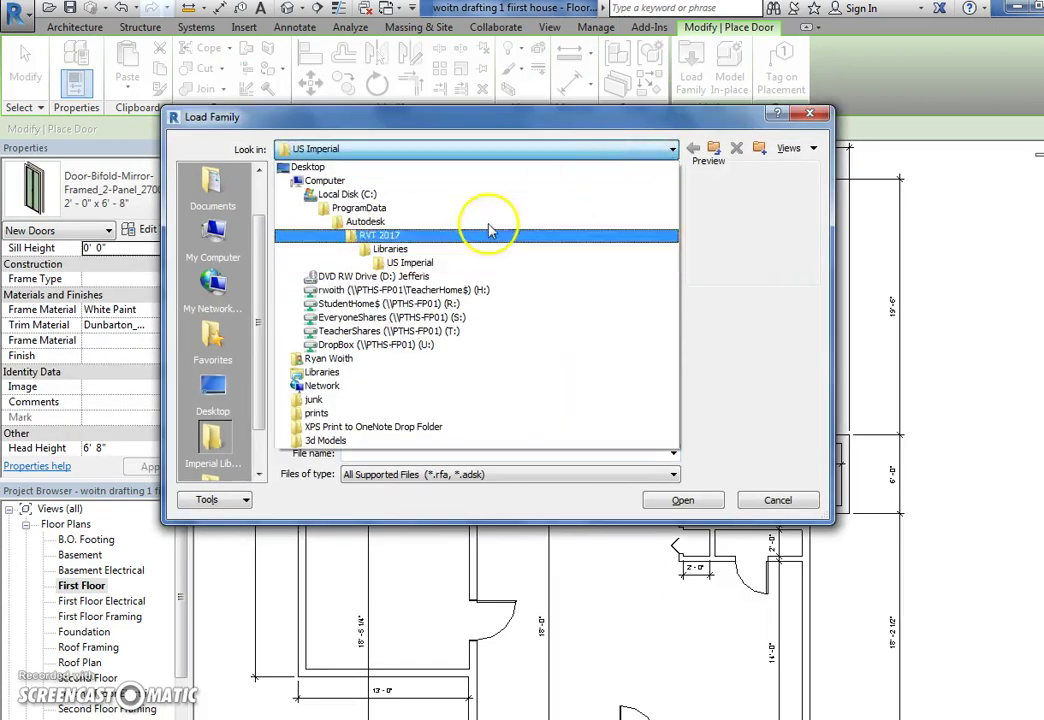
click(430, 317)
scroll(410, 326, down, 7)
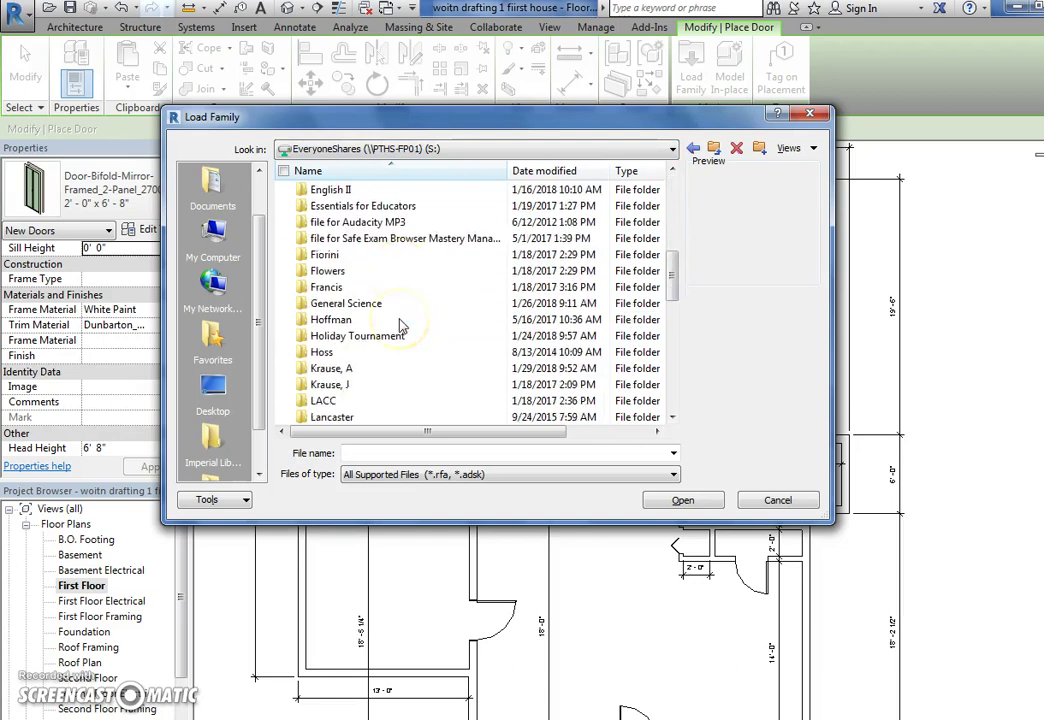
scroll(400, 326, down, 10)
double_click(373, 385)
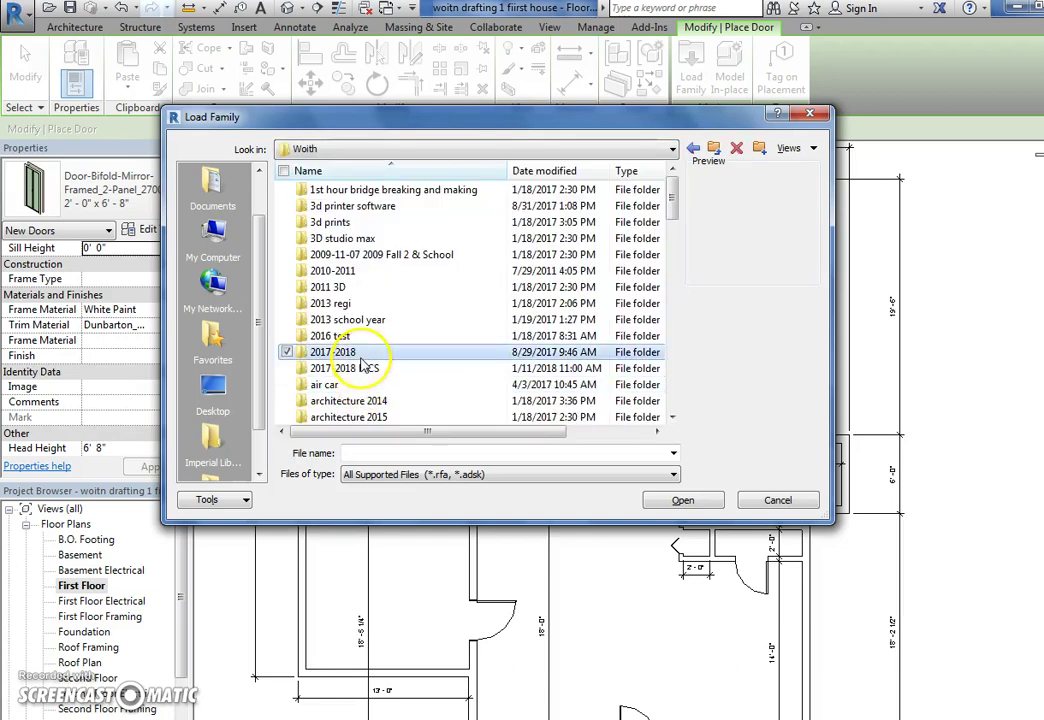
scroll(365, 368, down, 2)
double_click(380, 358)
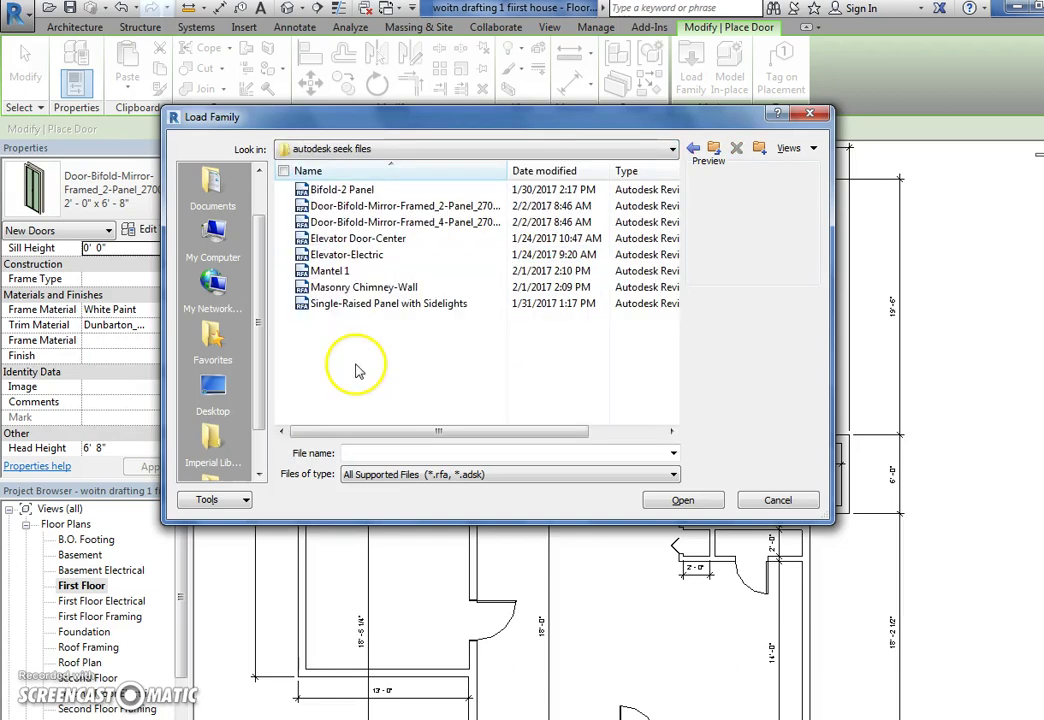
Step: Load the Door-Bifold-Mirror-Framed_4-Panel_2700 family and centre its 6'-0" x 6'-8" type at 4'-10 1/2" in the 3'-6" closet's hallway wall
double_click(385, 220)
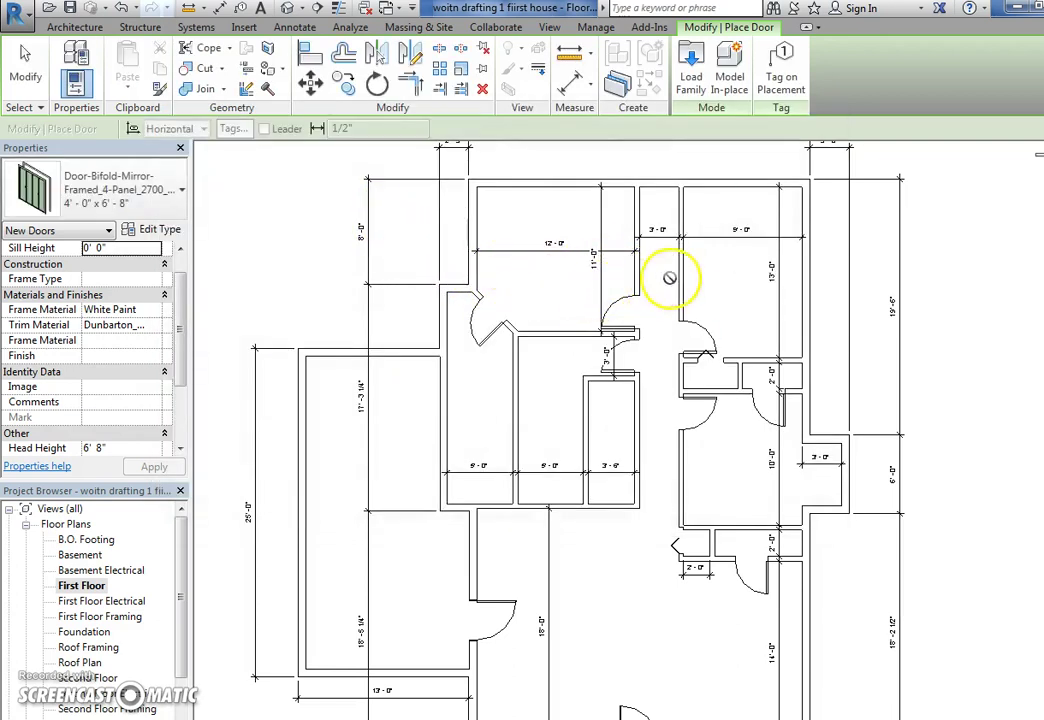
click(121, 196)
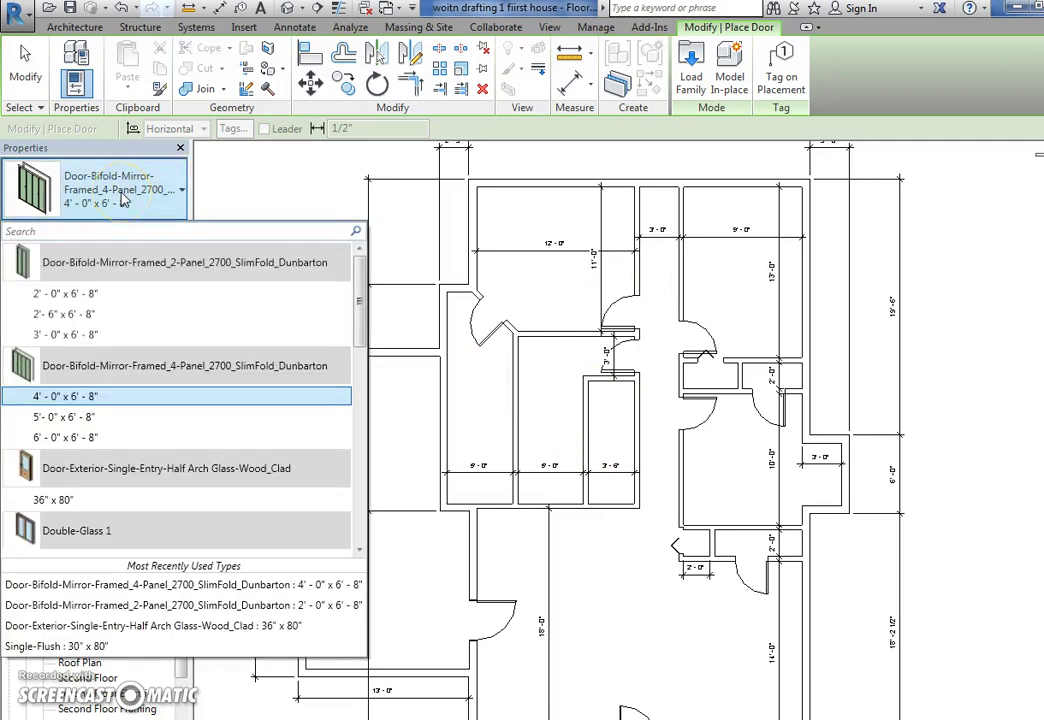
click(100, 436)
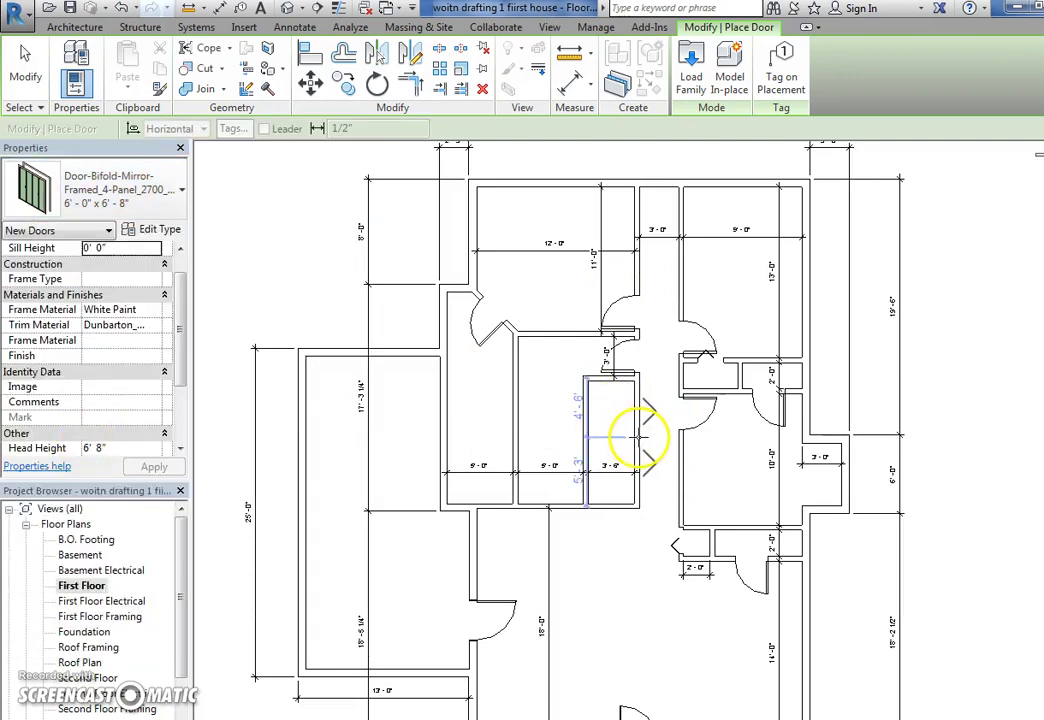
click(642, 440)
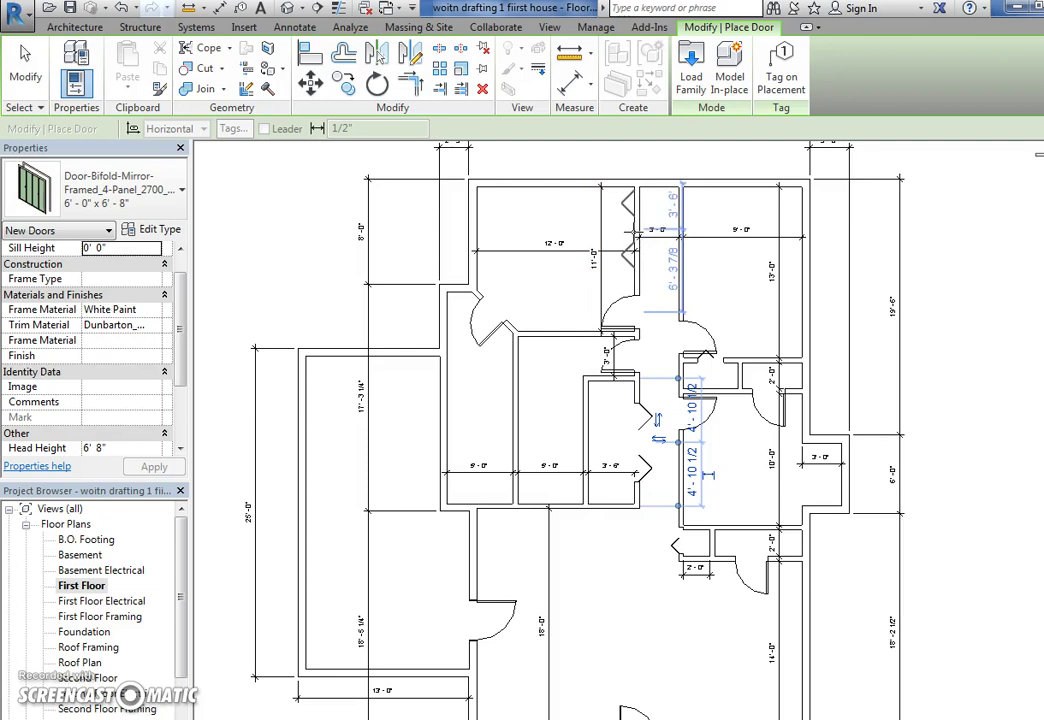
click(182, 193)
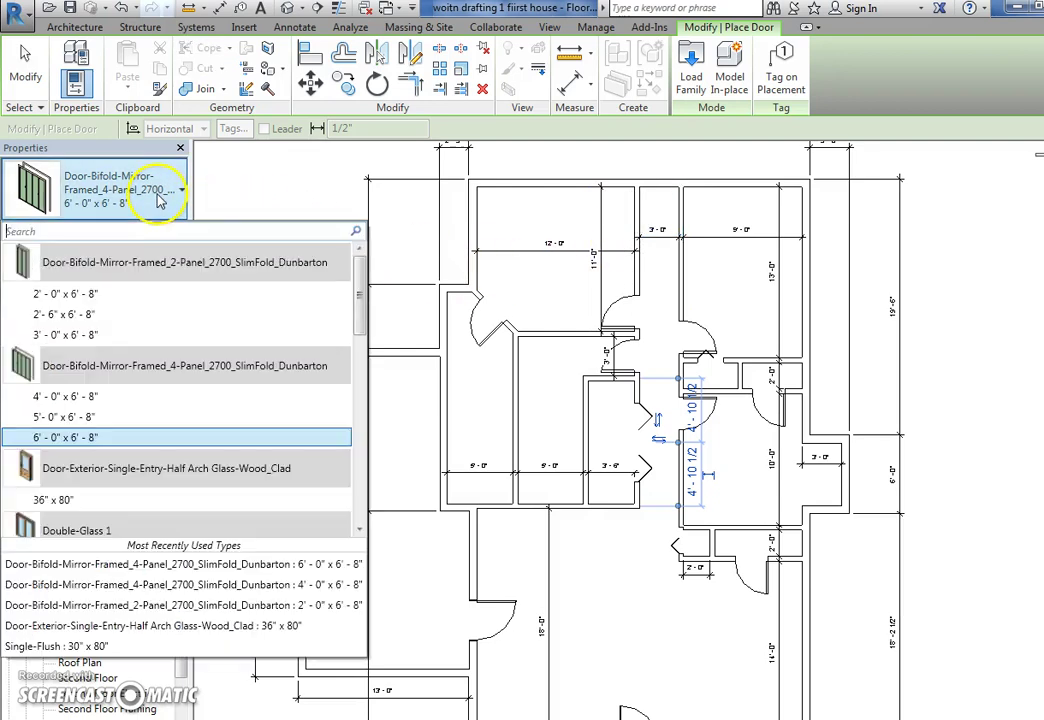
scroll(115, 368, down, 2)
scroll(112, 378, down, 2)
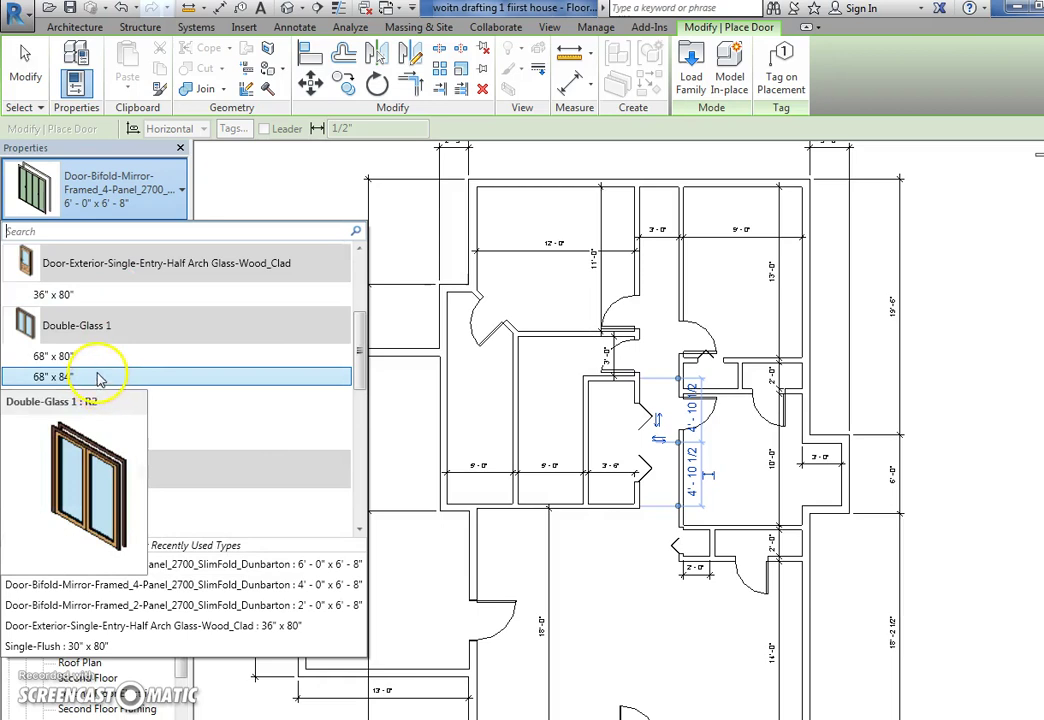
click(108, 355)
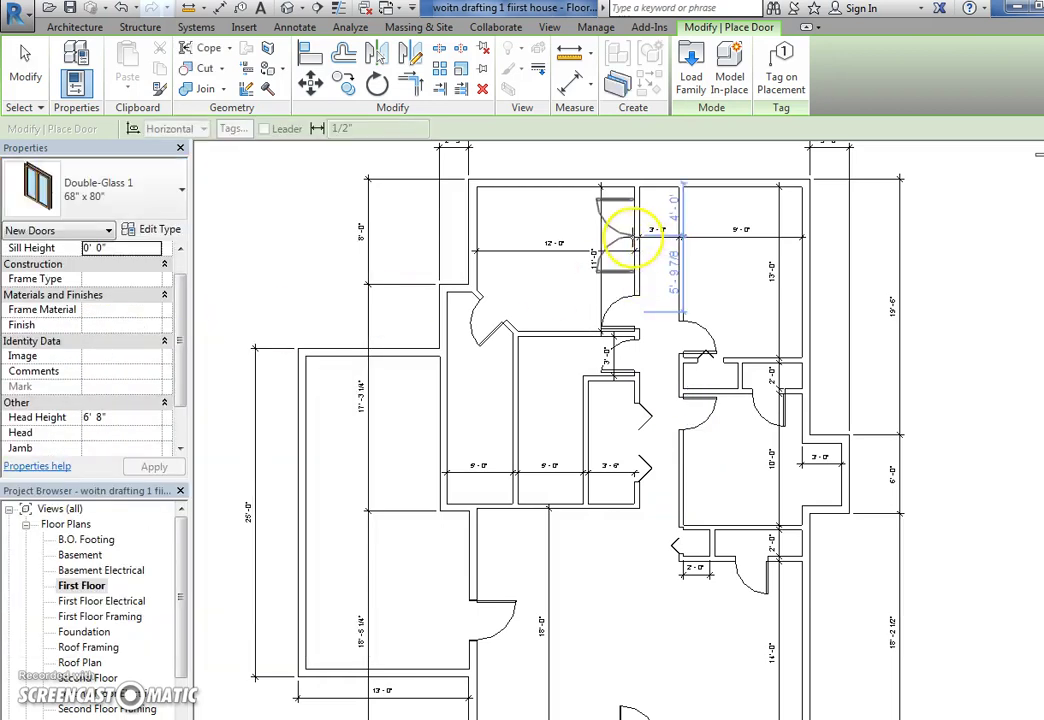
Step: Place a 5'-0" x 6'-8" four-panel bifold door between the 12'-0" room and the 3'-0" space, about 4'-0" from the exterior wall
click(139, 207)
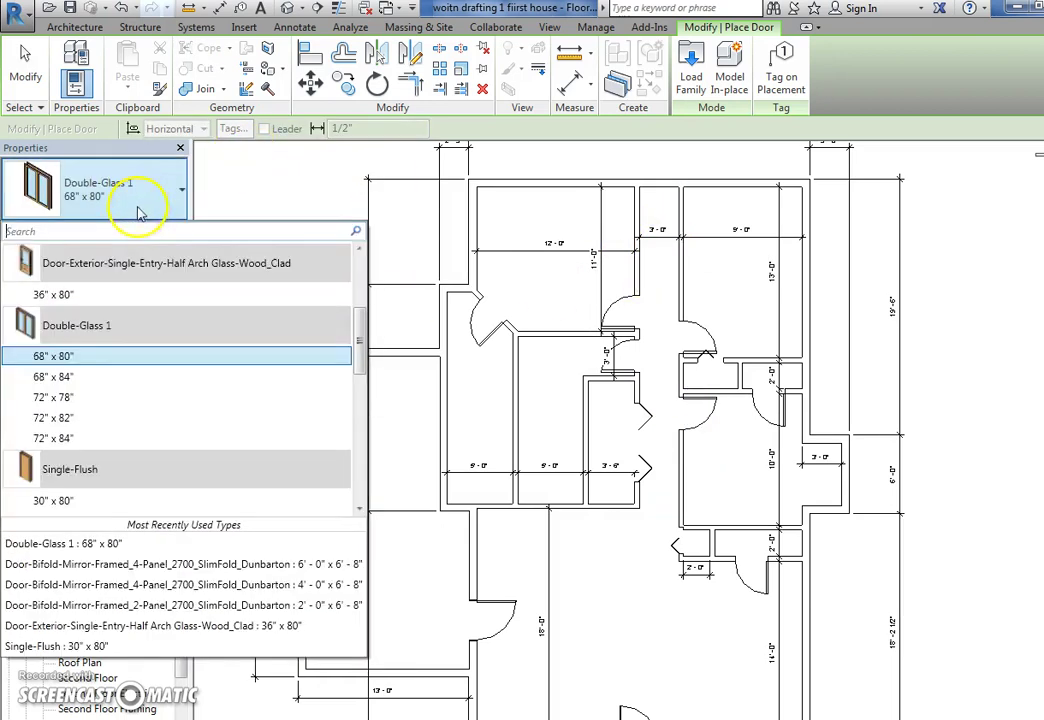
scroll(133, 366, down, 6)
scroll(133, 366, down, 1)
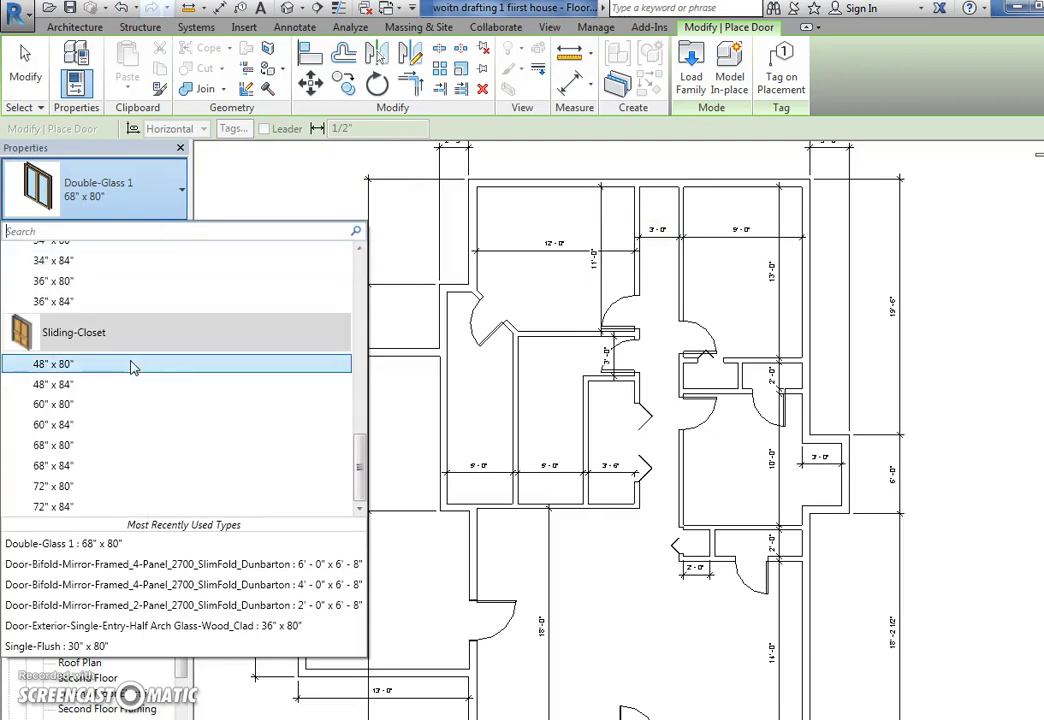
scroll(133, 366, up, 3)
scroll(133, 366, up, 5)
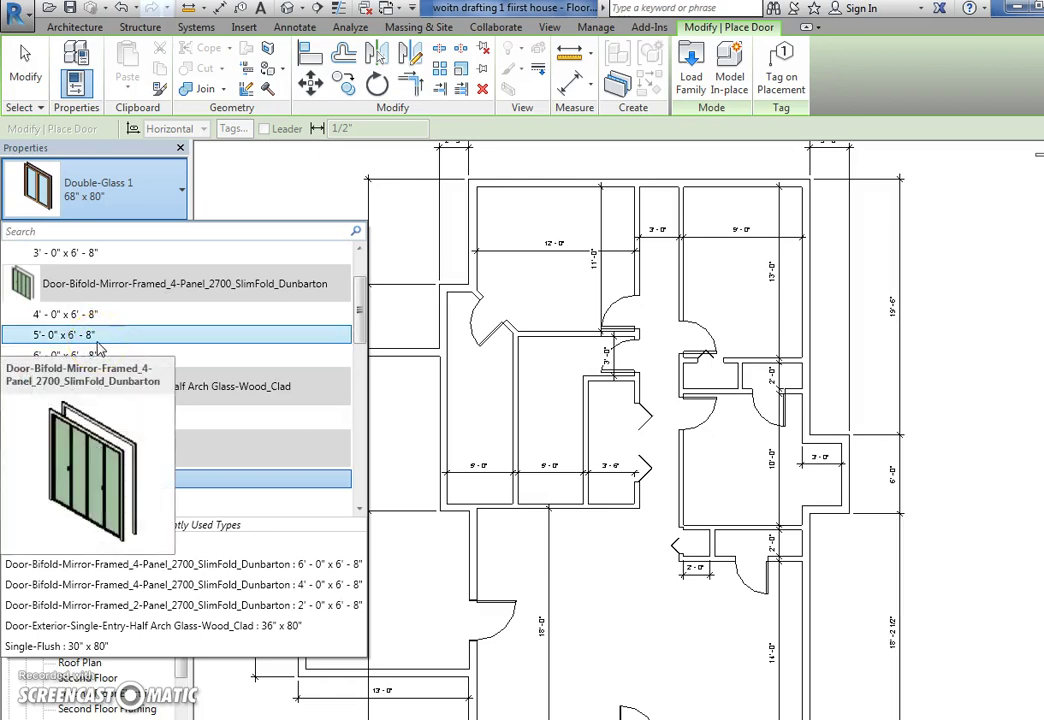
click(97, 339)
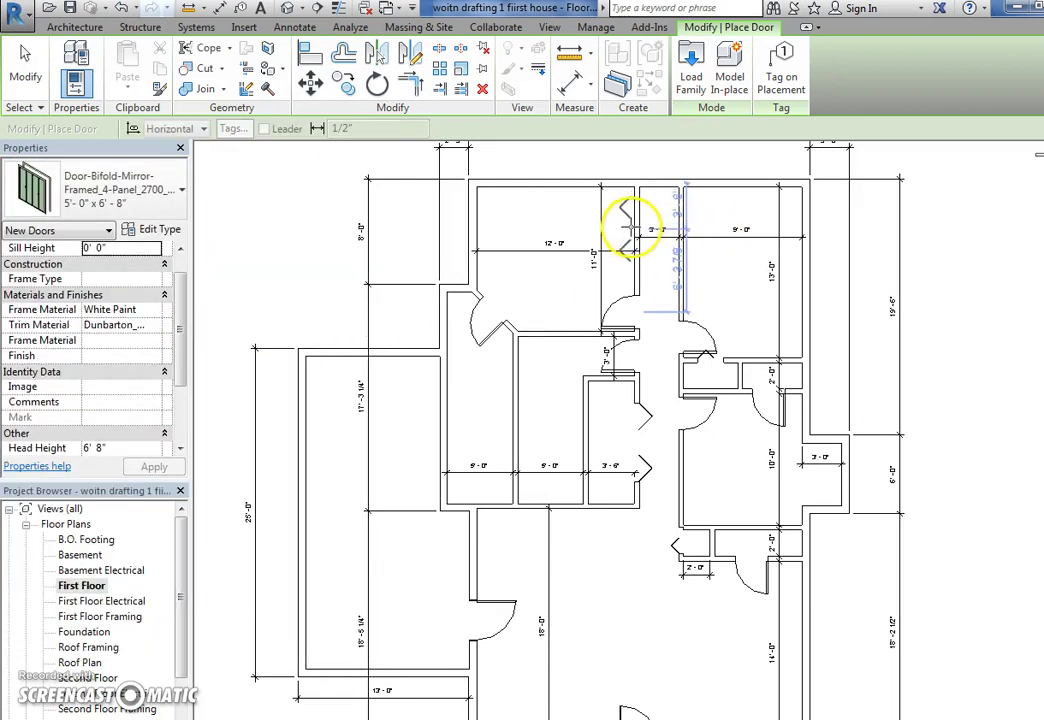
click(625, 232)
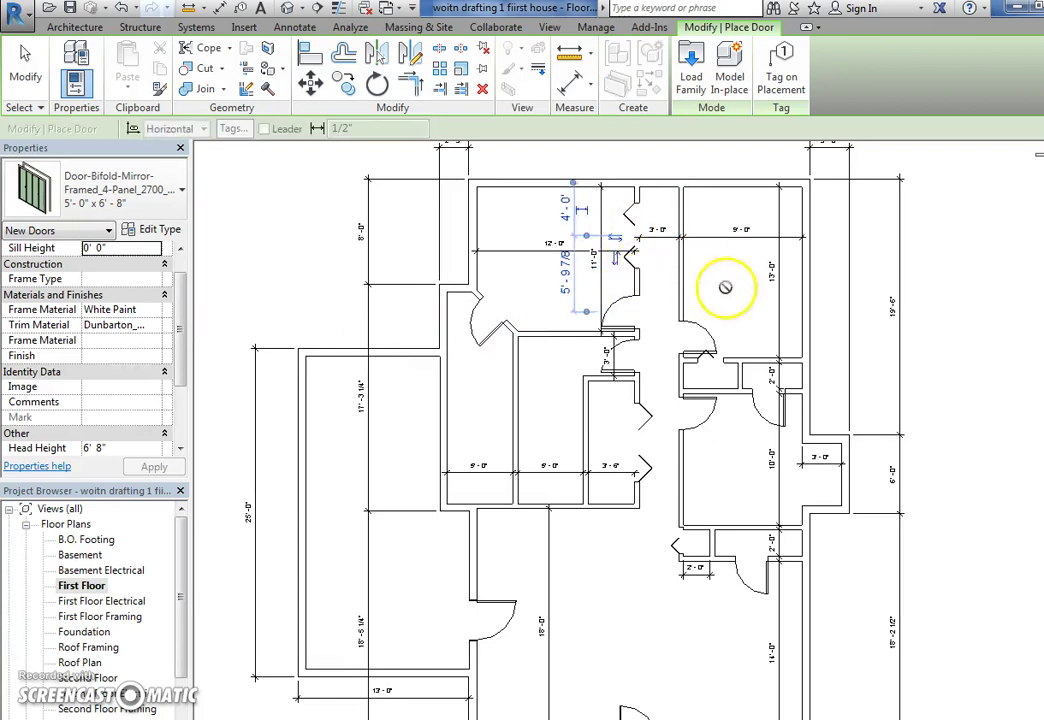
Step: Draw an Interior - 4 1/2" Partition wall across the 3'-0" space just below the new bifold door, enclosing the closet
click(78, 28)
click(70, 75)
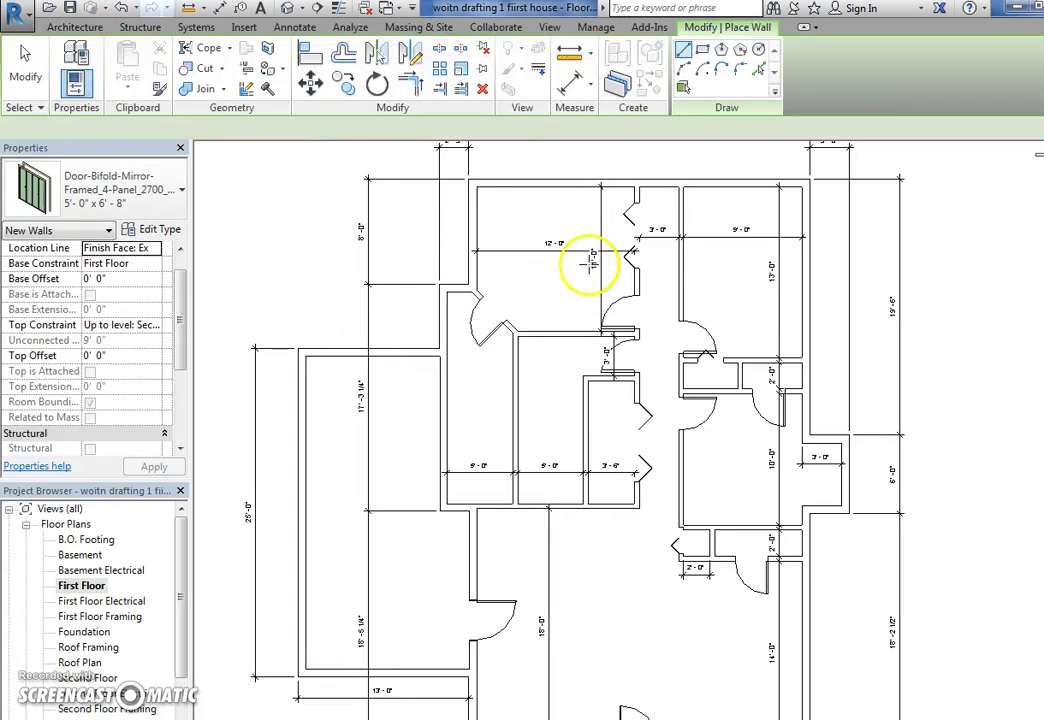
click(110, 195)
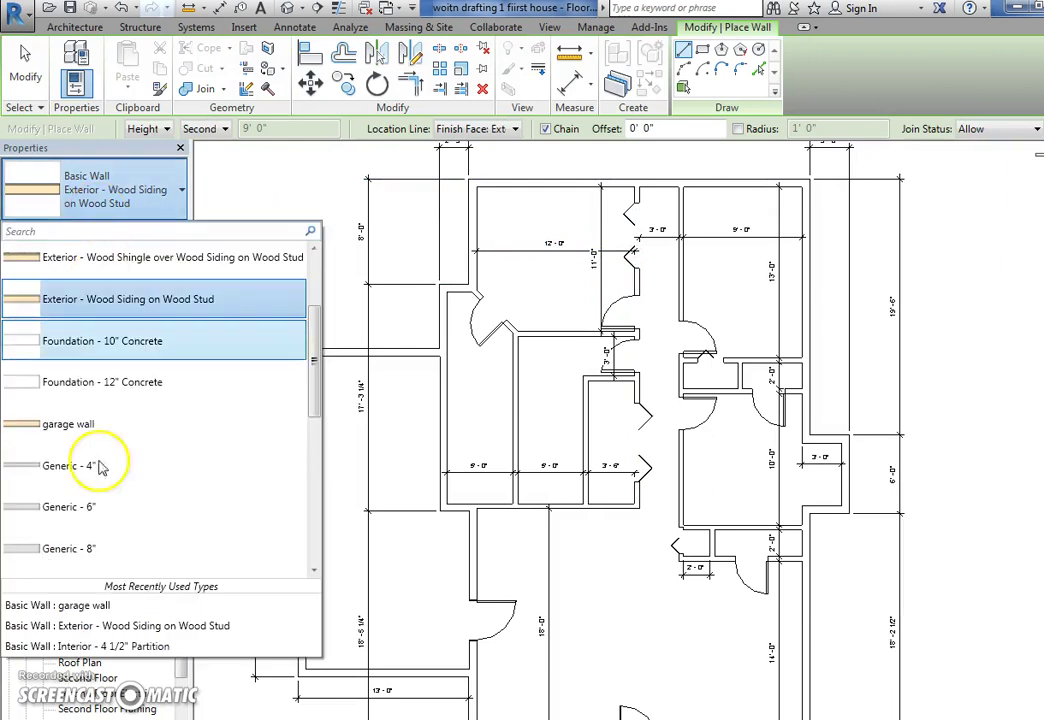
click(100, 646)
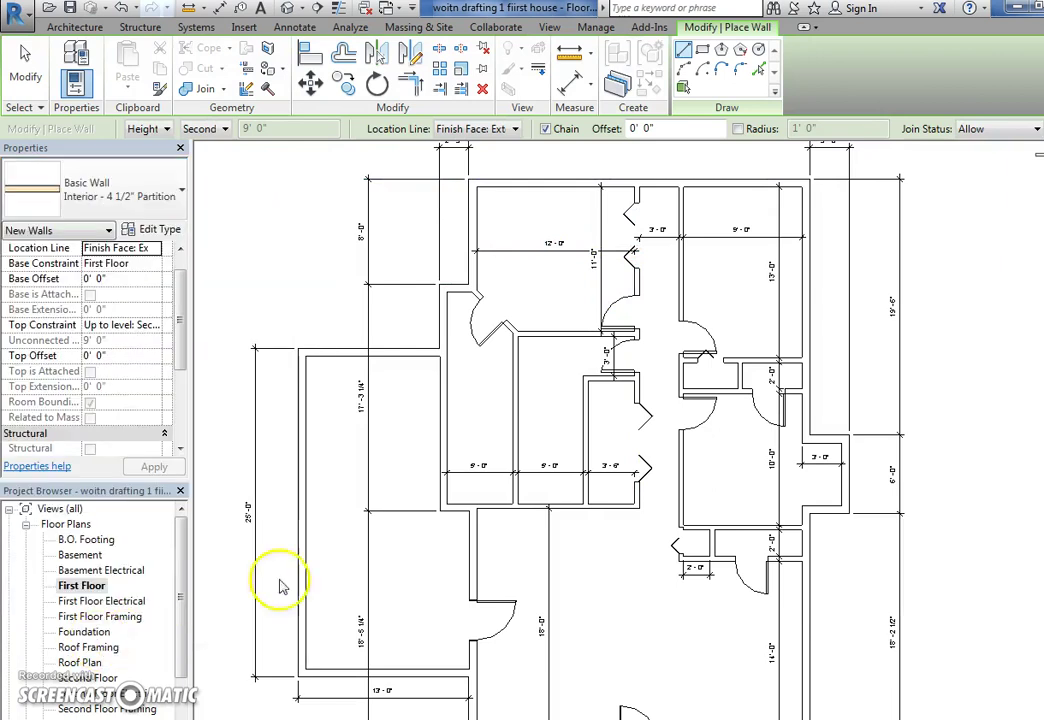
click(638, 278)
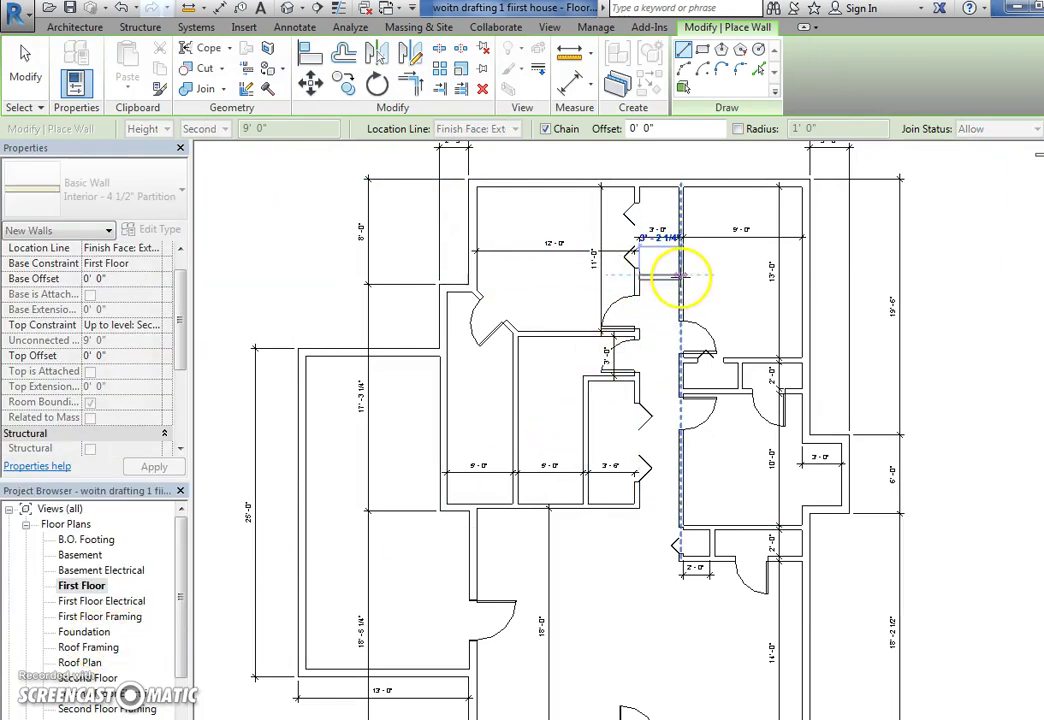
click(679, 276)
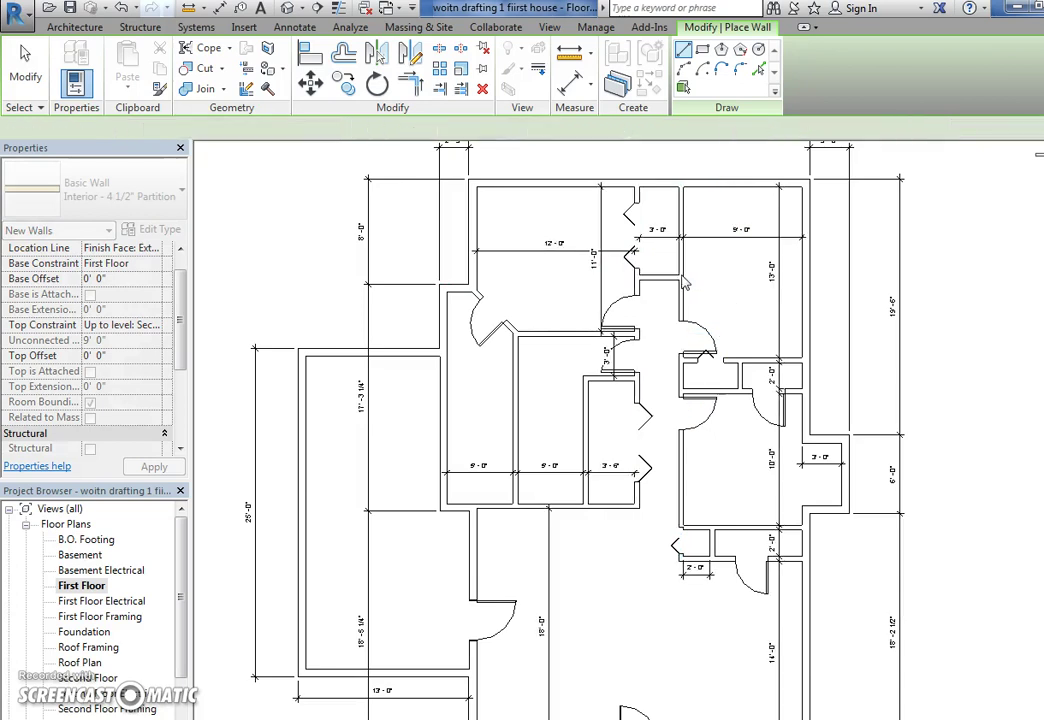
key(Escape)
key(Escape)
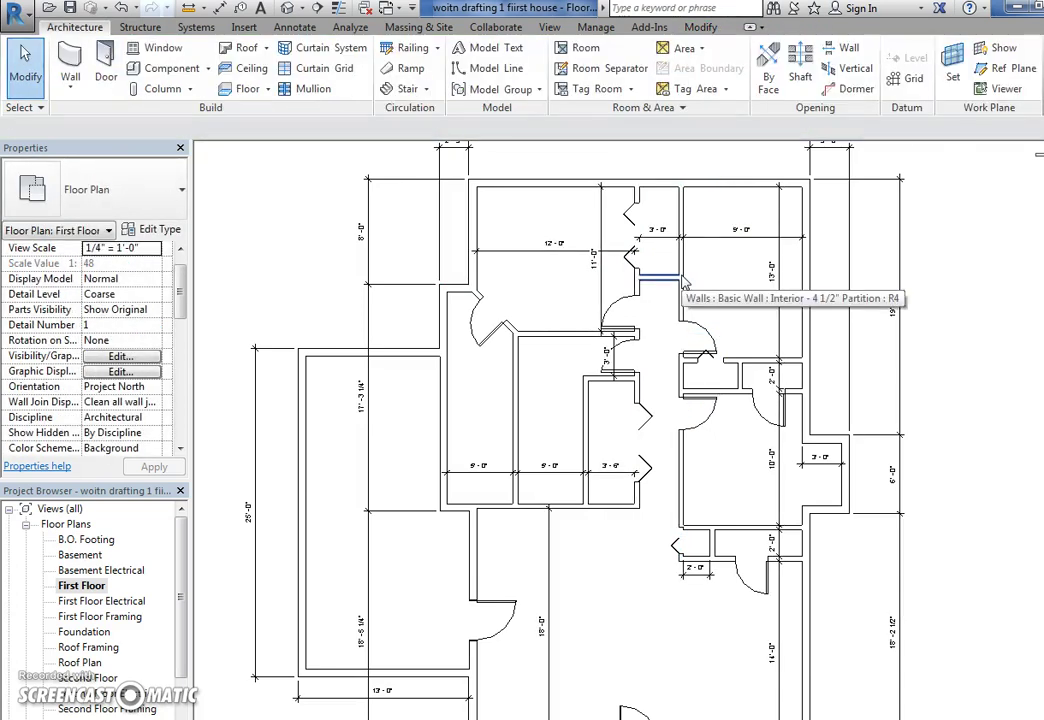
Step: Place four 36" x 48" Double Hung with Trim windows in the front wall, a pair 3'-6" apart on each side of the entry door
scroll(664, 385, down, 3)
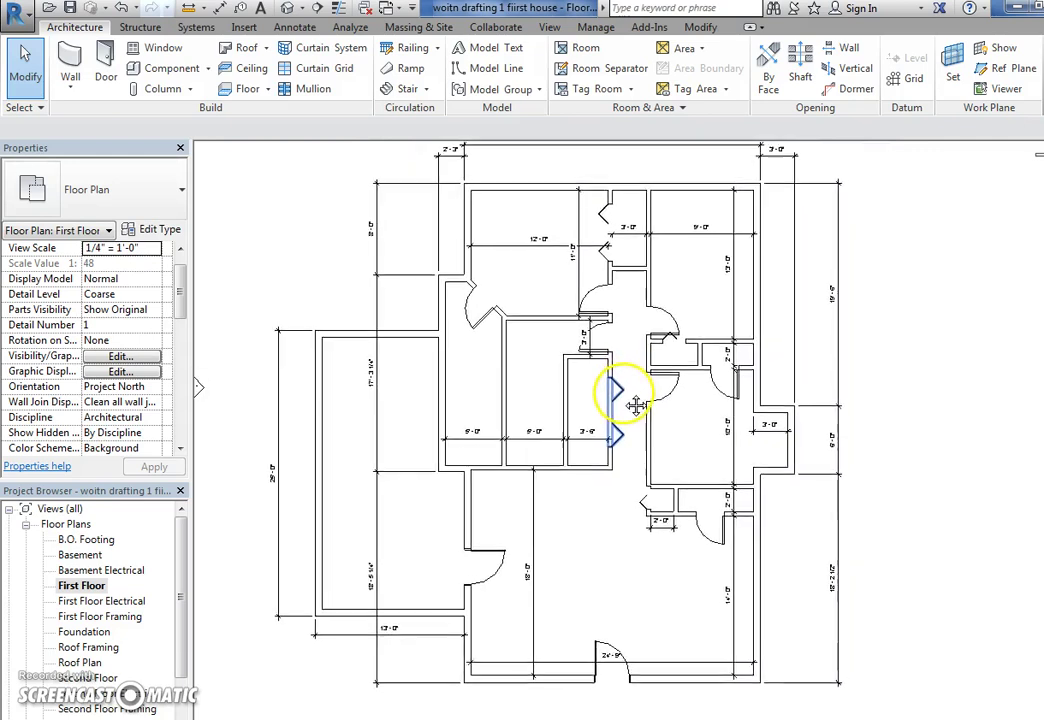
middle_drag(617, 393, 557, 372)
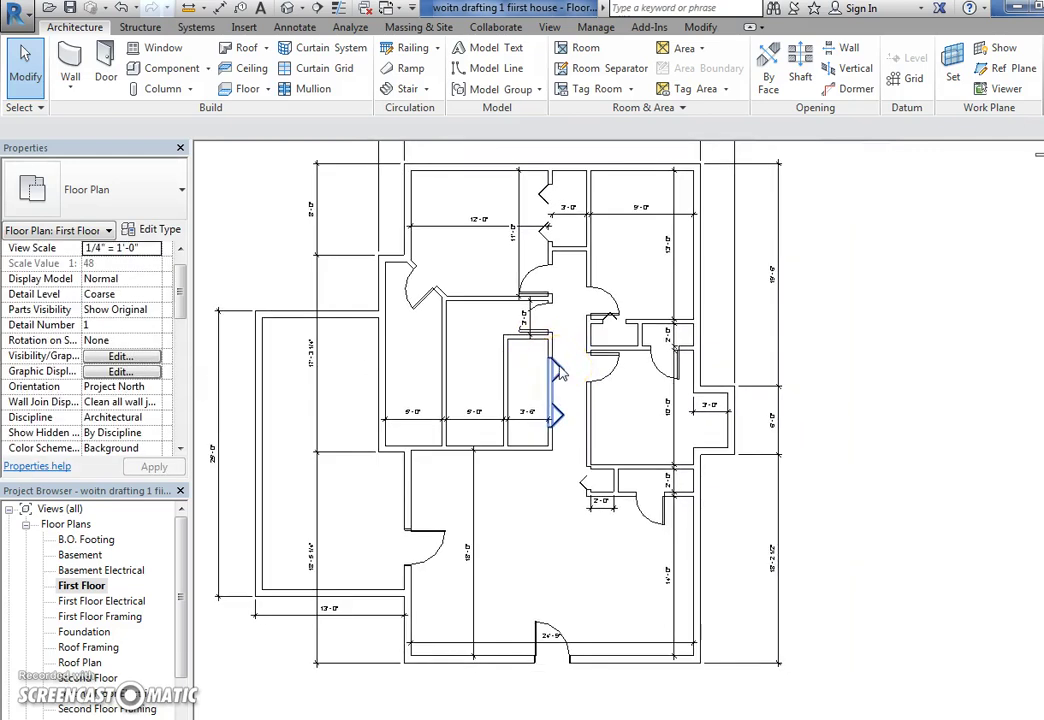
click(160, 47)
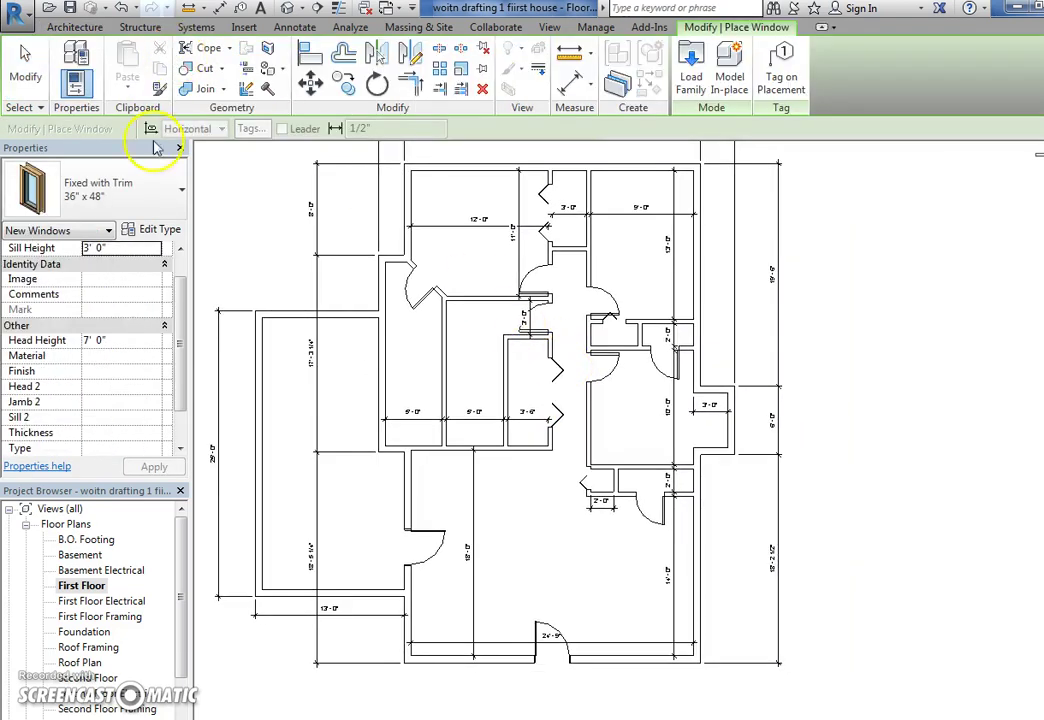
click(149, 191)
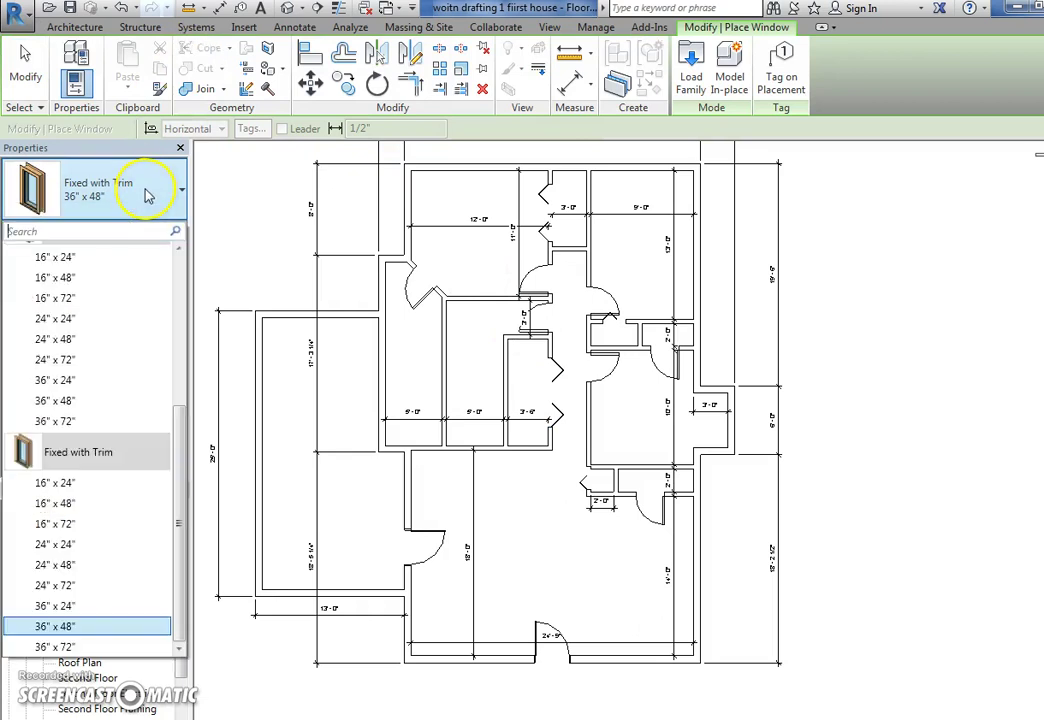
scroll(100, 375, up, 3)
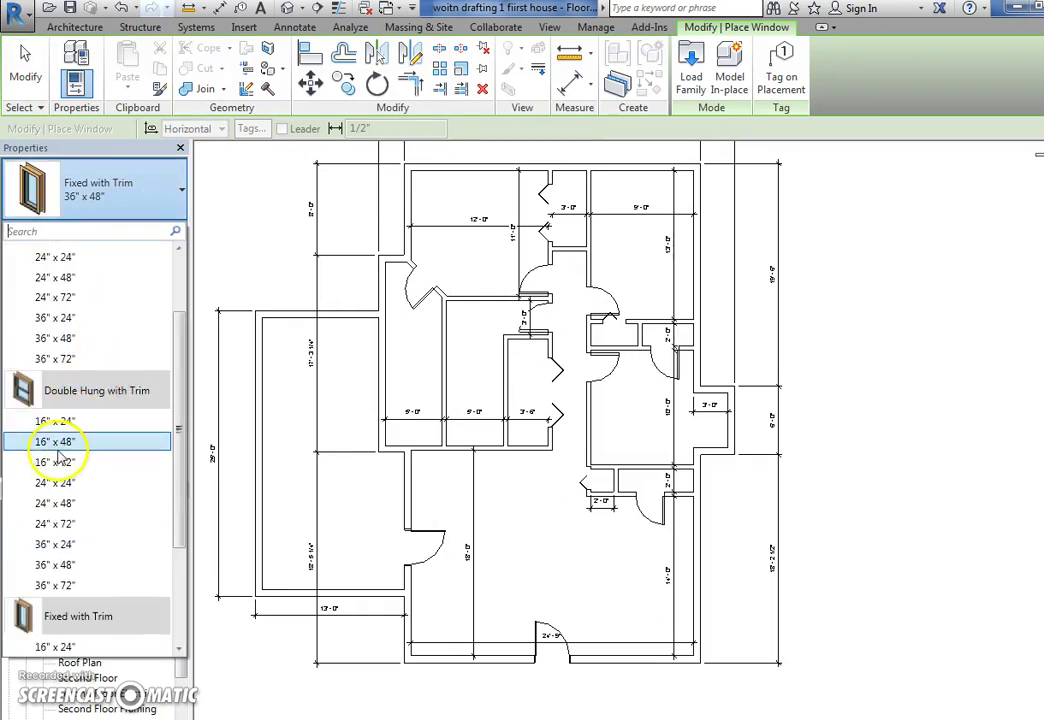
click(45, 565)
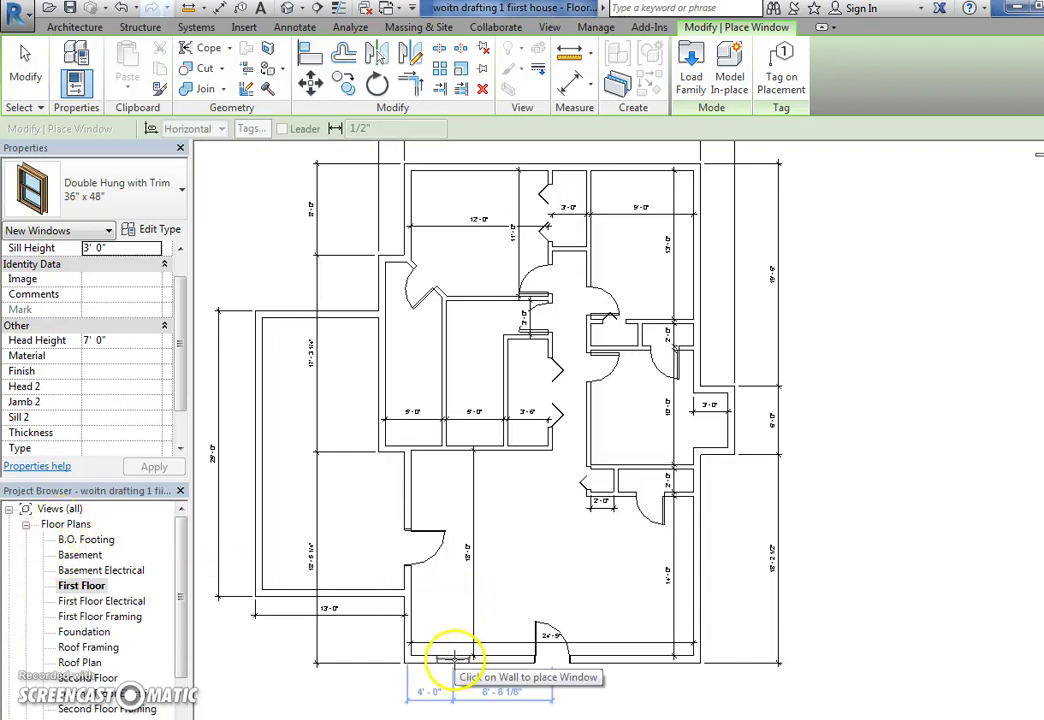
click(489, 661)
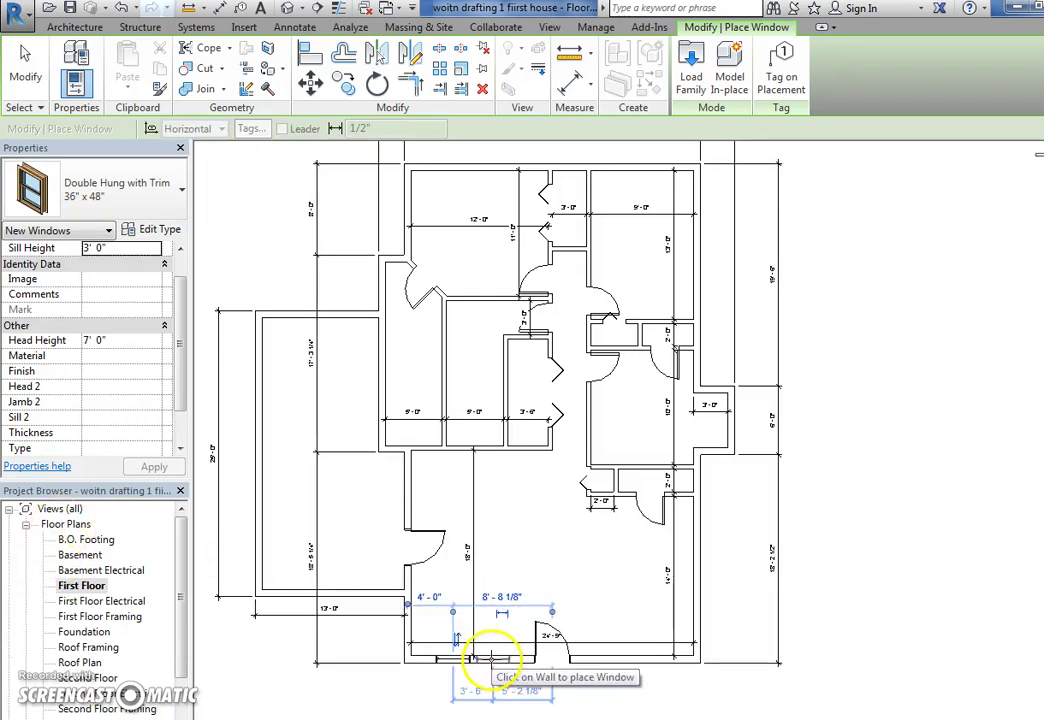
click(601, 665)
click(645, 660)
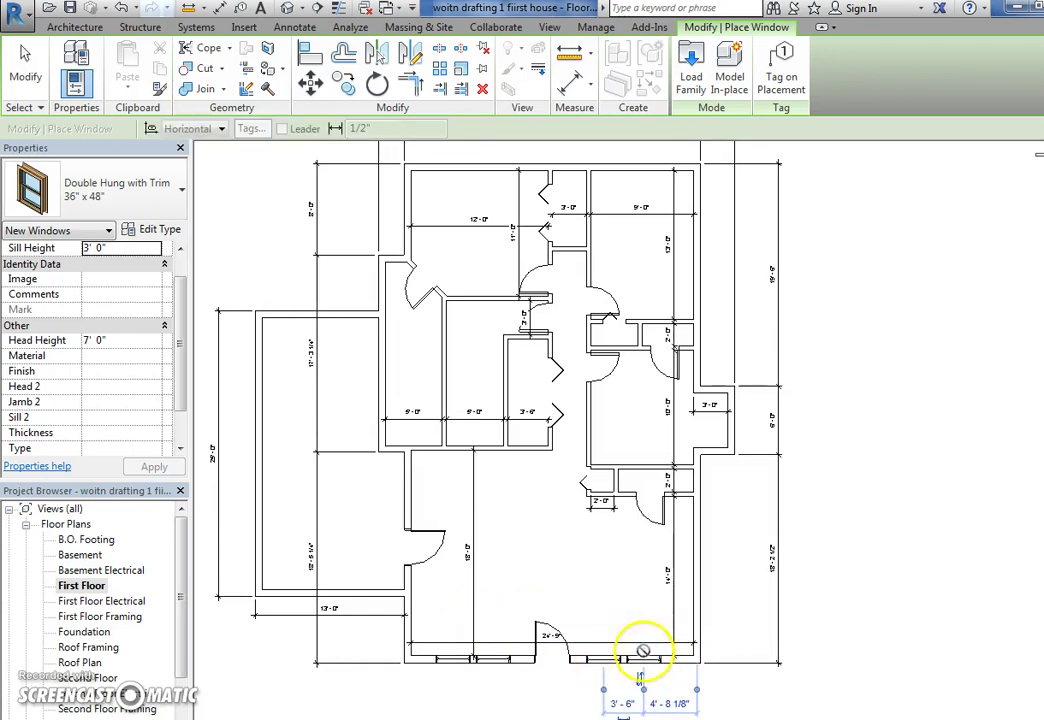
Step: Place 36" x 48" double-hung windows centred in the 3'-0" bump-out's outer wall and near the outer corner in both exterior walls of the 9'-0" room
click(737, 425)
scroll(729, 517, up, 3)
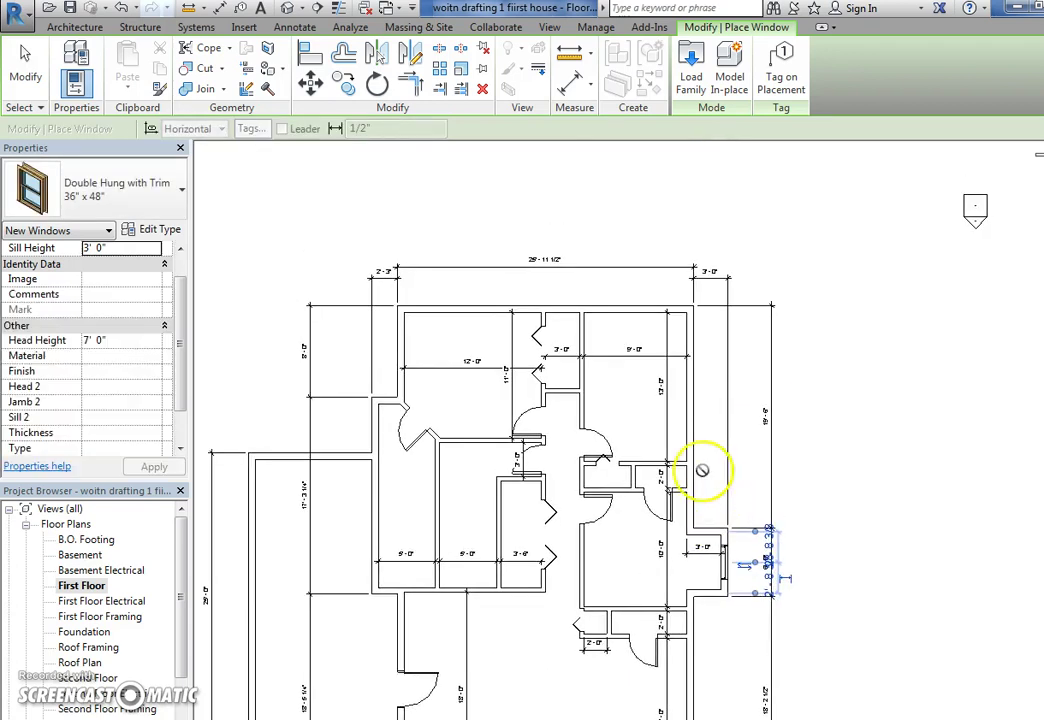
click(664, 310)
click(690, 340)
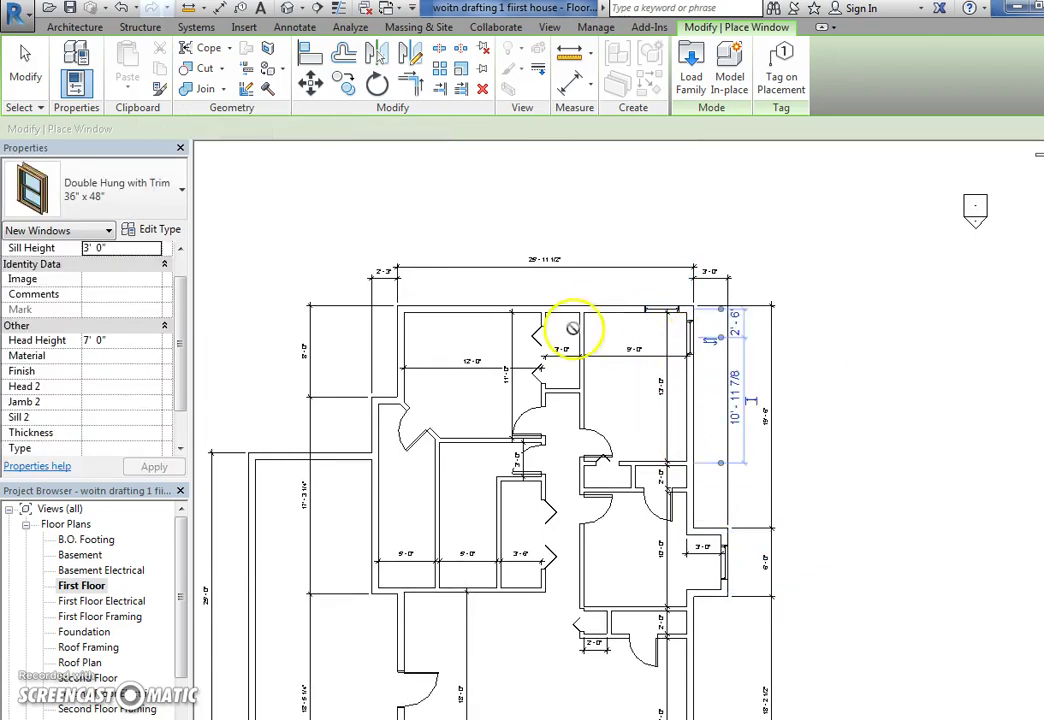
Step: Place double-hung windows 2'-6" and 2'-0" from the 12'-0" room's outer corner, and one in the garage's outer side wall 8'-6" from its rear wall
click(428, 308)
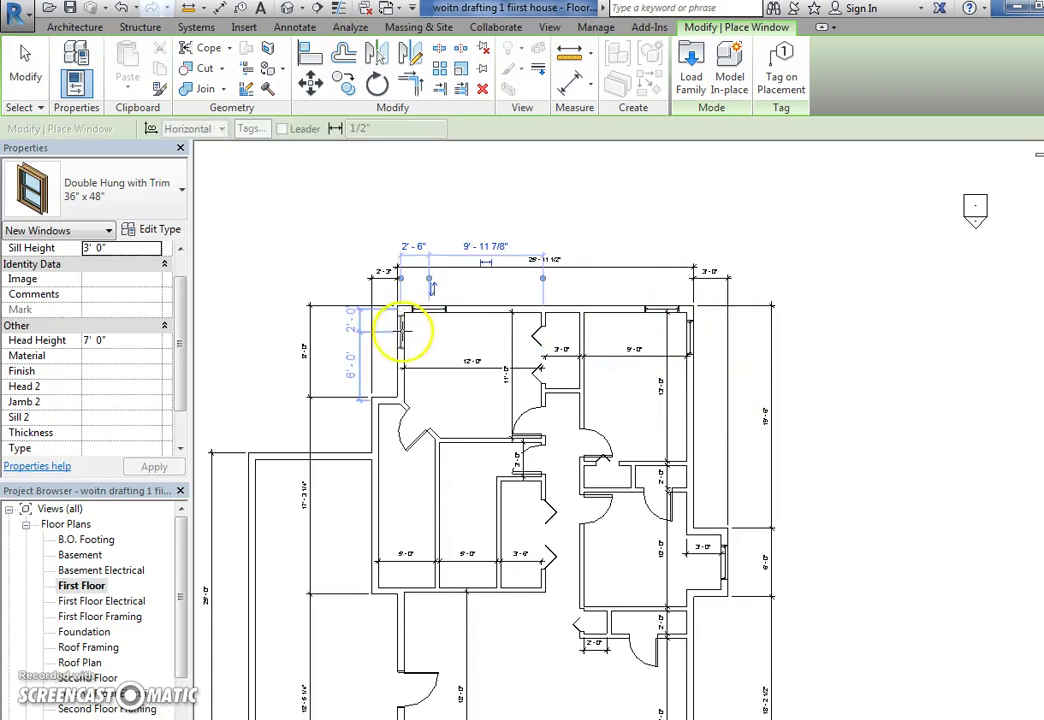
click(402, 333)
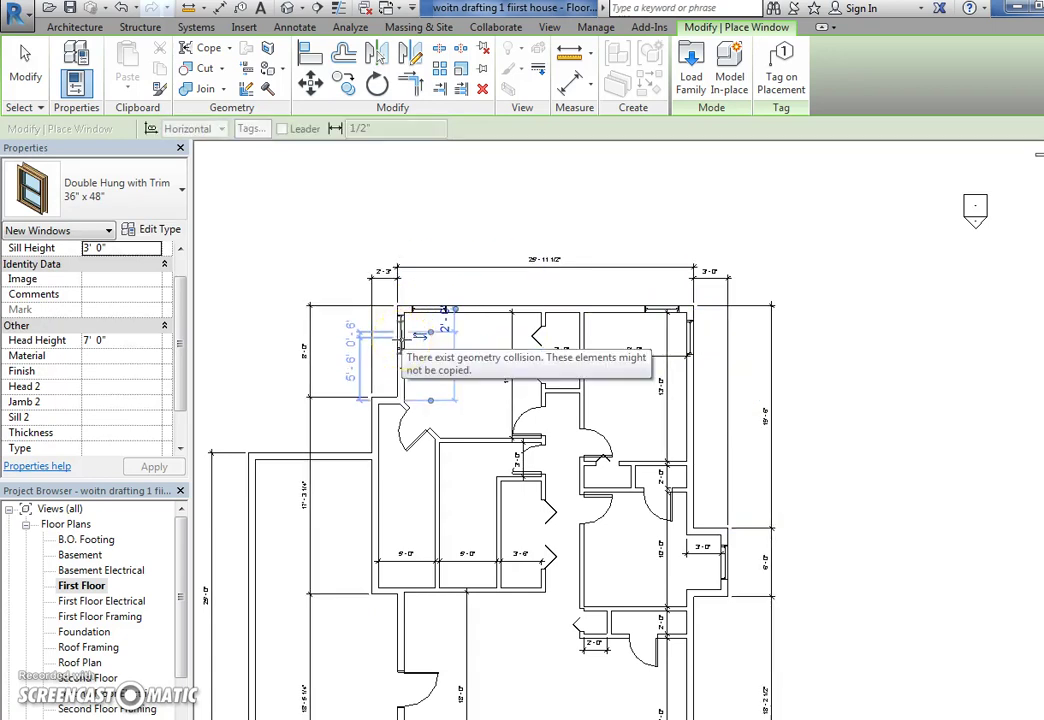
middle_drag(373, 512, 388, 470)
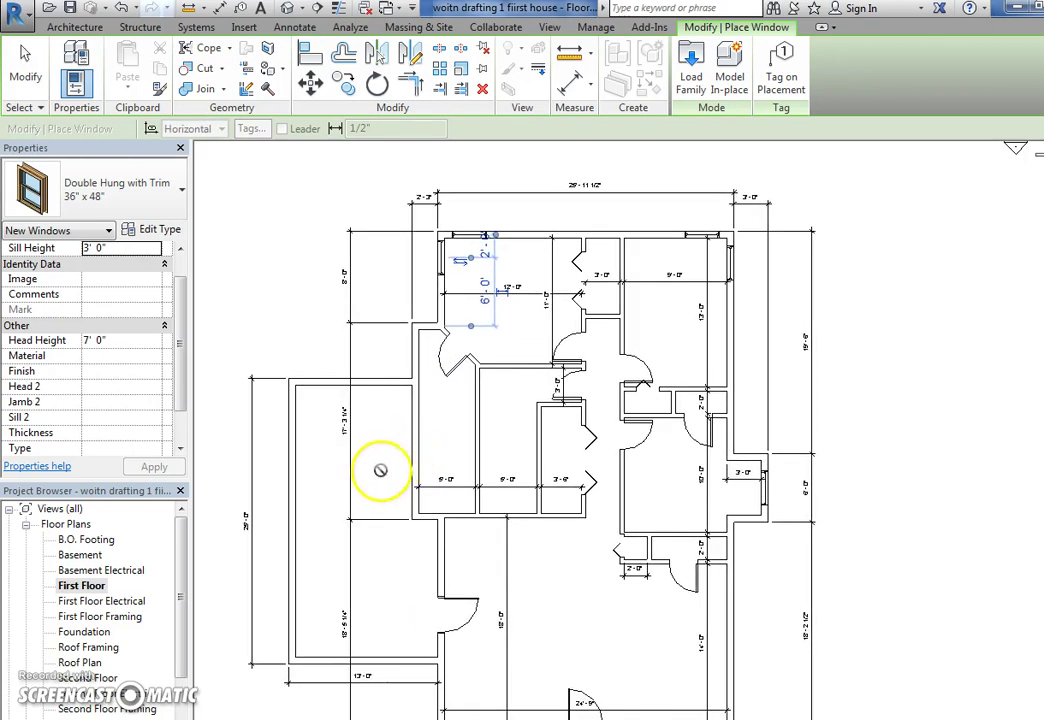
click(291, 483)
Step: Place 36" x 80" half-arch glass exterior entry doors in the garage's rear wall beside the house and the 12'-0" room's outer side wall
middle_drag(534, 629, 555, 524)
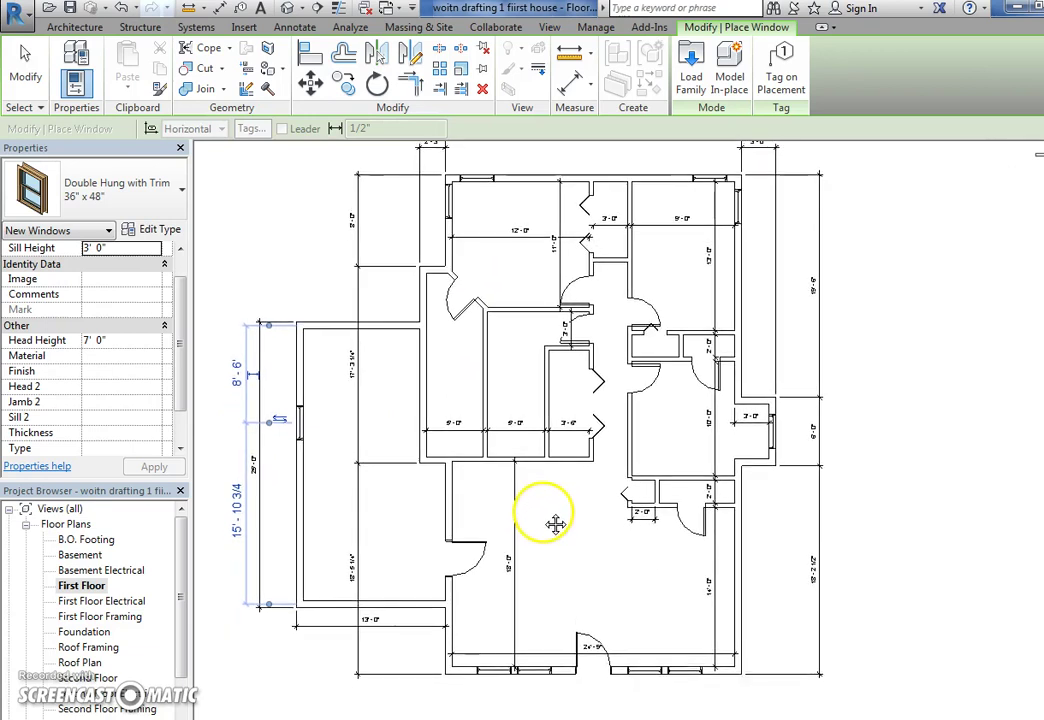
click(75, 27)
click(97, 62)
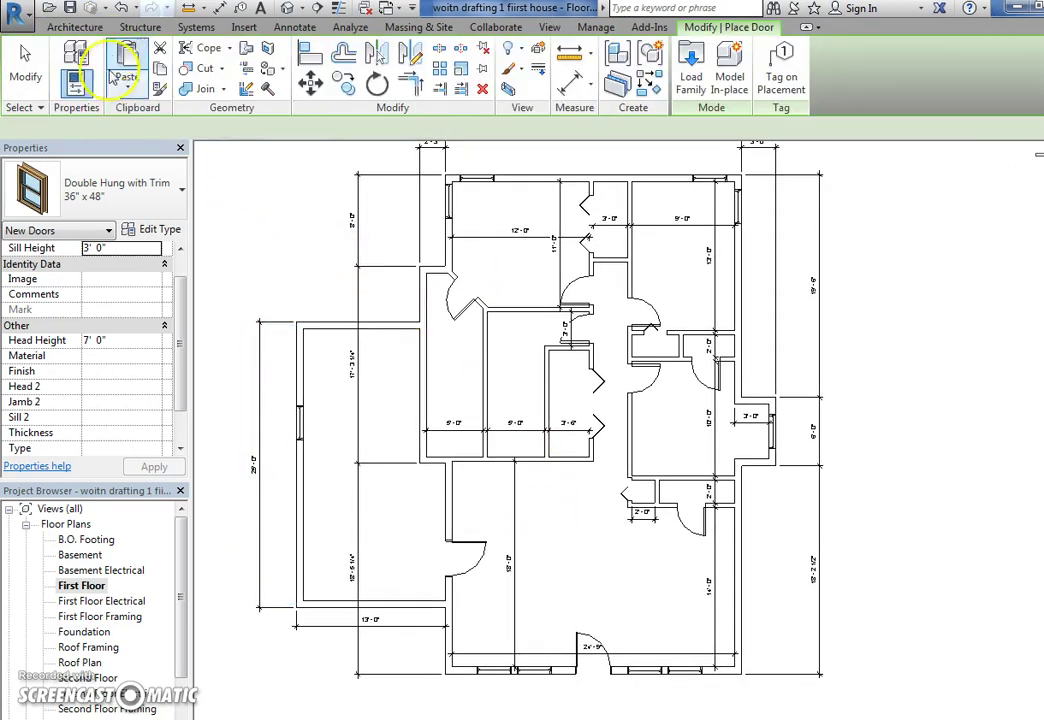
click(110, 189)
scroll(95, 418, down, 12)
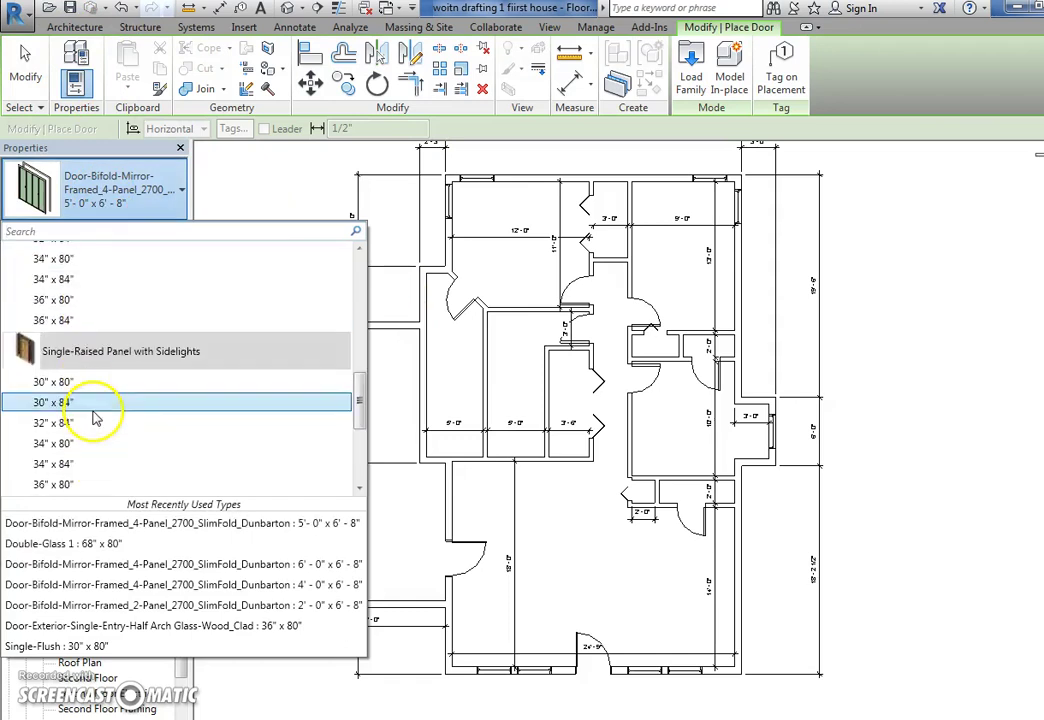
scroll(95, 420, up, 10)
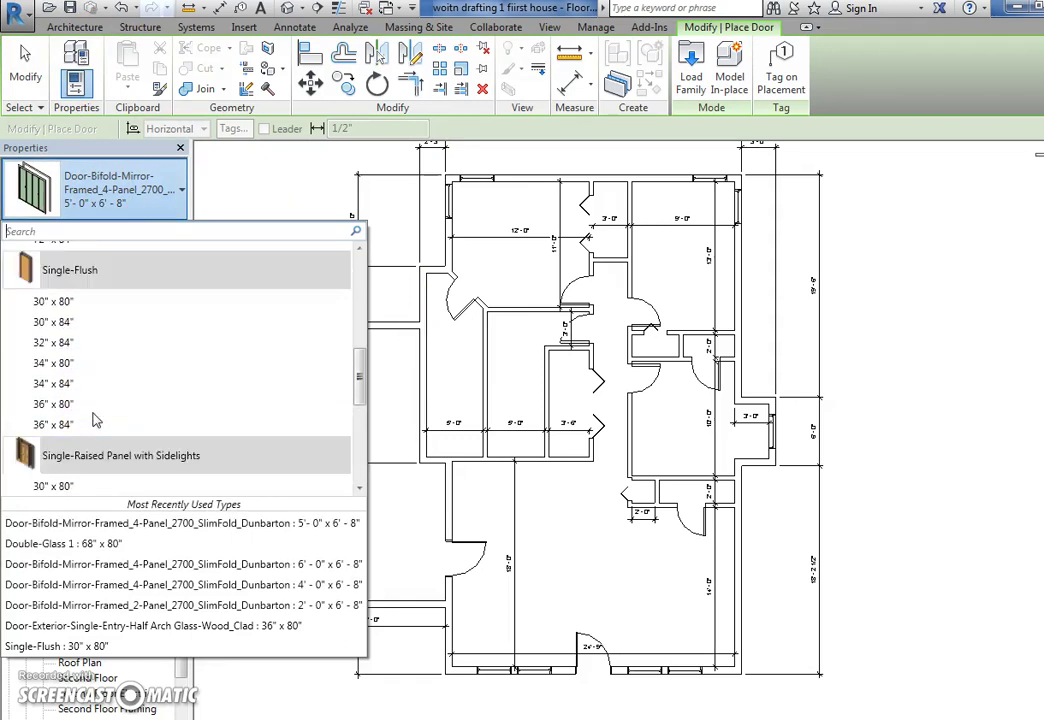
scroll(95, 418, up, 2)
scroll(56, 420, down, 1)
click(58, 373)
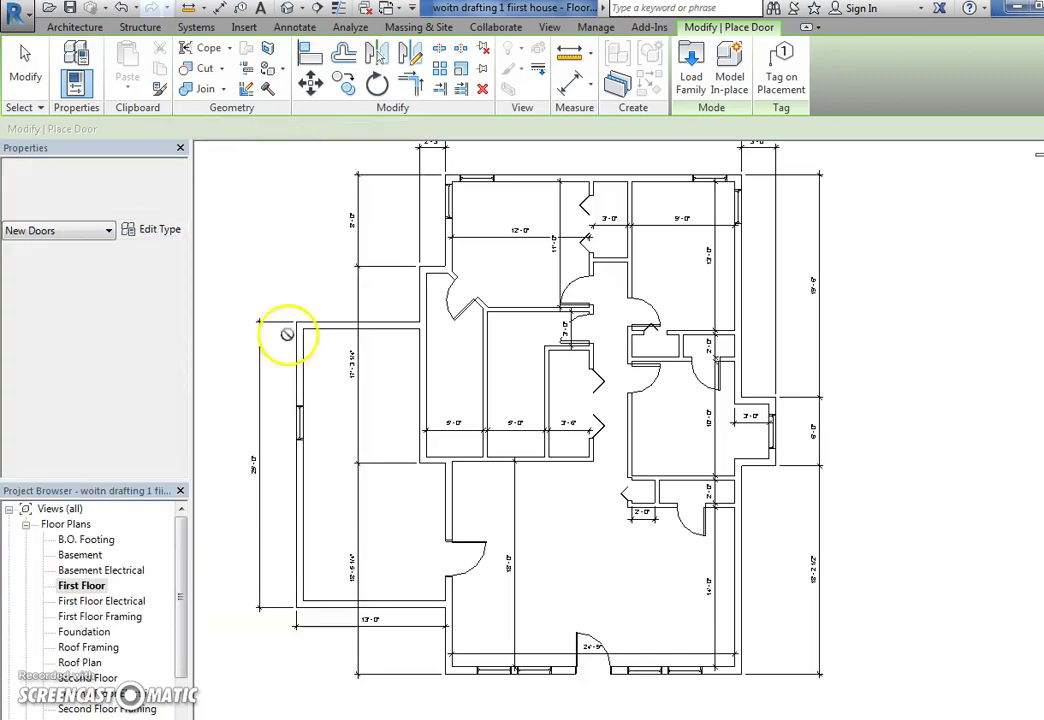
click(389, 318)
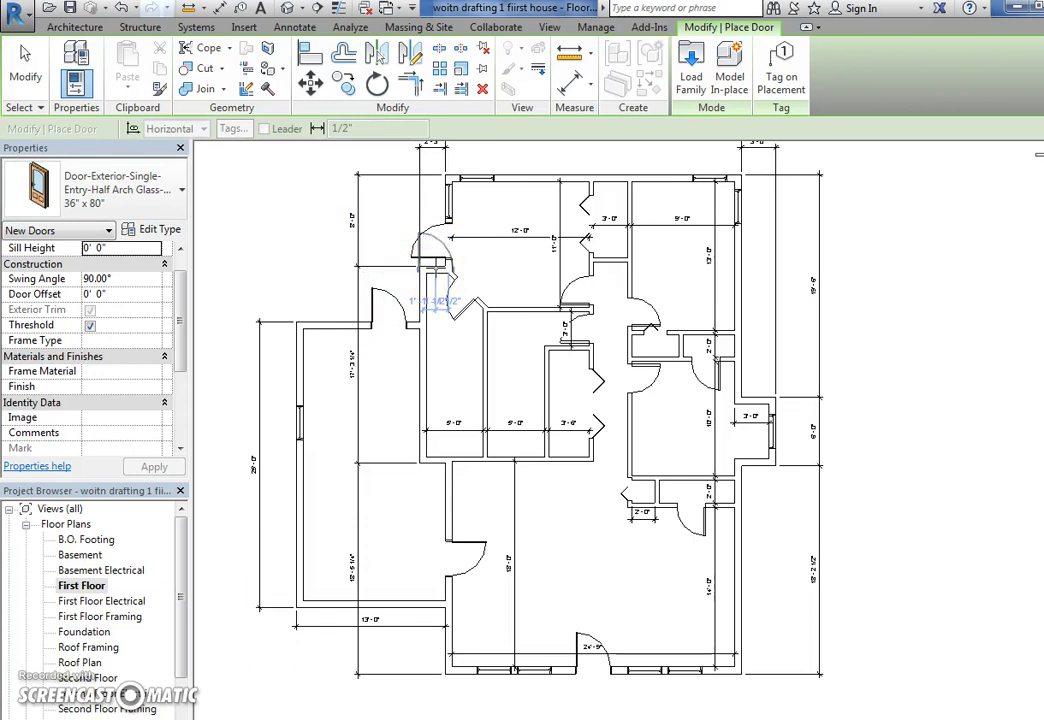
key(Escape)
key(Escape)
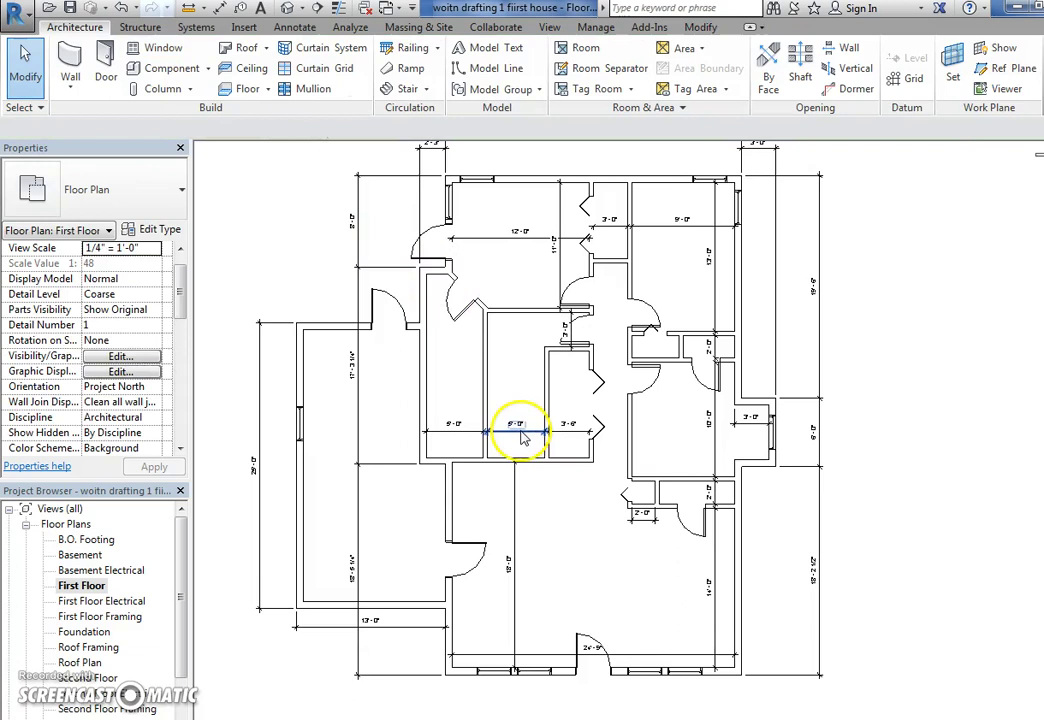
Step: Open the default 3D view, set its visual style to Realistic and inspect the whole house from the front and above
scroll(522, 437, down, 1)
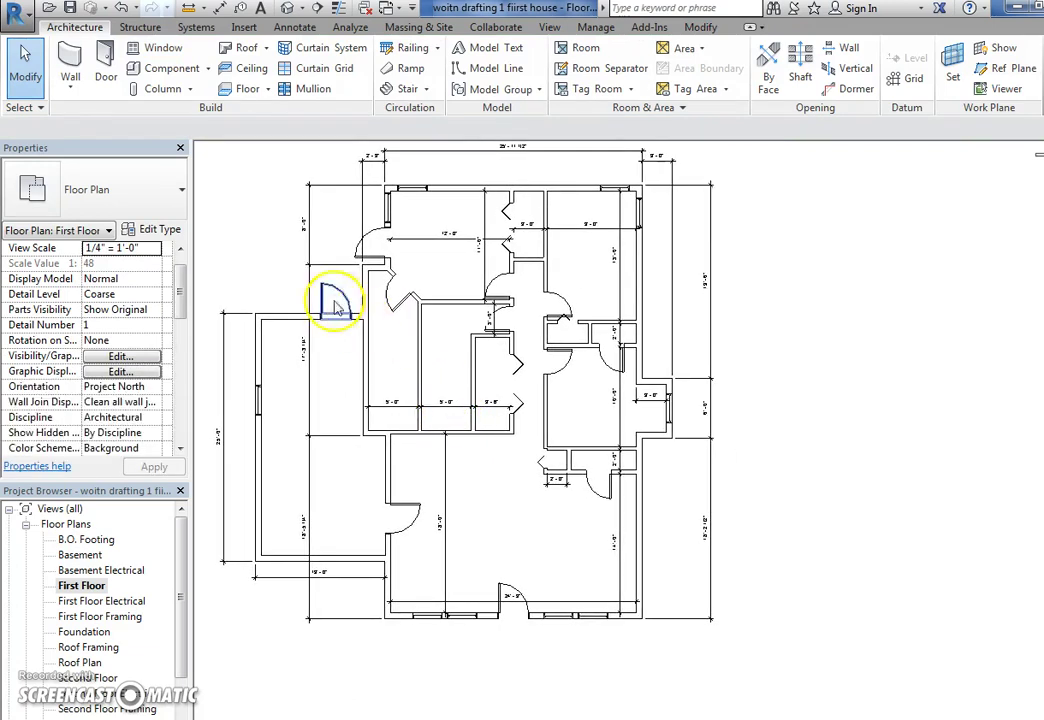
click(287, 9)
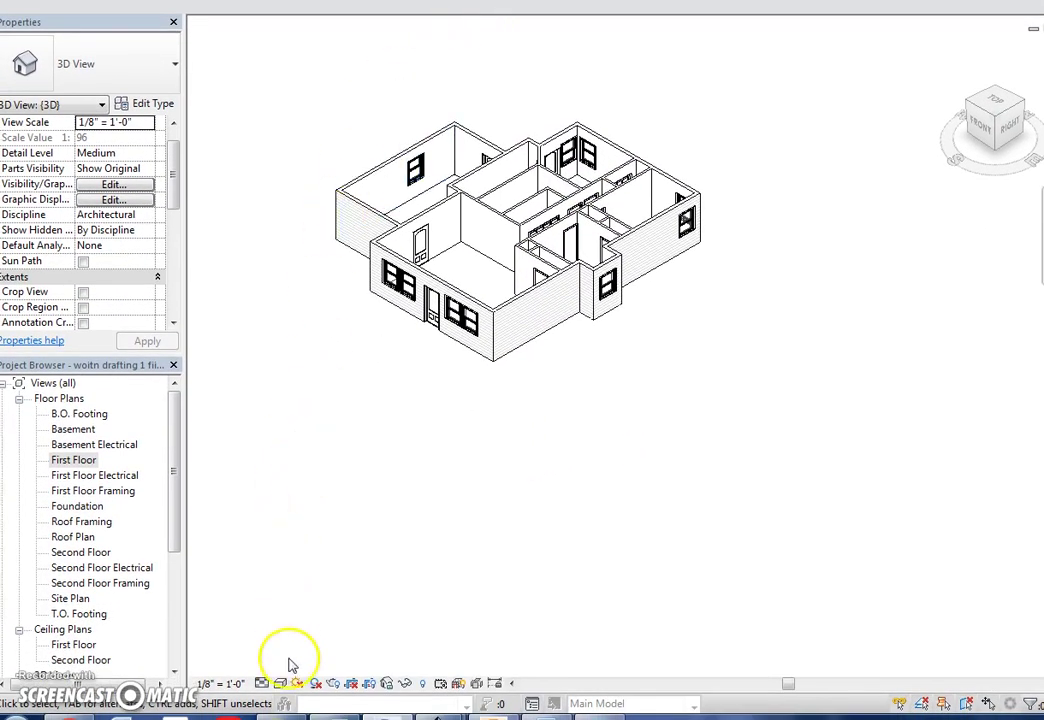
click(281, 684)
click(298, 649)
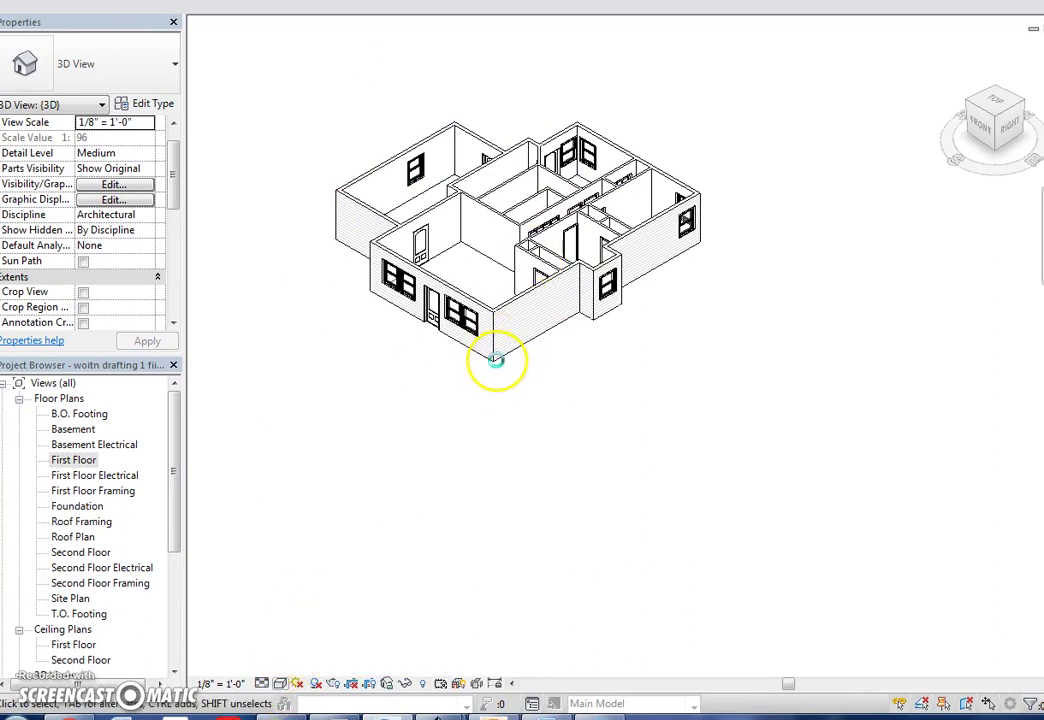
shift+middle_drag(430, 403, 597, 505)
scroll(447, 460, down, 1)
shift+middle_drag(417, 455, 348, 432)
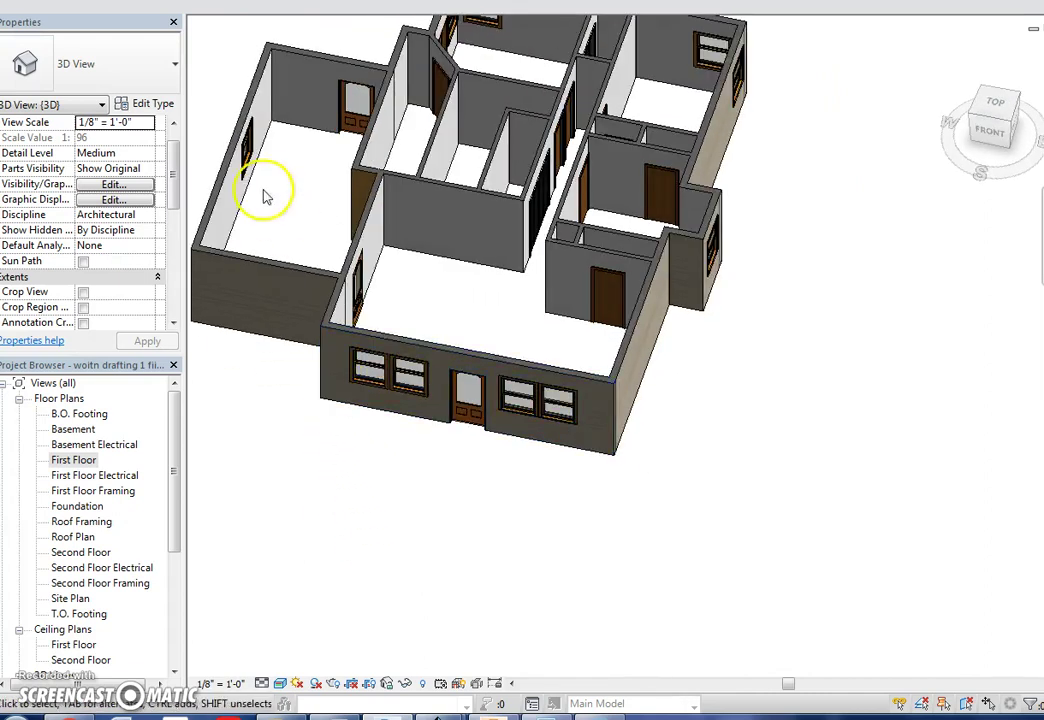
middle_drag(305, 197, 384, 350)
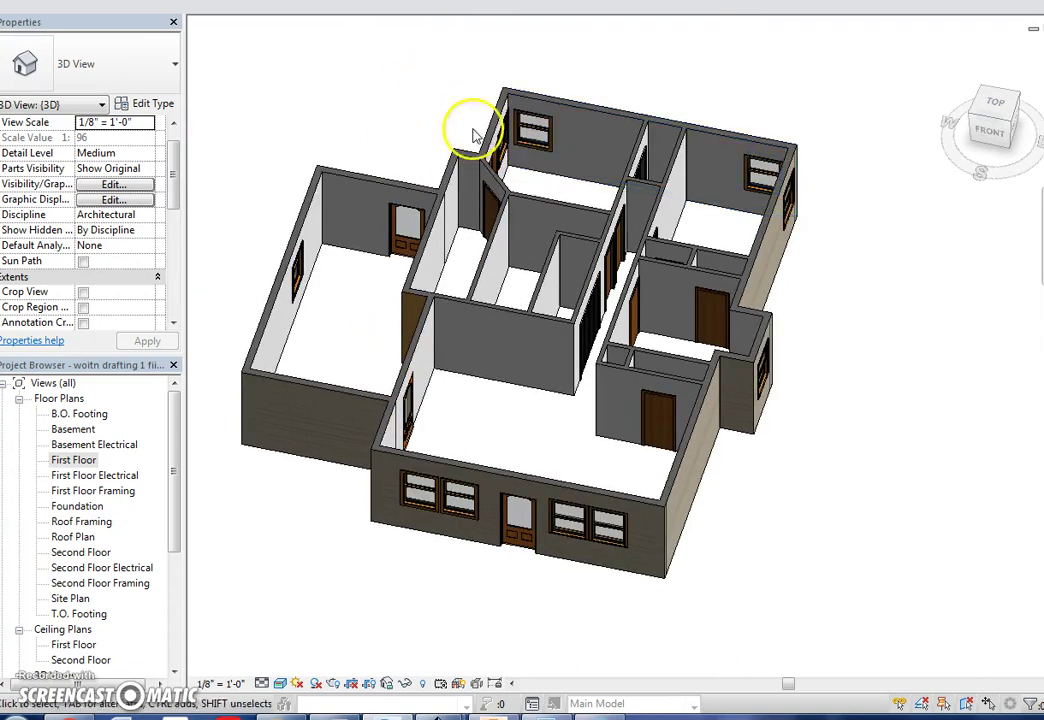